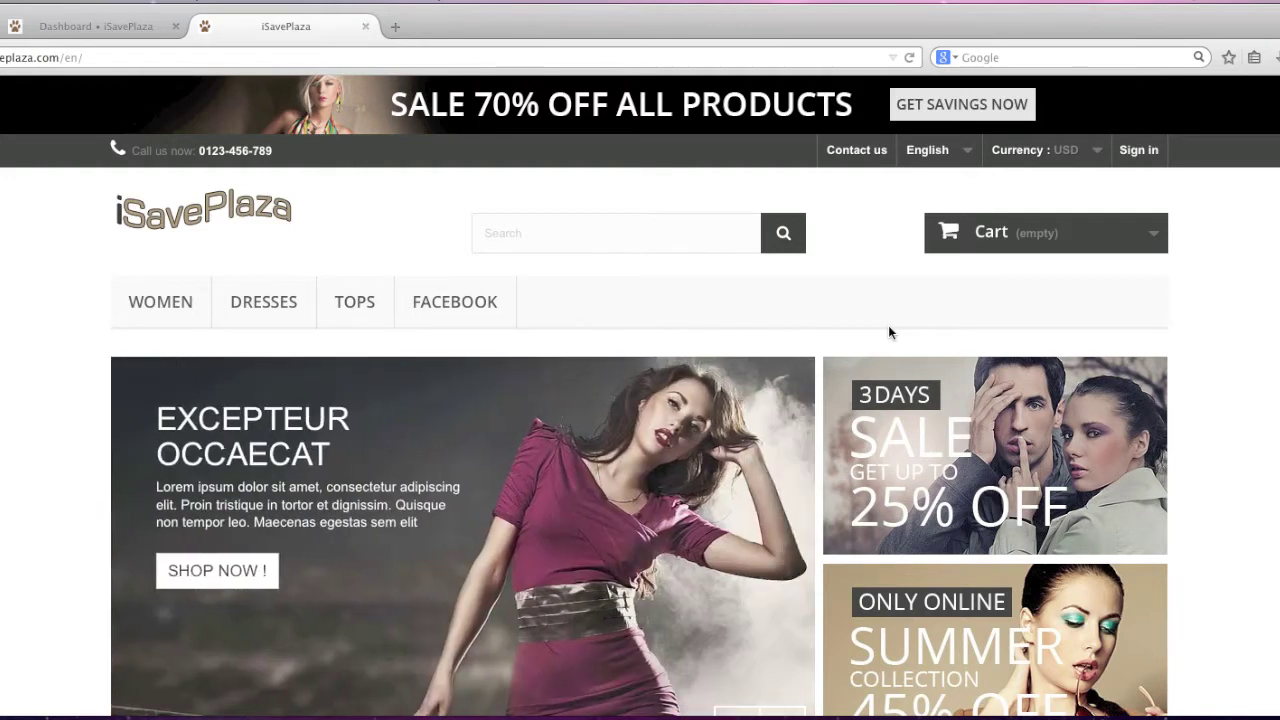
- Check which languages and currencies the storefront offers, leaving the currency unchanged
{"action": "left_click", "coordinate": [950, 152]}
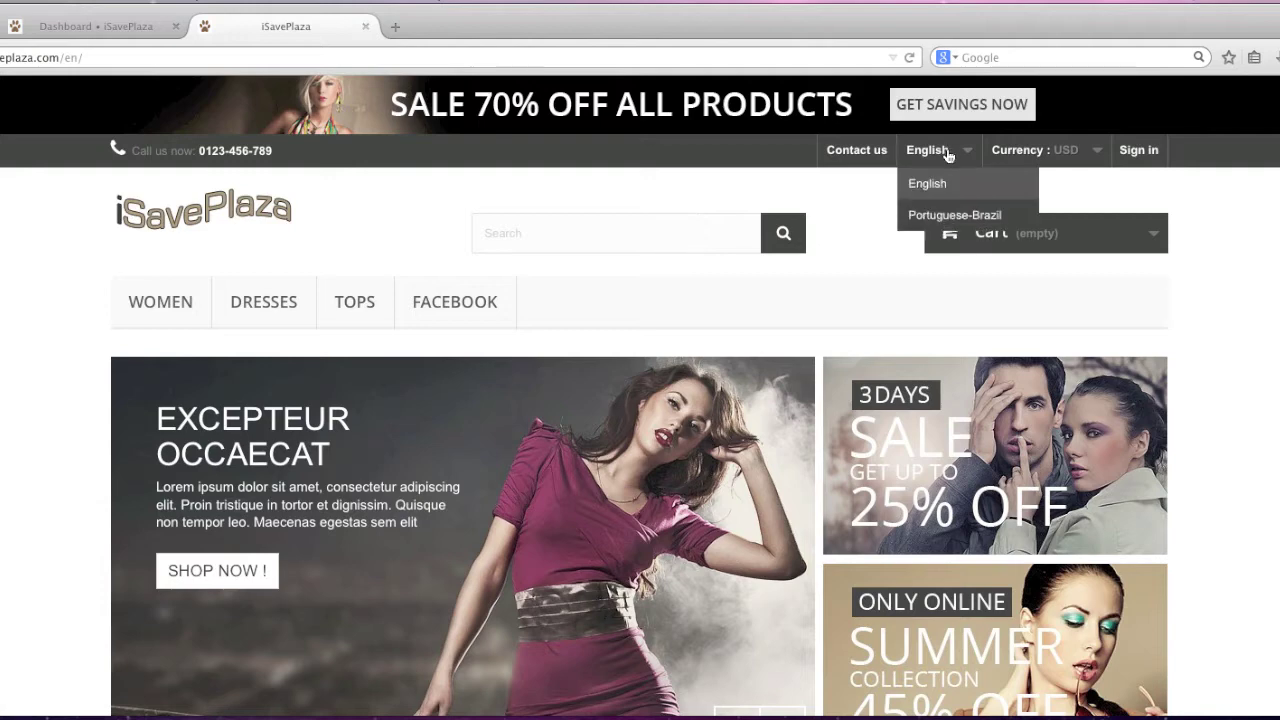
{"action": "left_click", "coordinate": [1058, 150]}
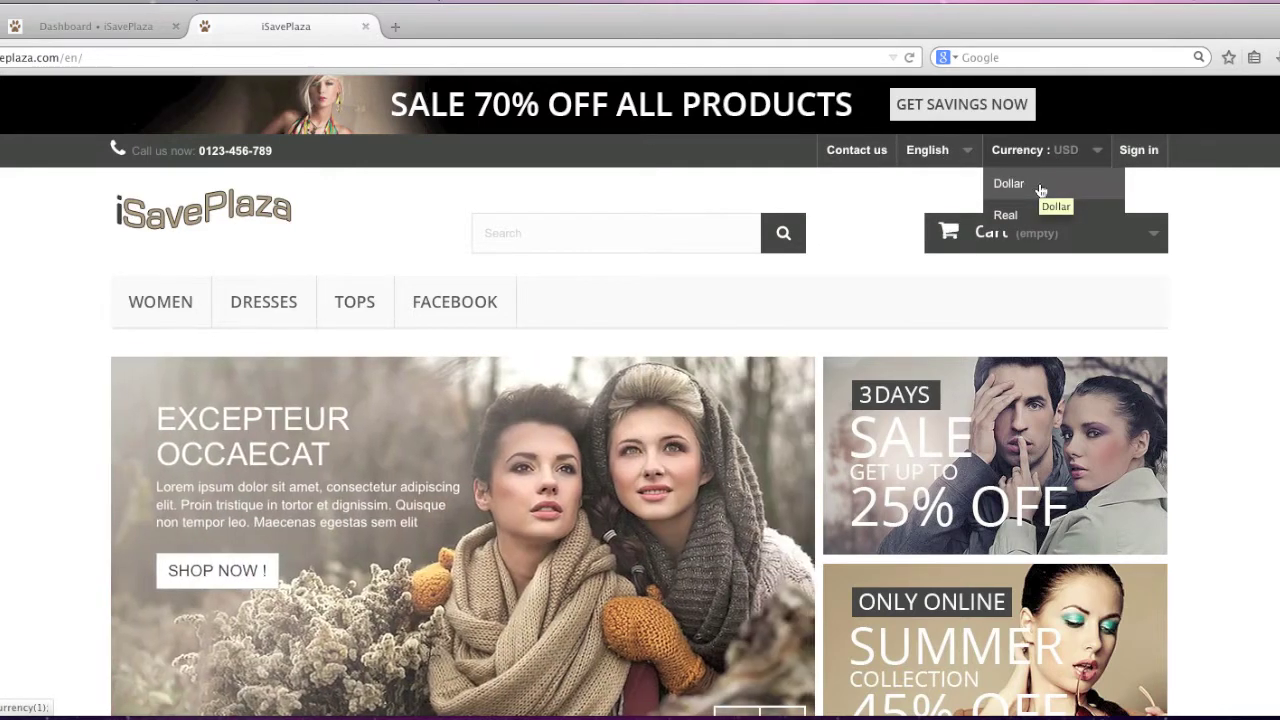
{"action": "left_click", "coordinate": [913, 199]}
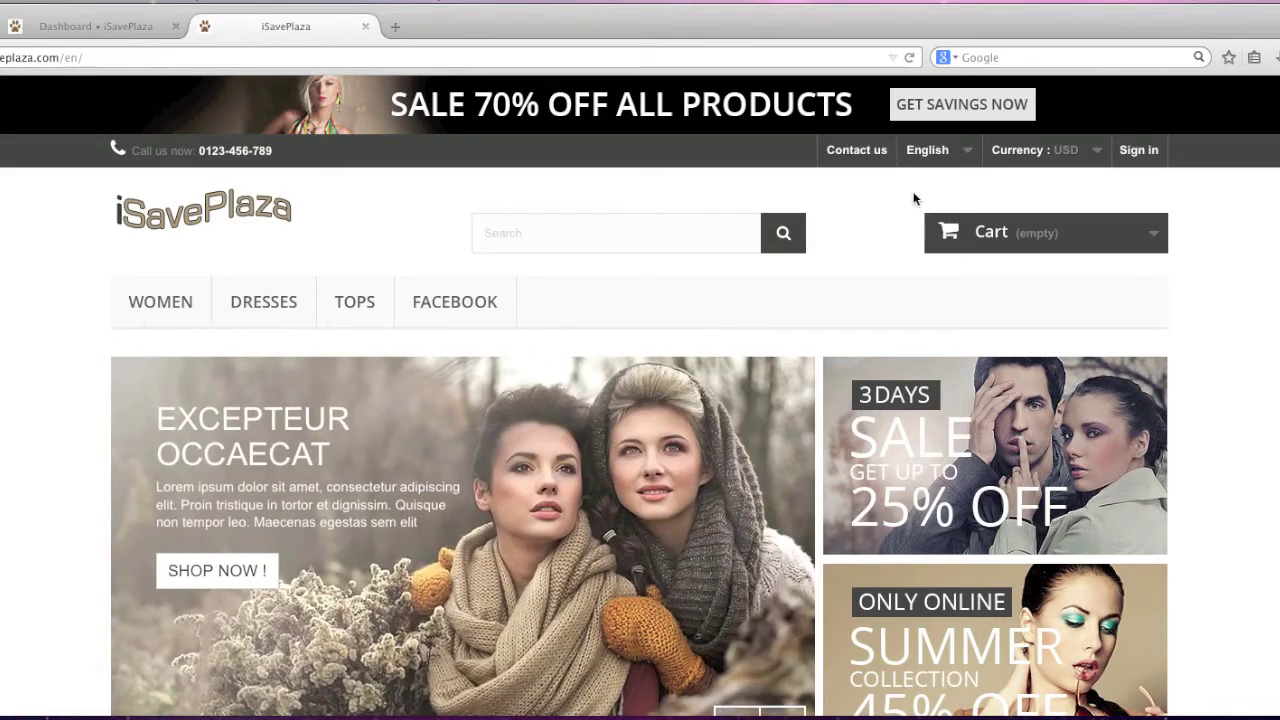
- Switch the storefront to Portuguese-Brazil and scroll the homepage to check labels like Carrinho
{"action": "left_click", "coordinate": [949, 152]}
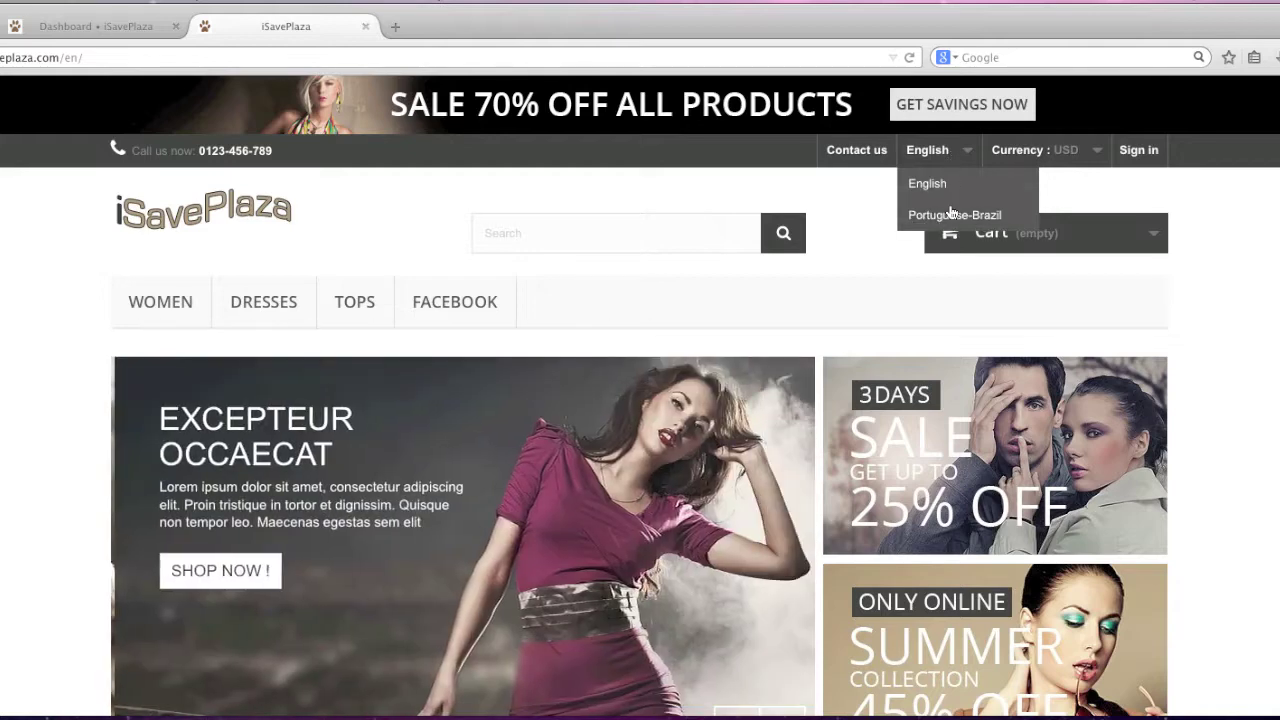
{"action": "left_click", "coordinate": [952, 214]}
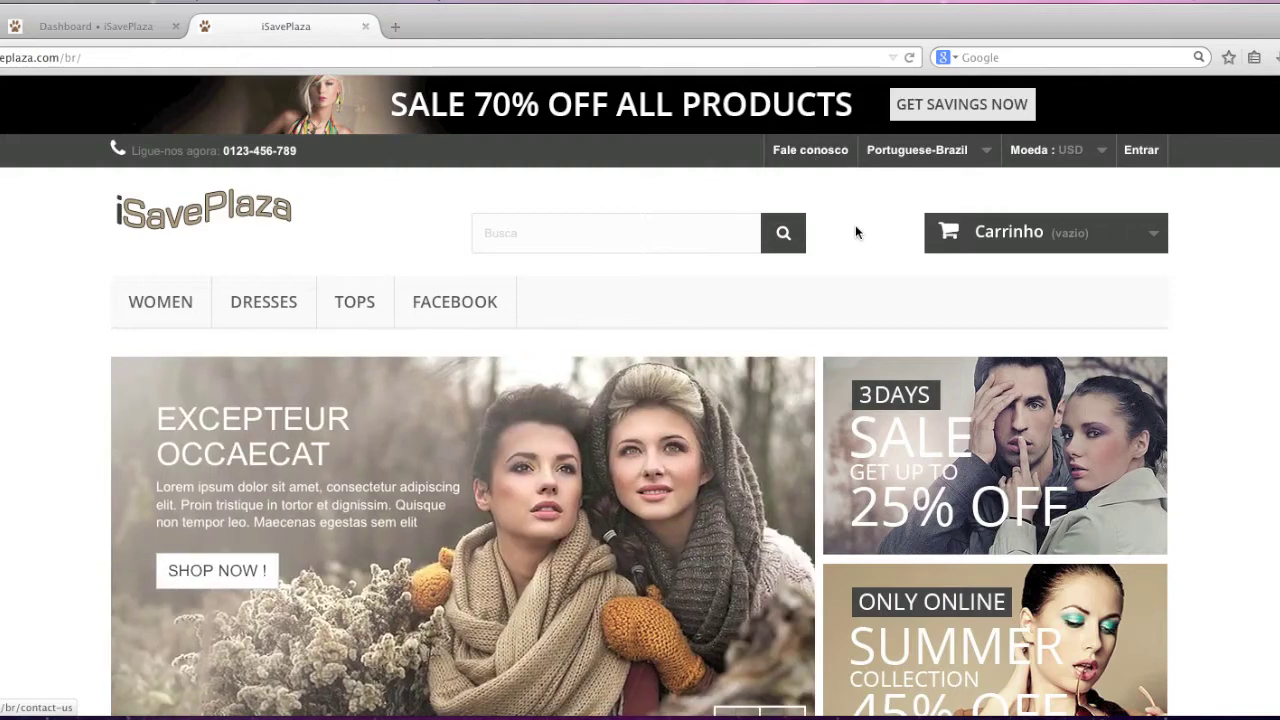
{"action": "scroll", "coordinate": [854, 230], "scroll_direction": "down", "scroll_amount": 5}
{"action": "scroll", "coordinate": [854, 287], "scroll_direction": "down", "scroll_amount": 2}
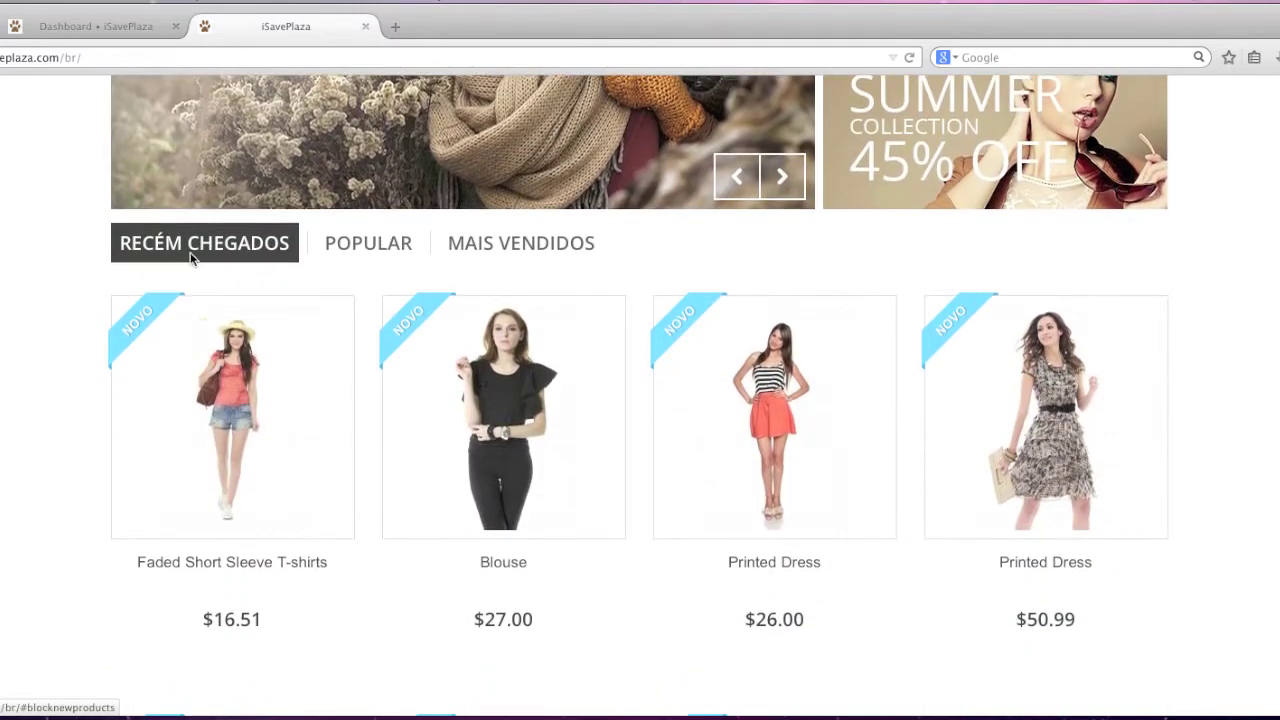
{"action": "mouse_move", "coordinate": [613, 362]}
{"action": "scroll", "coordinate": [692, 486], "scroll_direction": "up", "scroll_amount": 3}
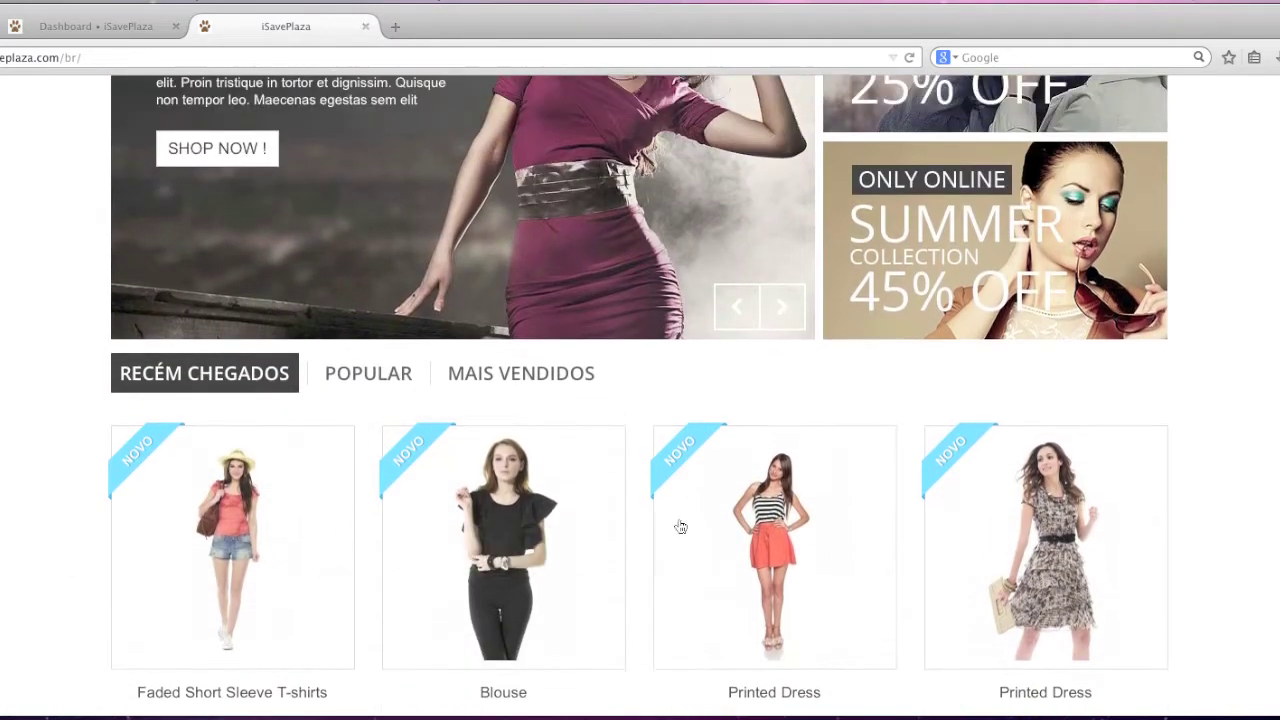
{"action": "scroll", "coordinate": [640, 533], "scroll_direction": "down", "scroll_amount": 3}
{"action": "scroll", "coordinate": [641, 519], "scroll_direction": "up", "scroll_amount": 5}
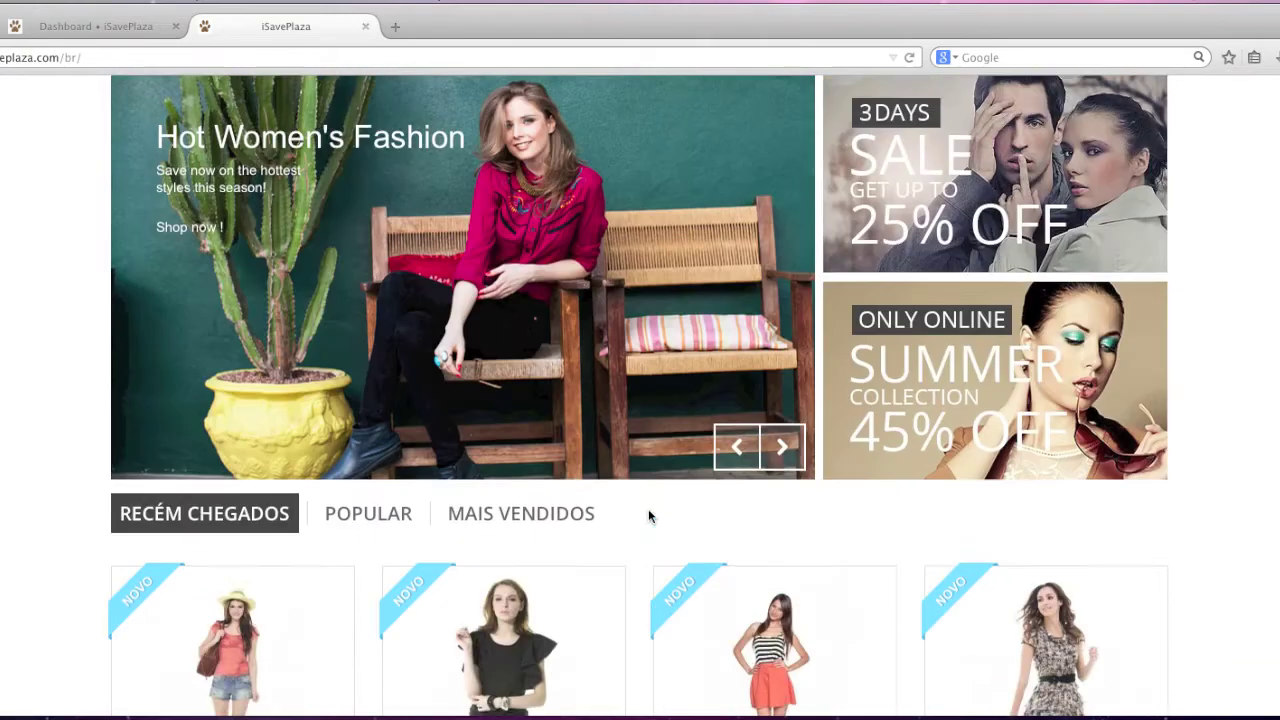
{"action": "scroll", "coordinate": [618, 559], "scroll_direction": "down", "scroll_amount": 3}
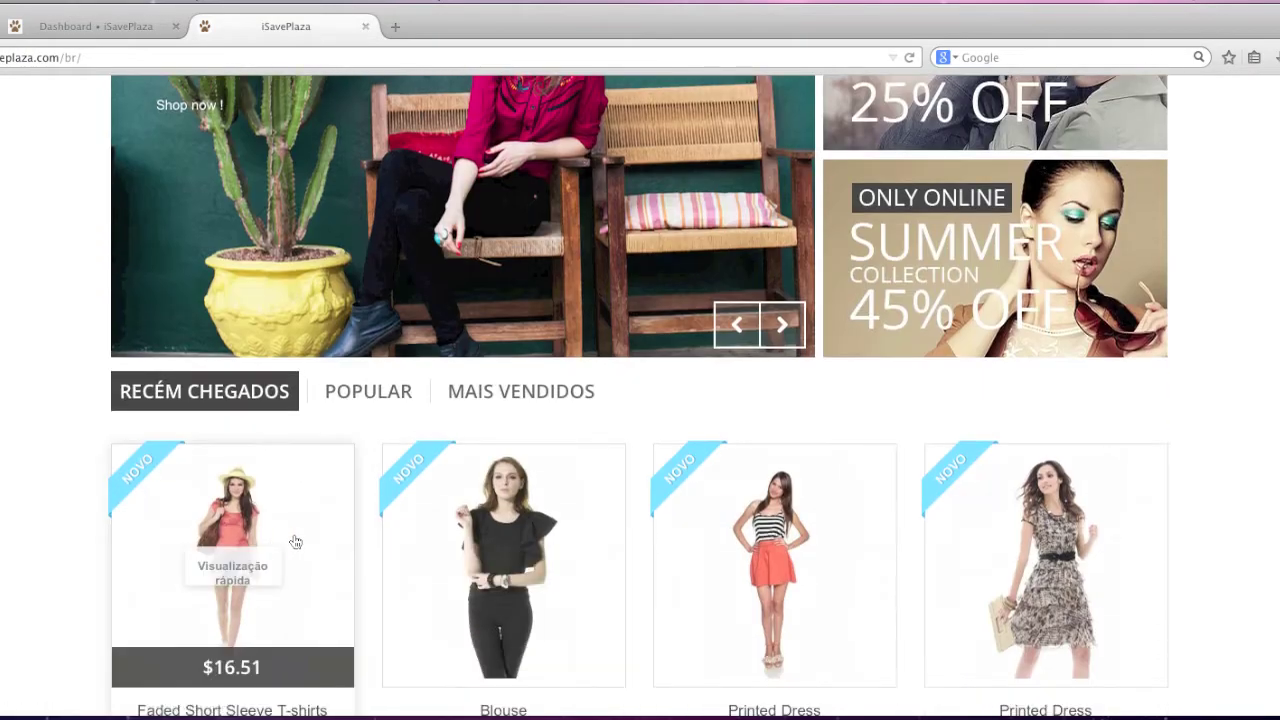
{"action": "scroll", "coordinate": [330, 545], "scroll_direction": "up", "scroll_amount": 5}
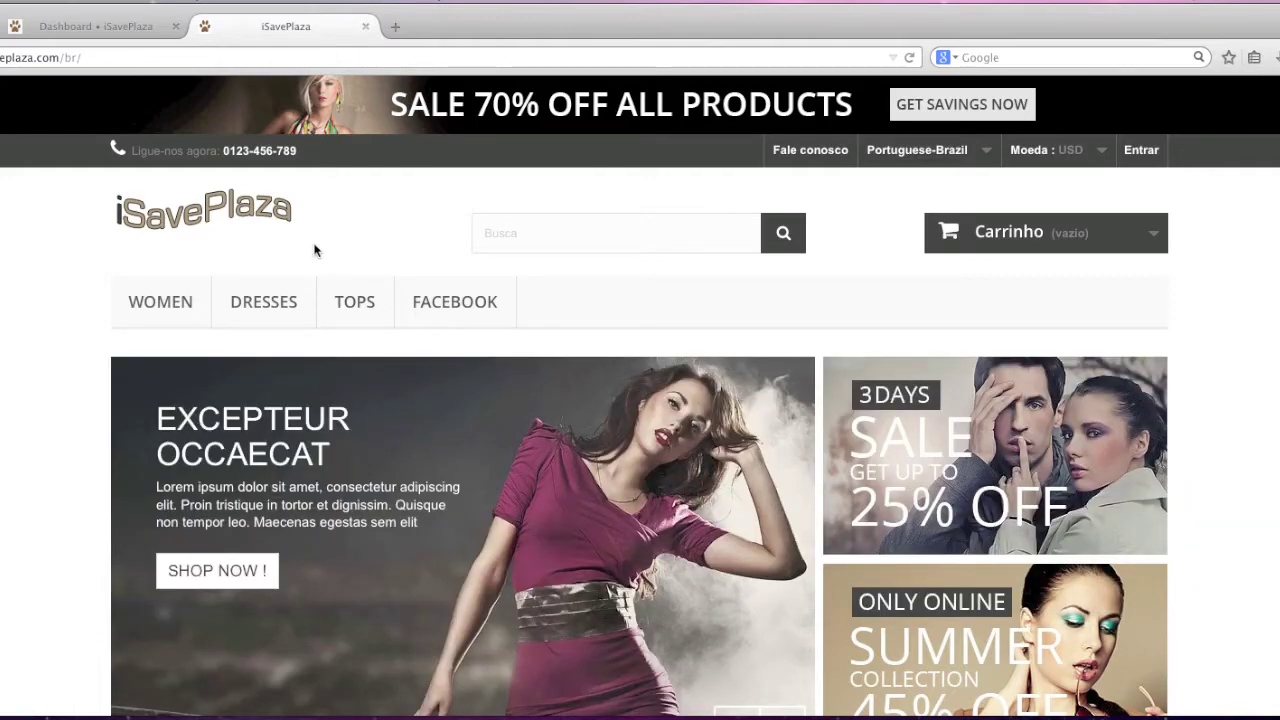
- Import the Brazil localization pack from the back office's Localization page
{"action": "left_click", "coordinate": [108, 28]}
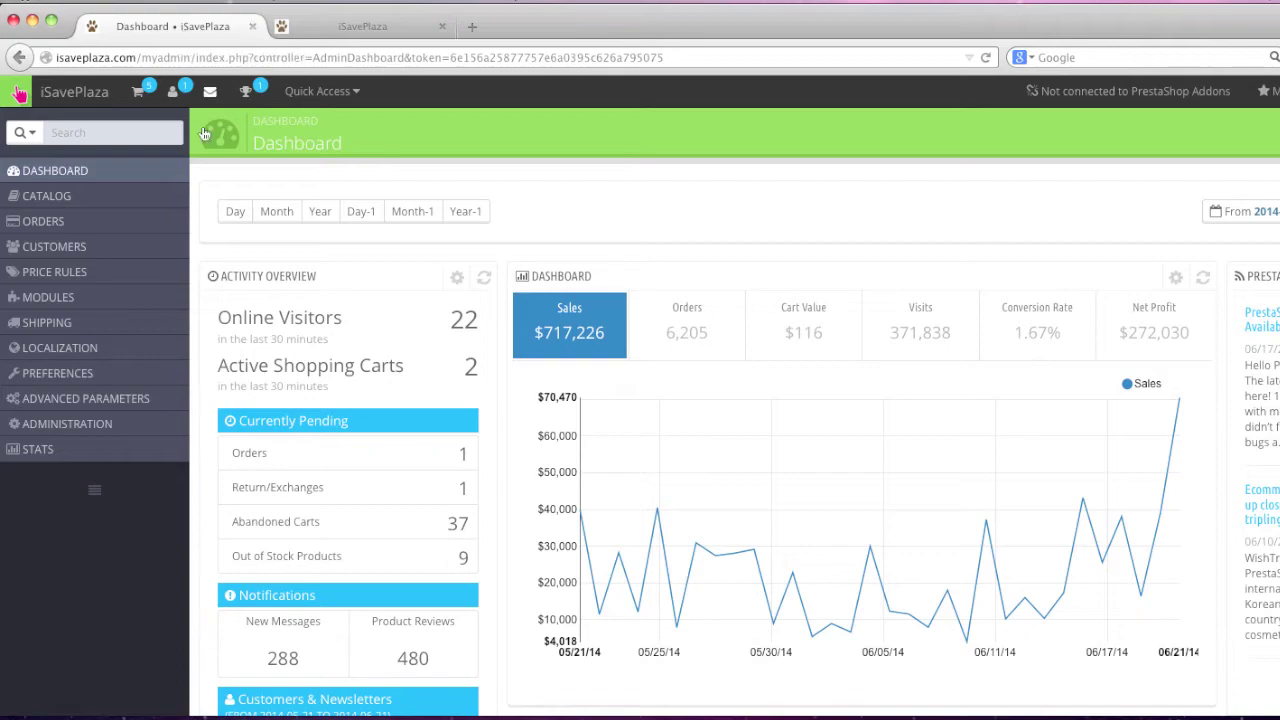
{"action": "mouse_move", "coordinate": [117, 359]}
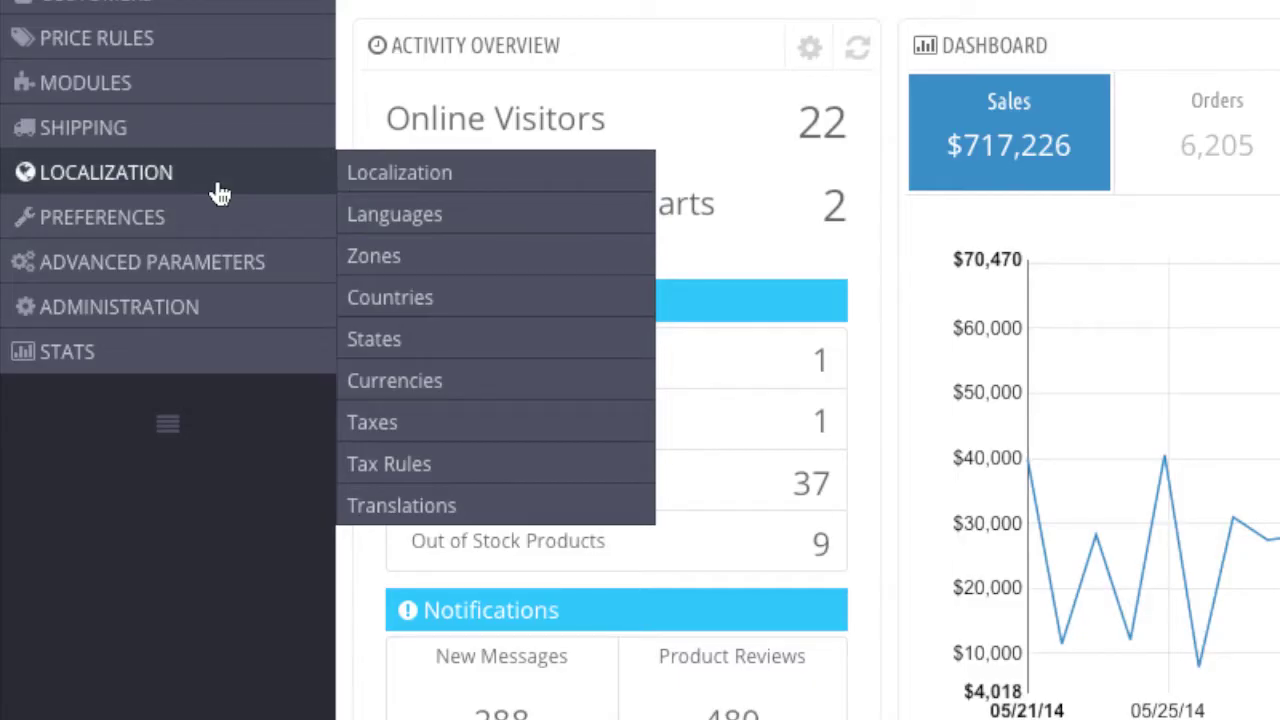
{"action": "left_click", "coordinate": [408, 179]}
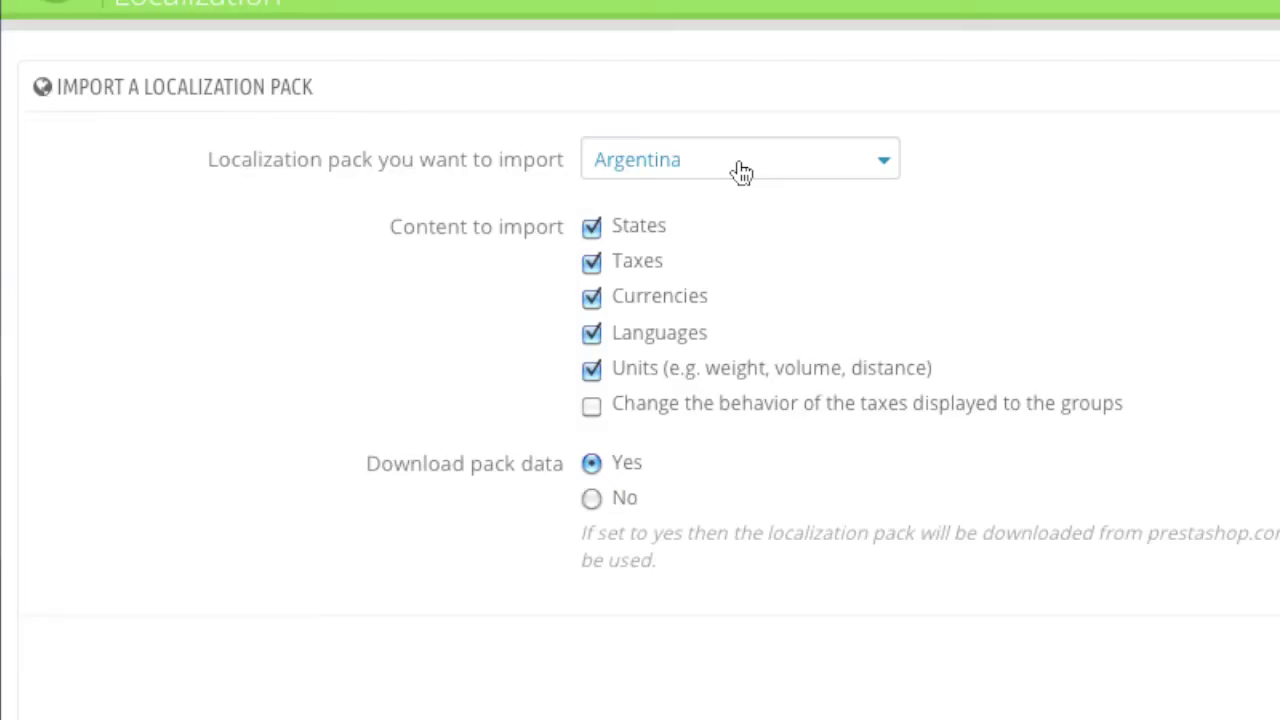
{"action": "left_click", "coordinate": [741, 172]}
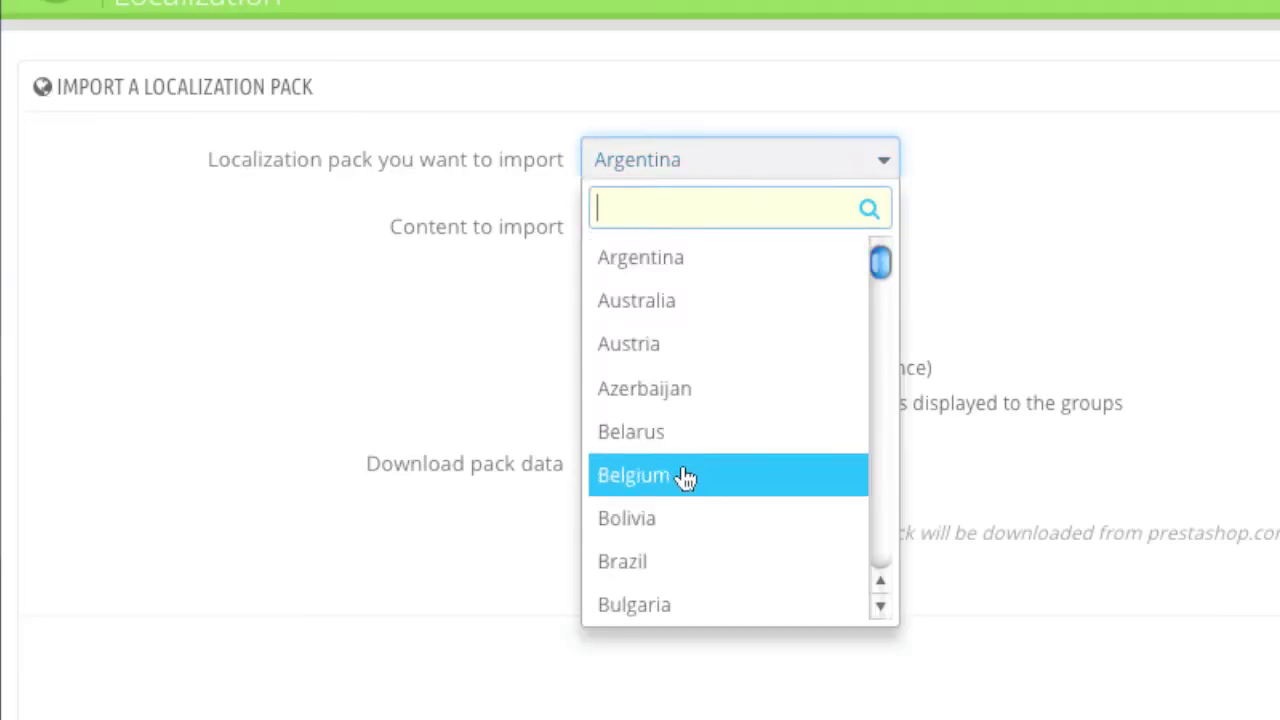
{"action": "left_click", "coordinate": [669, 534]}
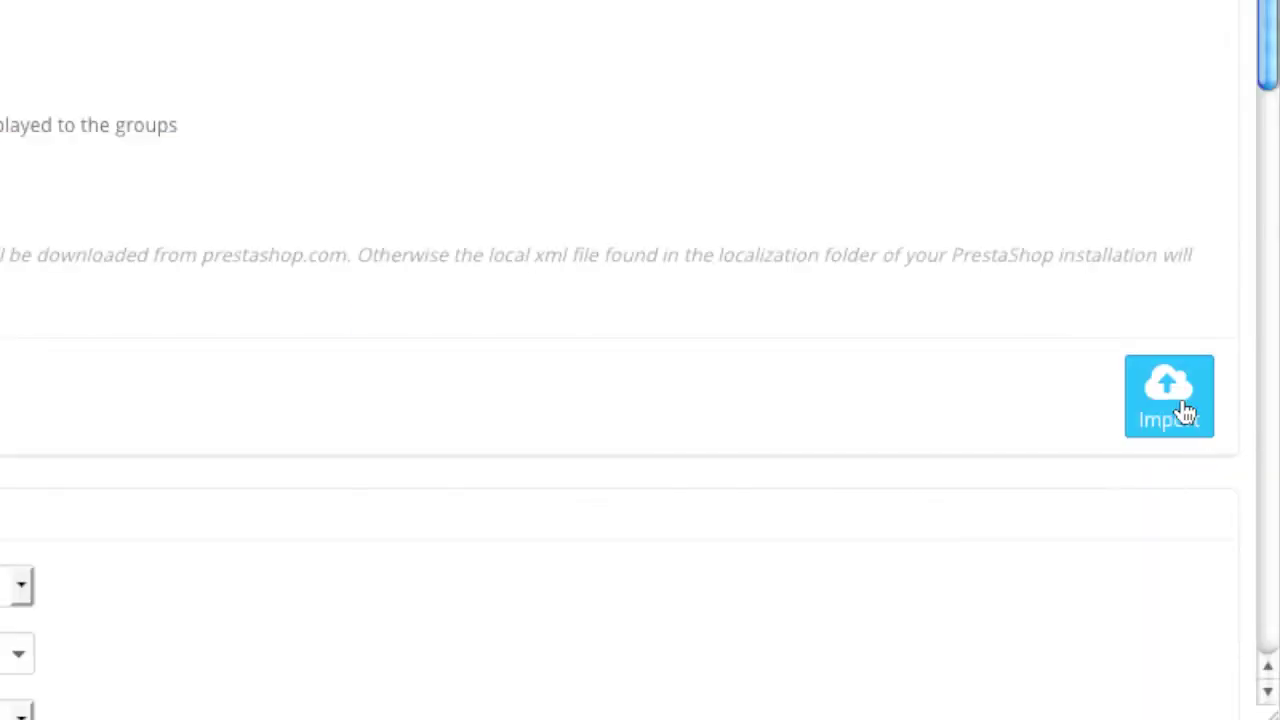
{"action": "left_click", "coordinate": [1183, 410]}
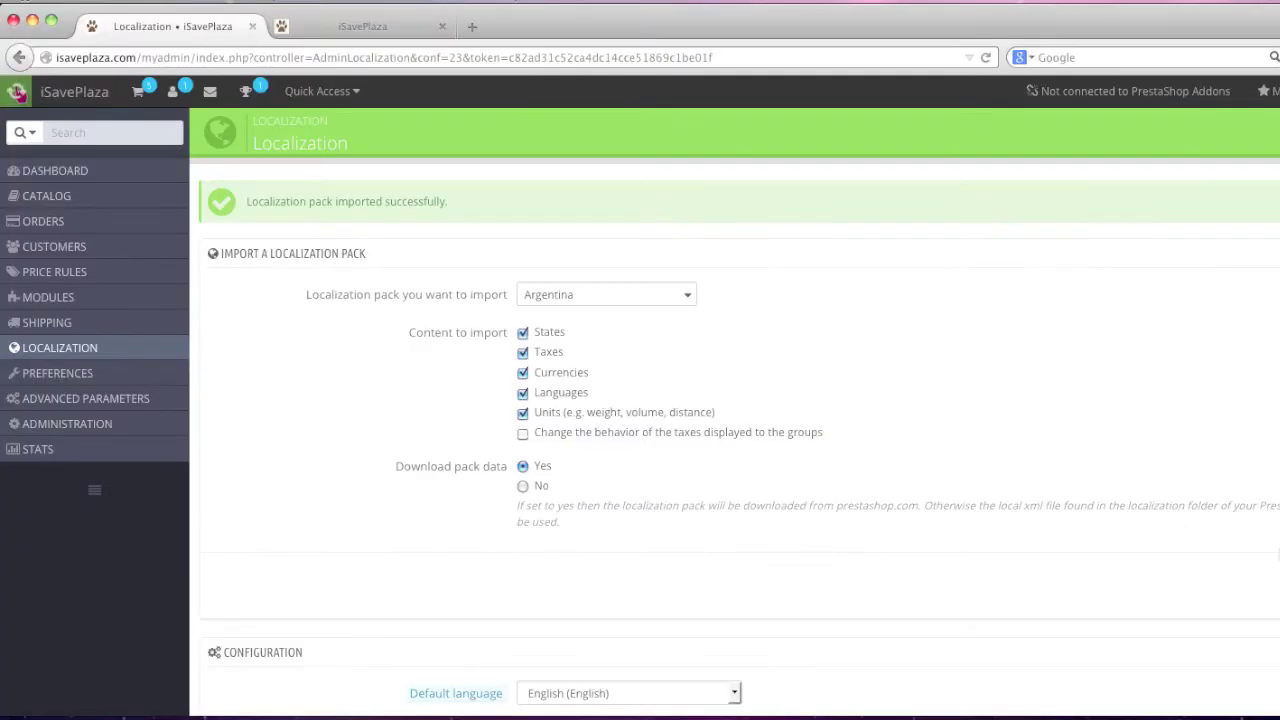
{"action": "scroll", "coordinate": [18, 93], "scroll_direction": "down", "scroll_amount": 5}
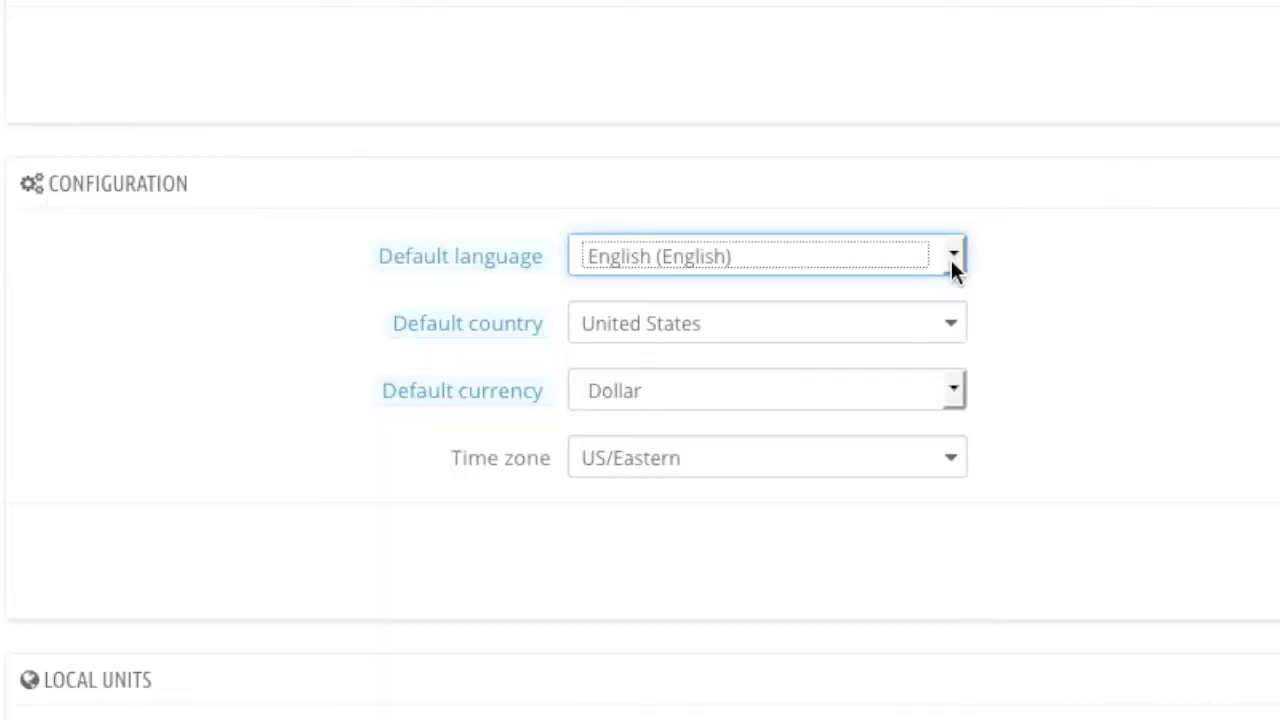
{"action": "left_click", "coordinate": [733, 360]}
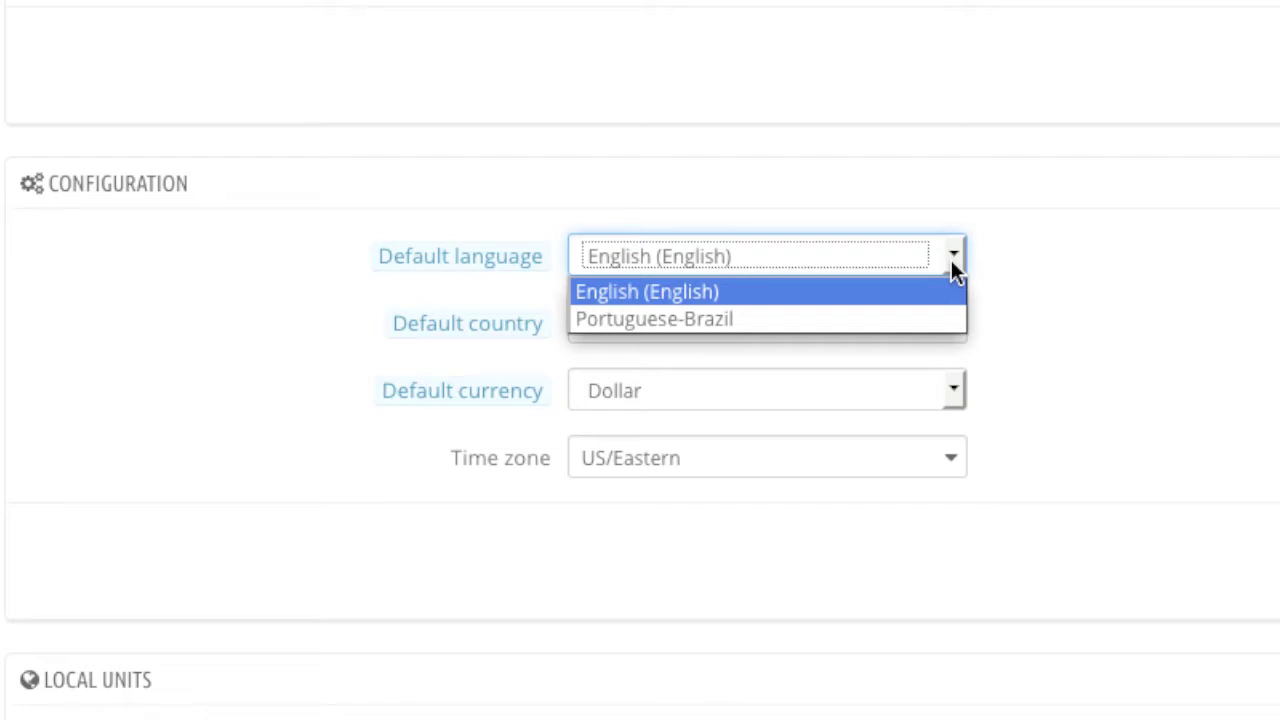
{"action": "left_click", "coordinate": [957, 334]}
{"action": "left_click", "coordinate": [957, 334]}
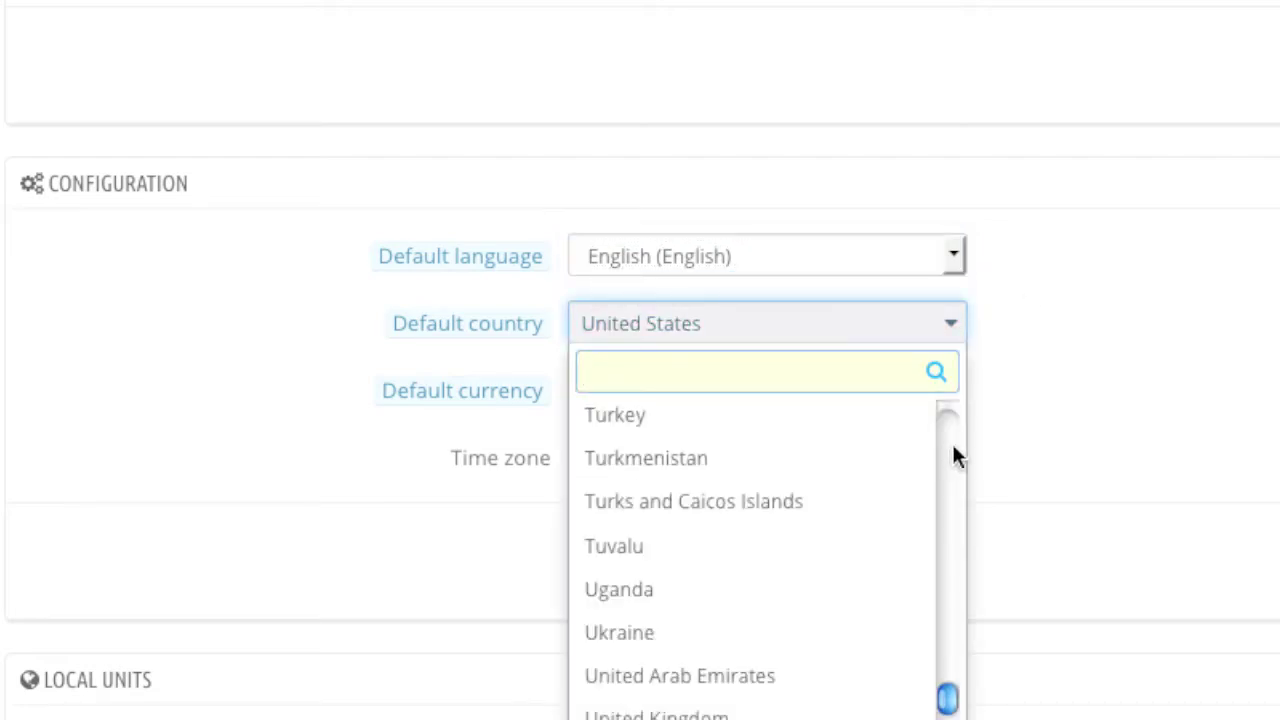
{"action": "left_click", "coordinate": [1025, 315]}
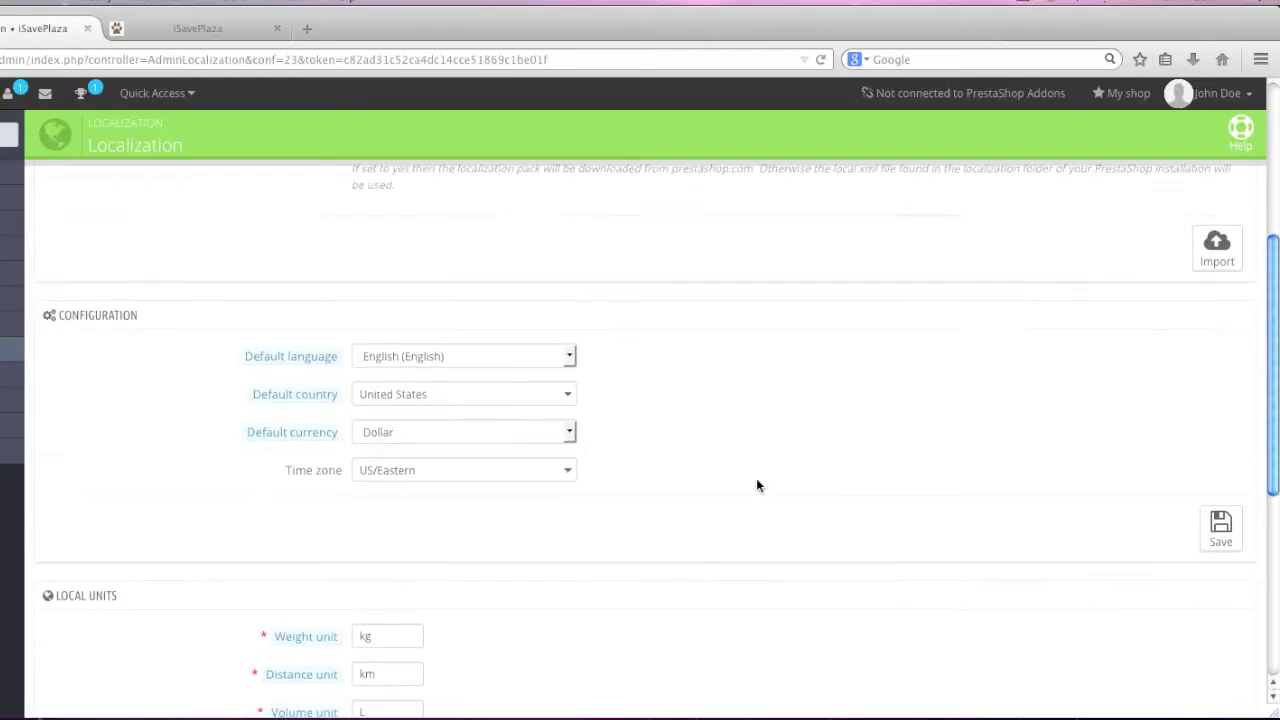
{"action": "scroll", "coordinate": [757, 480], "scroll_direction": "down", "scroll_amount": 3}
{"action": "scroll", "coordinate": [756, 486], "scroll_direction": "down", "scroll_amount": 2}
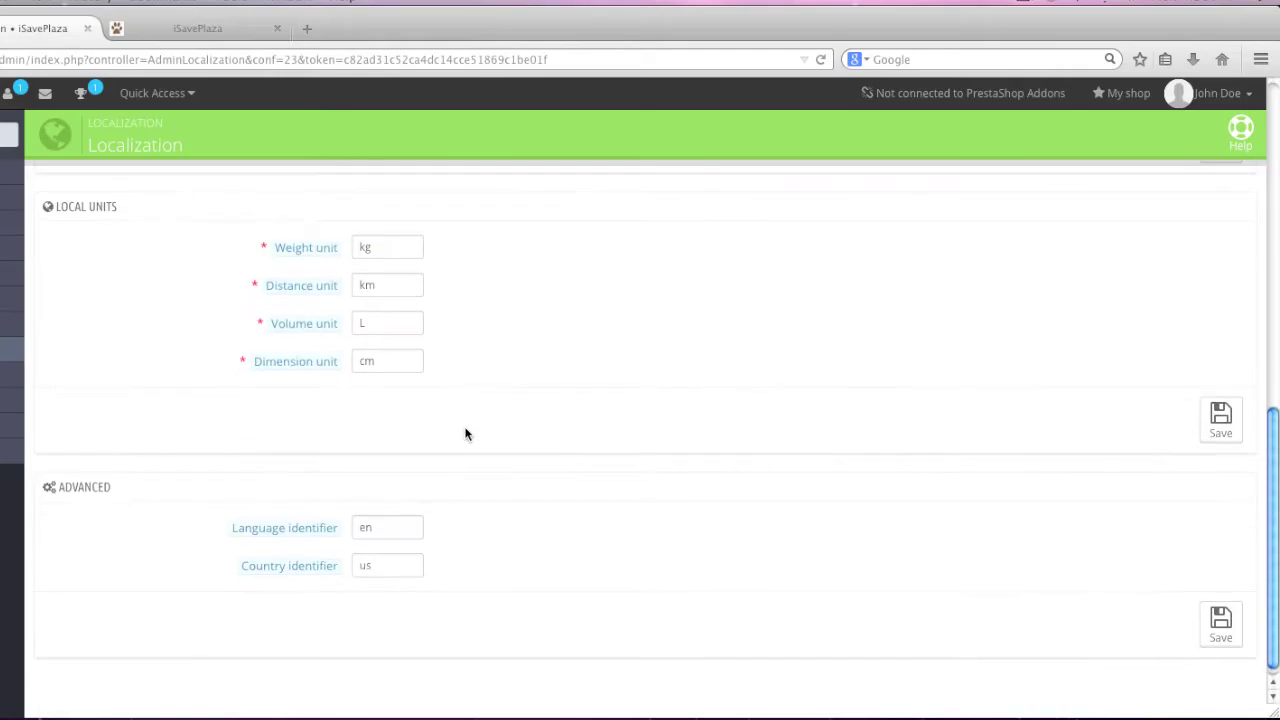
{"action": "scroll", "coordinate": [790, 637], "scroll_direction": "down", "scroll_amount": 1}
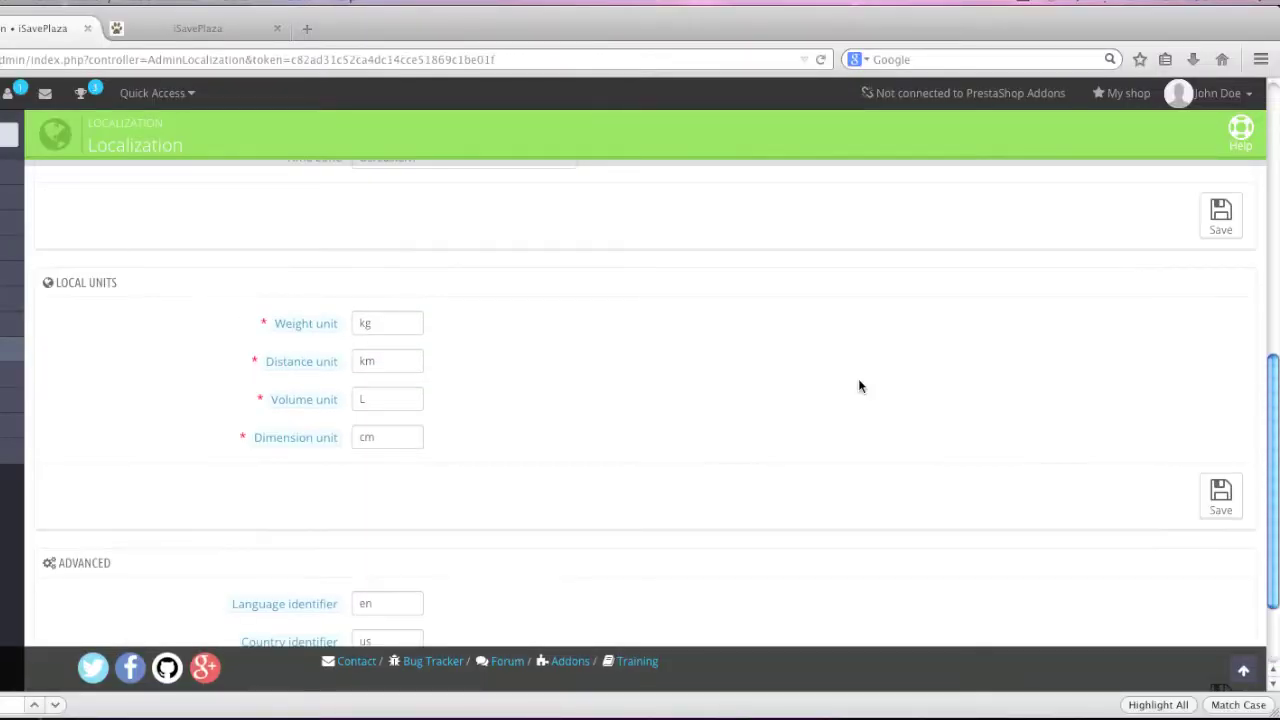
{"action": "scroll", "coordinate": [858, 386], "scroll_direction": "up", "scroll_amount": 3}
{"action": "scroll", "coordinate": [858, 386], "scroll_direction": "up", "scroll_amount": 3}
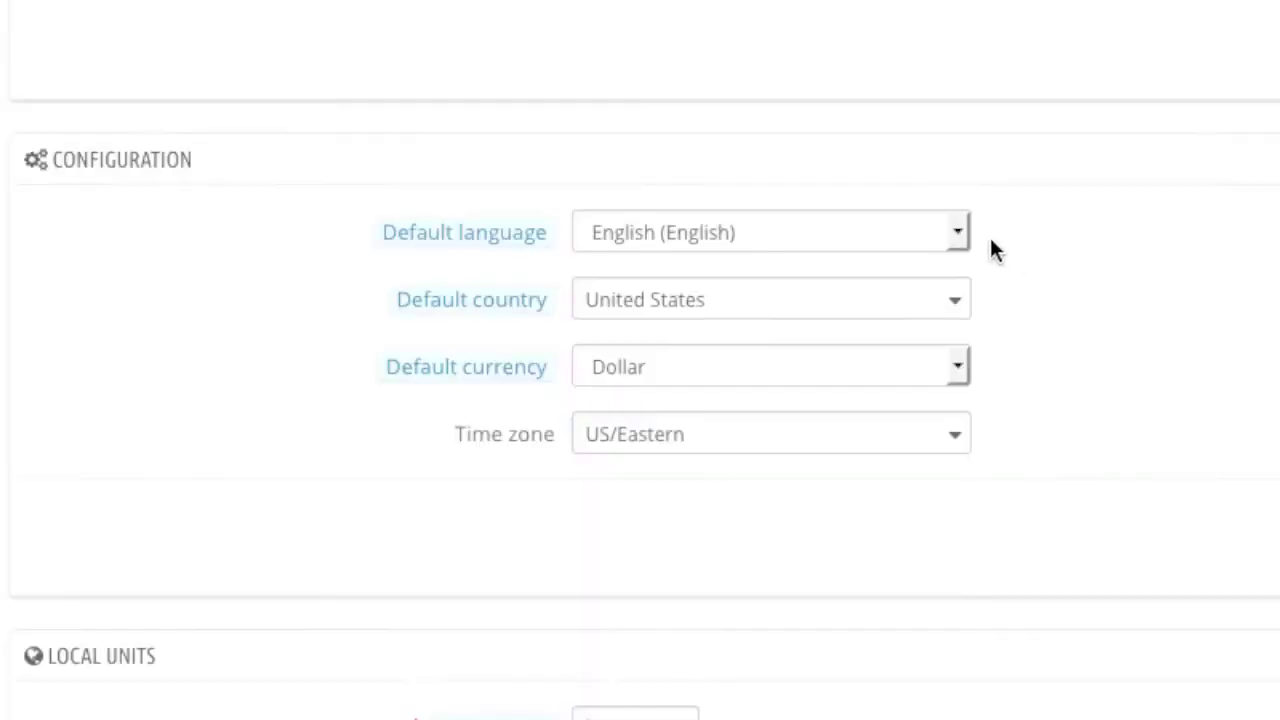
- Set Portuguese-Brazil as default language, Brazil as default country and Real as default currency
{"action": "left_click", "coordinate": [568, 320]}
{"action": "left_click", "coordinate": [923, 297]}
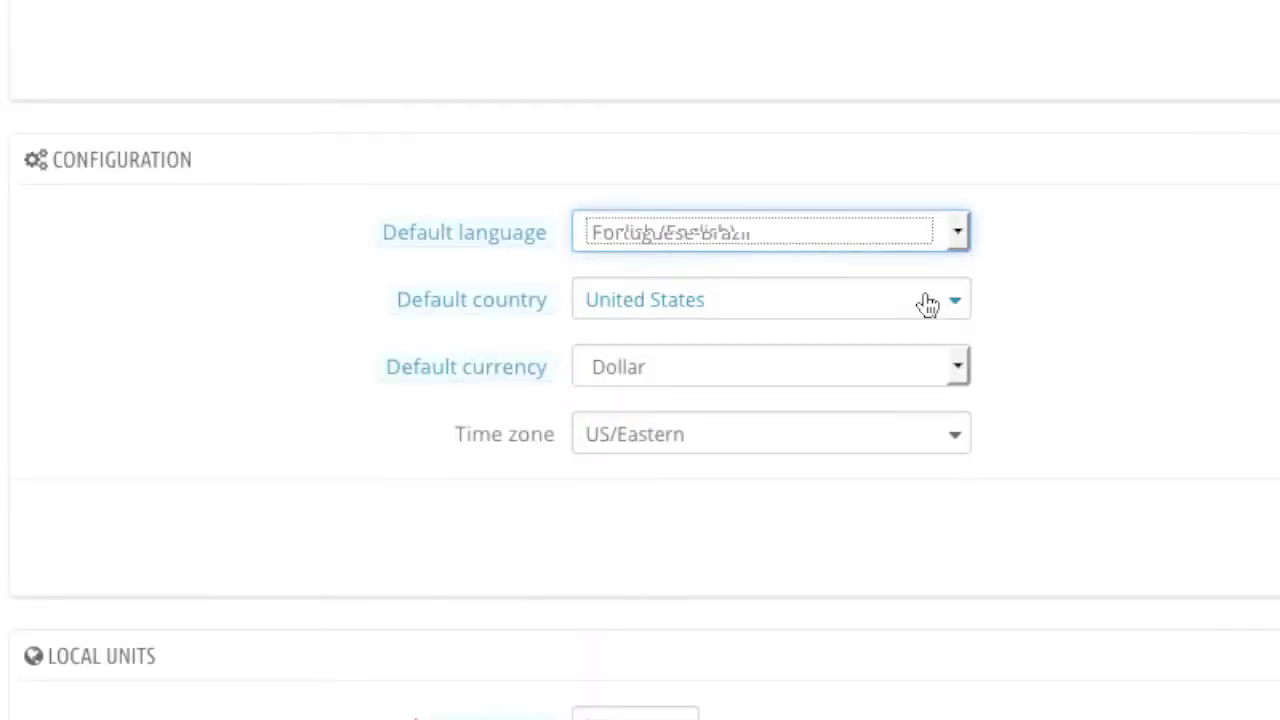
{"action": "left_click", "coordinate": [968, 302]}
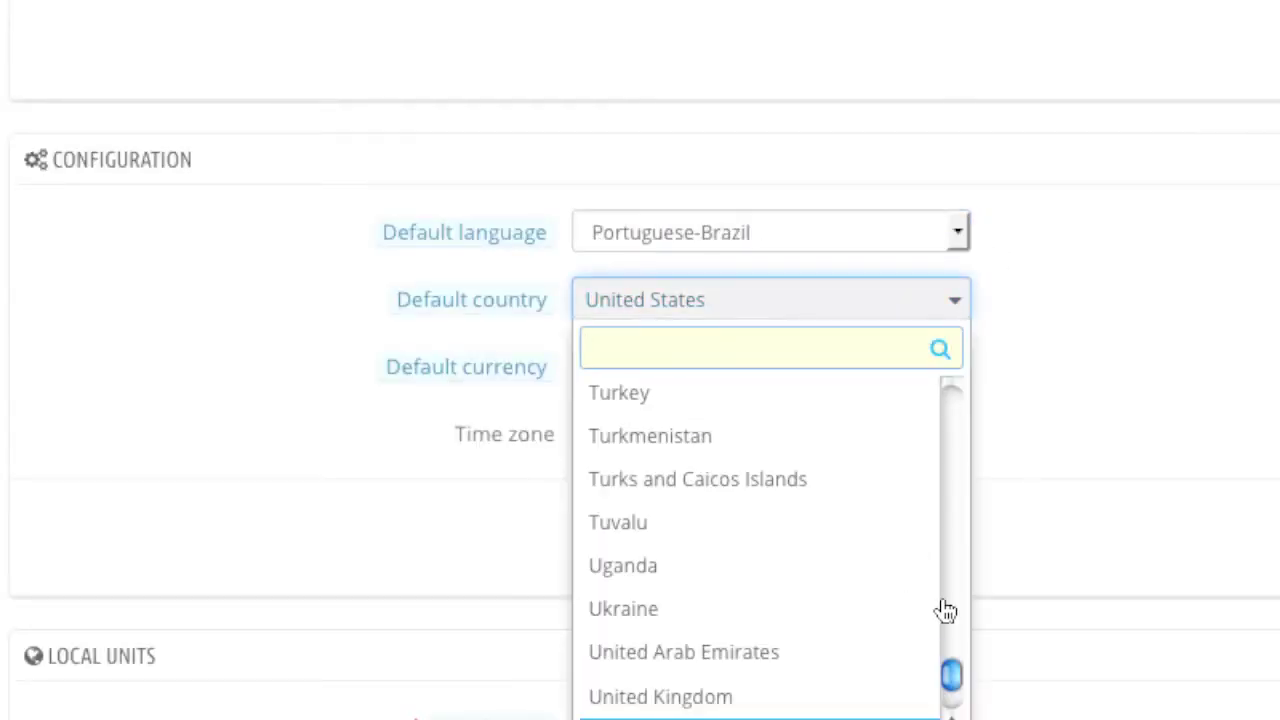
{"action": "type", "text": "brz"}
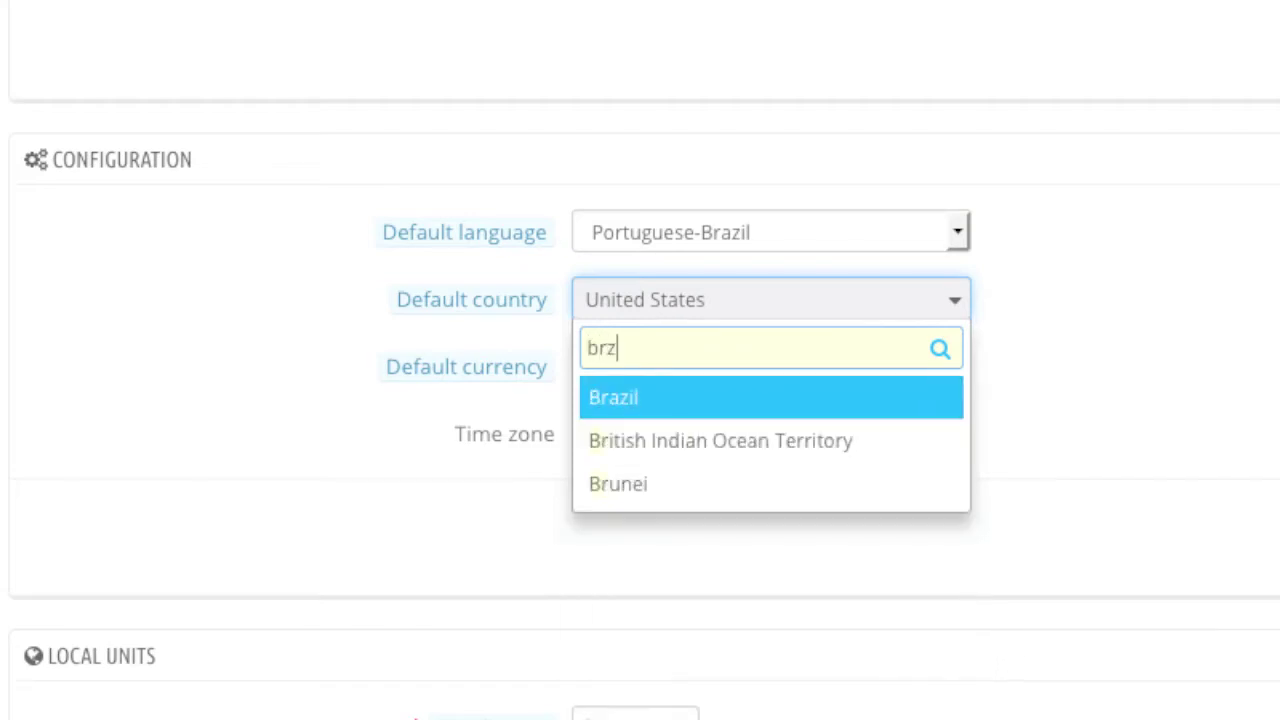
{"action": "key", "text": "BackSpace"}
{"action": "type", "text": "az"}
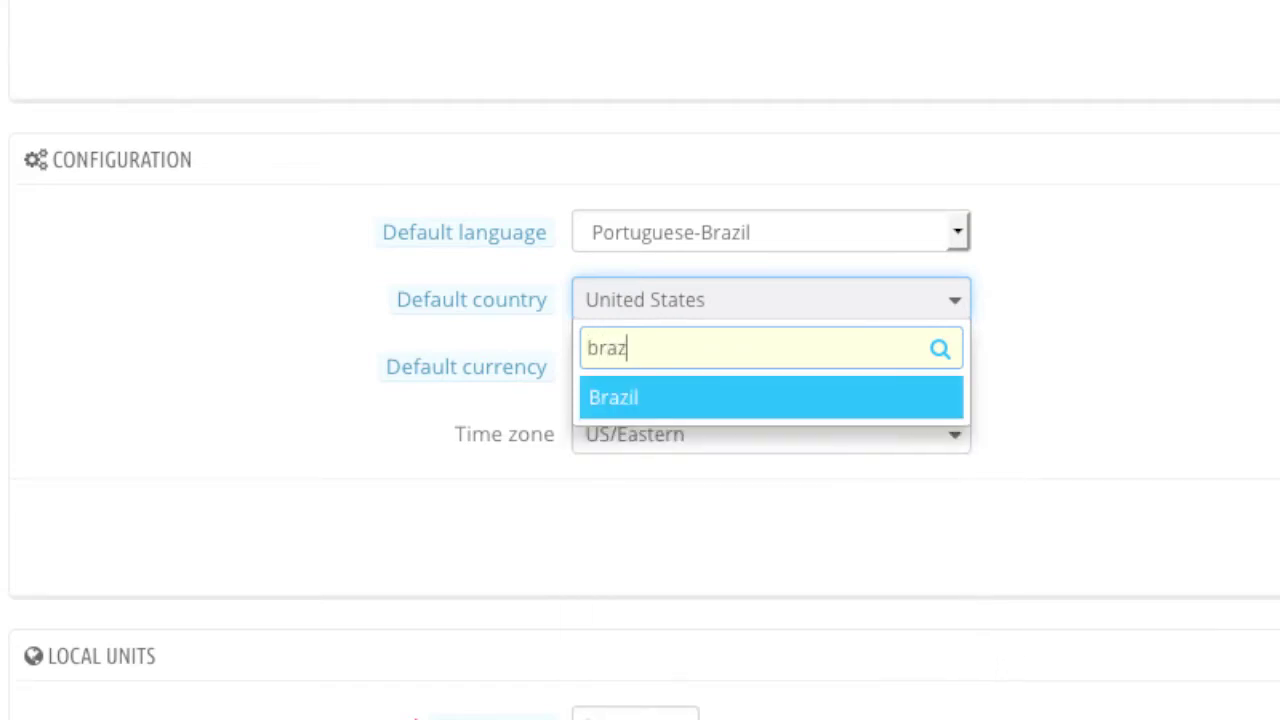
{"action": "left_click", "coordinate": [764, 415]}
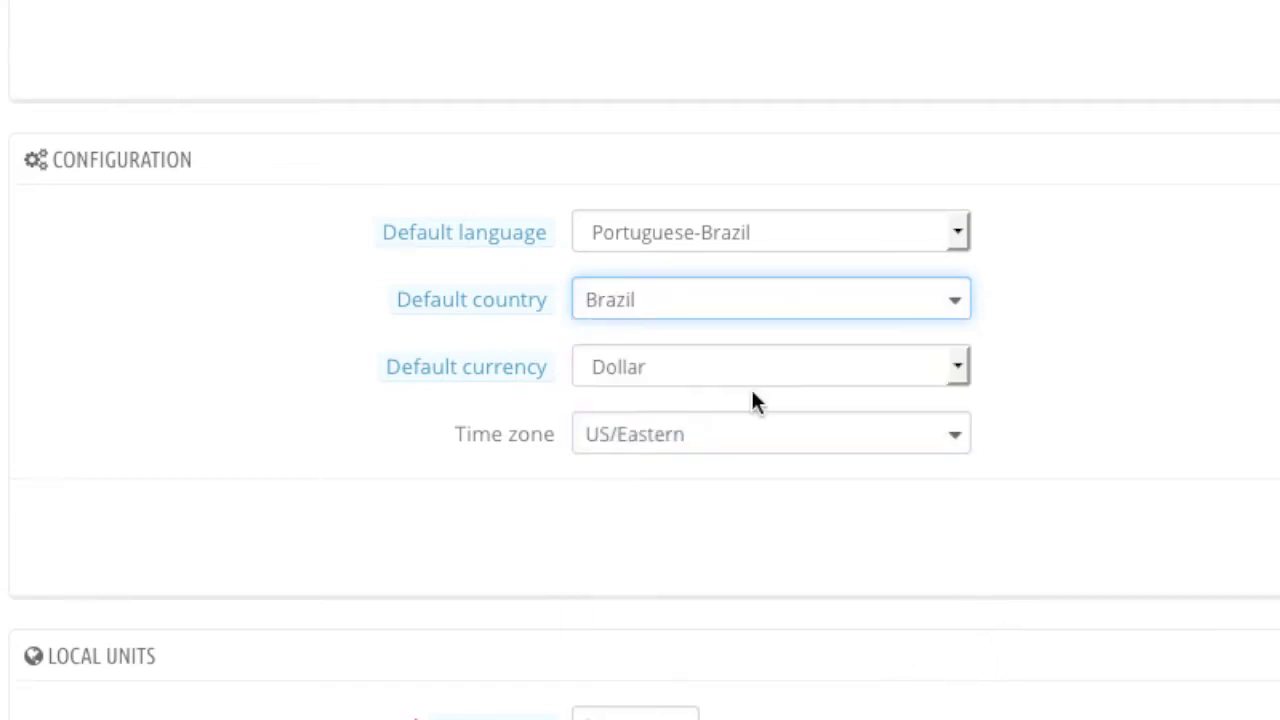
{"action": "left_click", "coordinate": [699, 367]}
{"action": "left_click", "coordinate": [681, 428]}
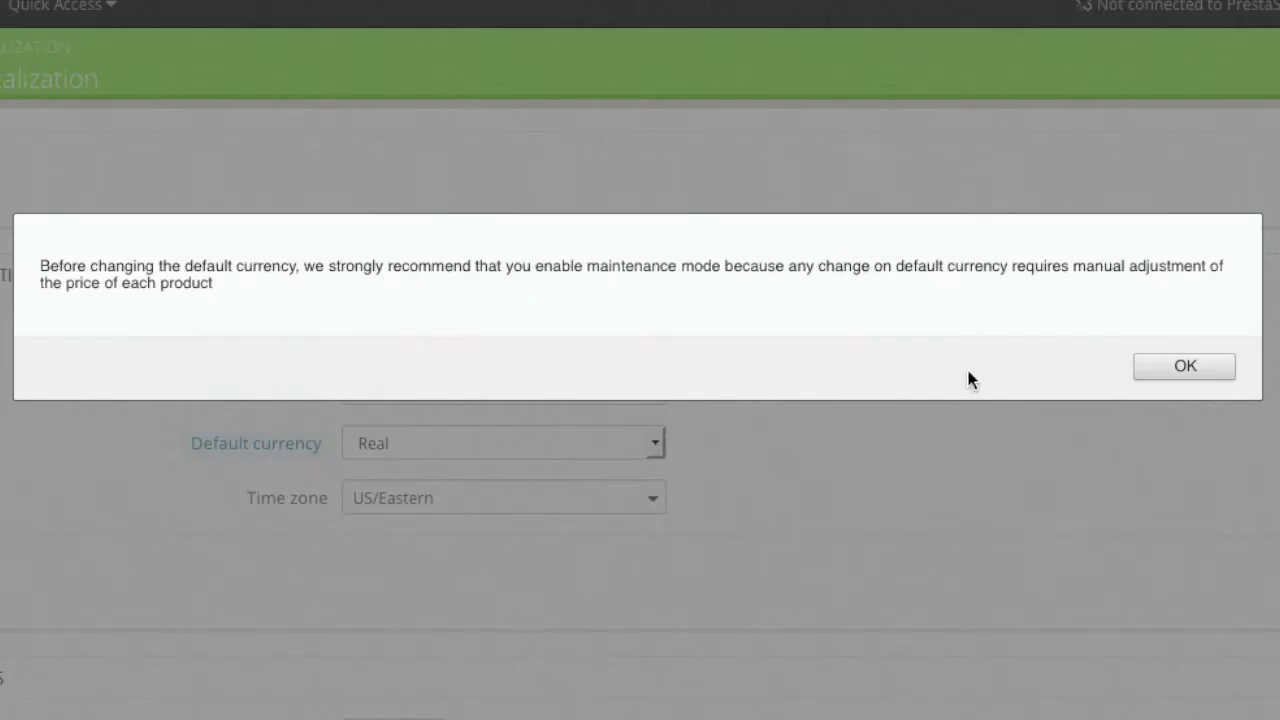
{"action": "left_click", "coordinate": [1160, 366]}
- Set the time zone to Brazil/Acre and save the localization configuration
{"action": "left_click", "coordinate": [560, 497]}
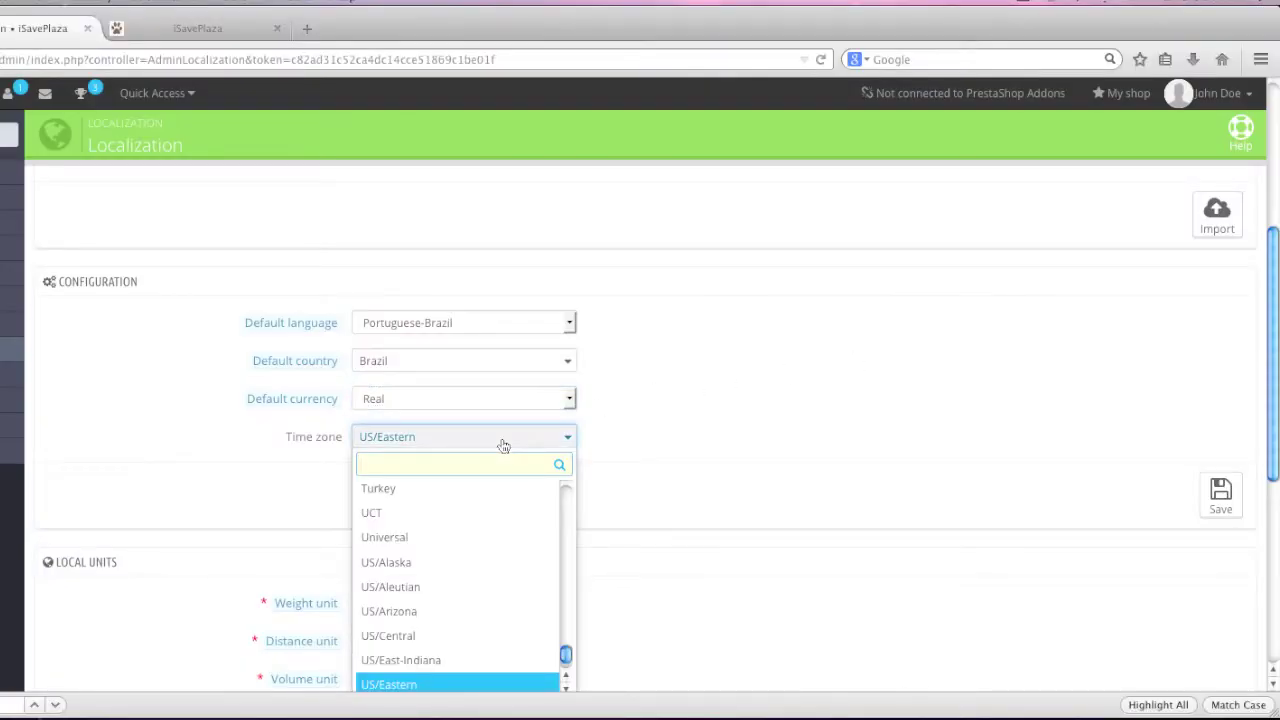
{"action": "key", "text": "ctrl+g"}
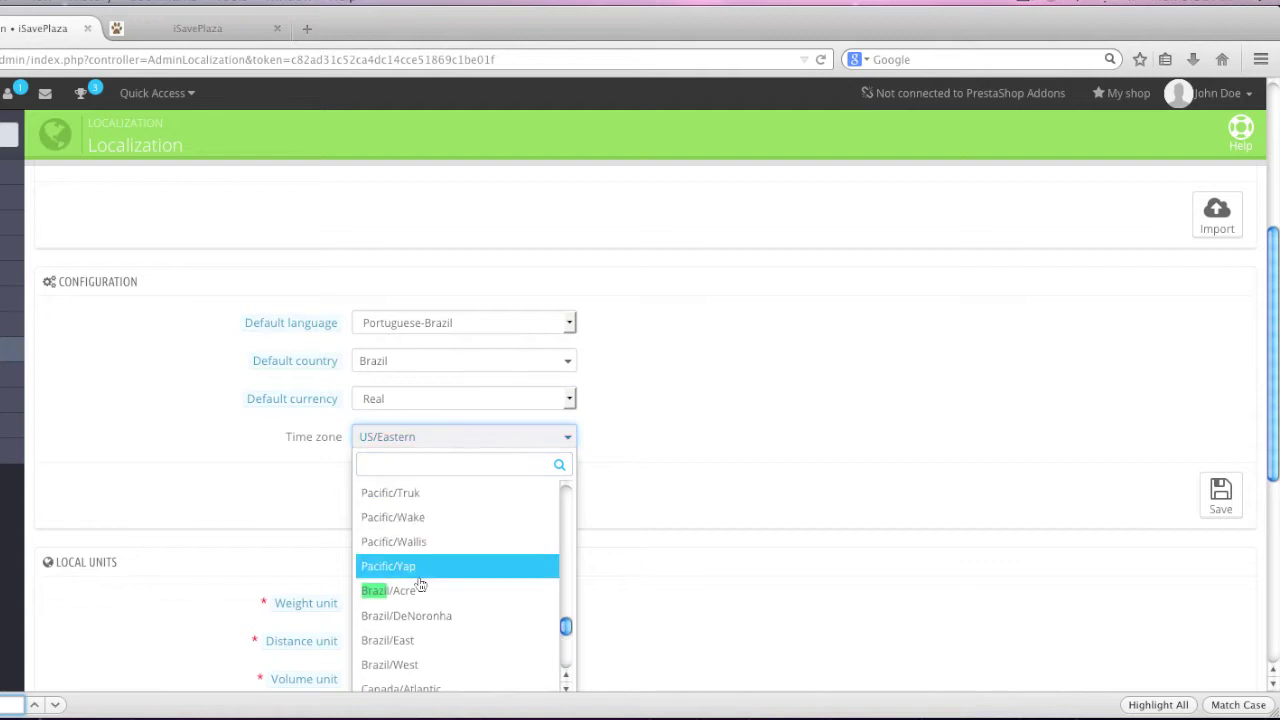
{"action": "left_click", "coordinate": [413, 591]}
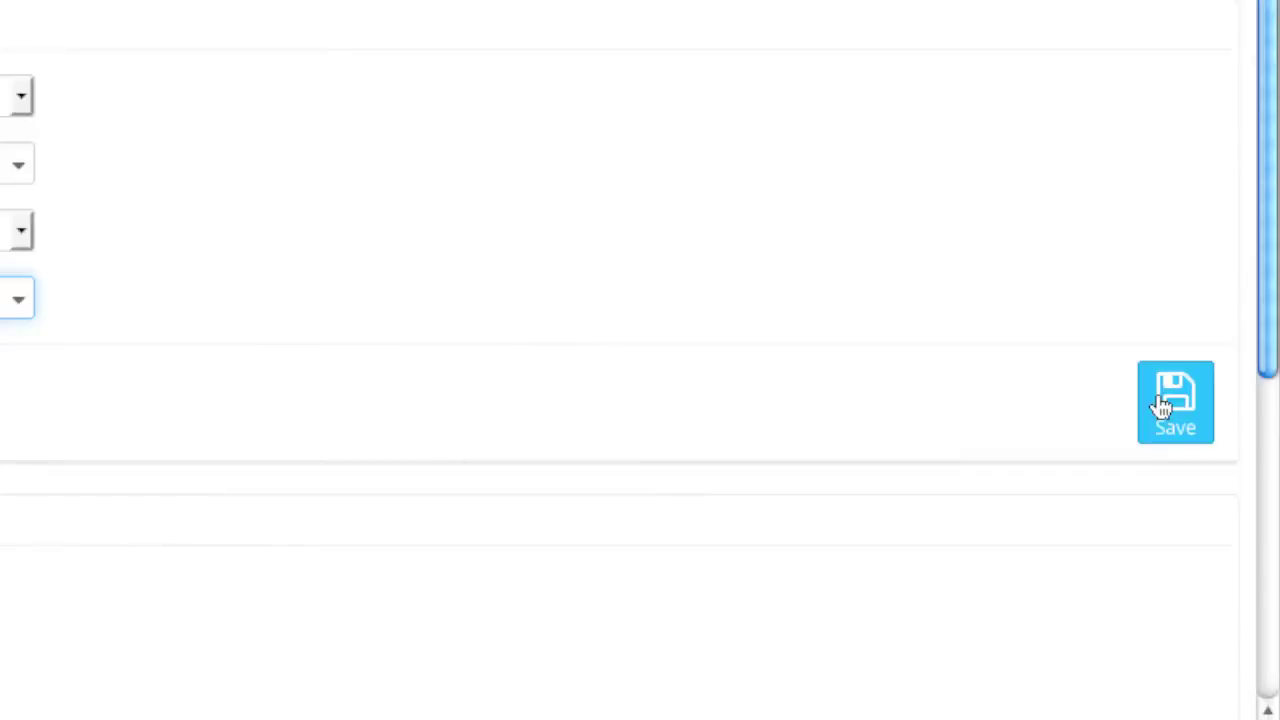
{"action": "left_click", "coordinate": [1163, 405]}
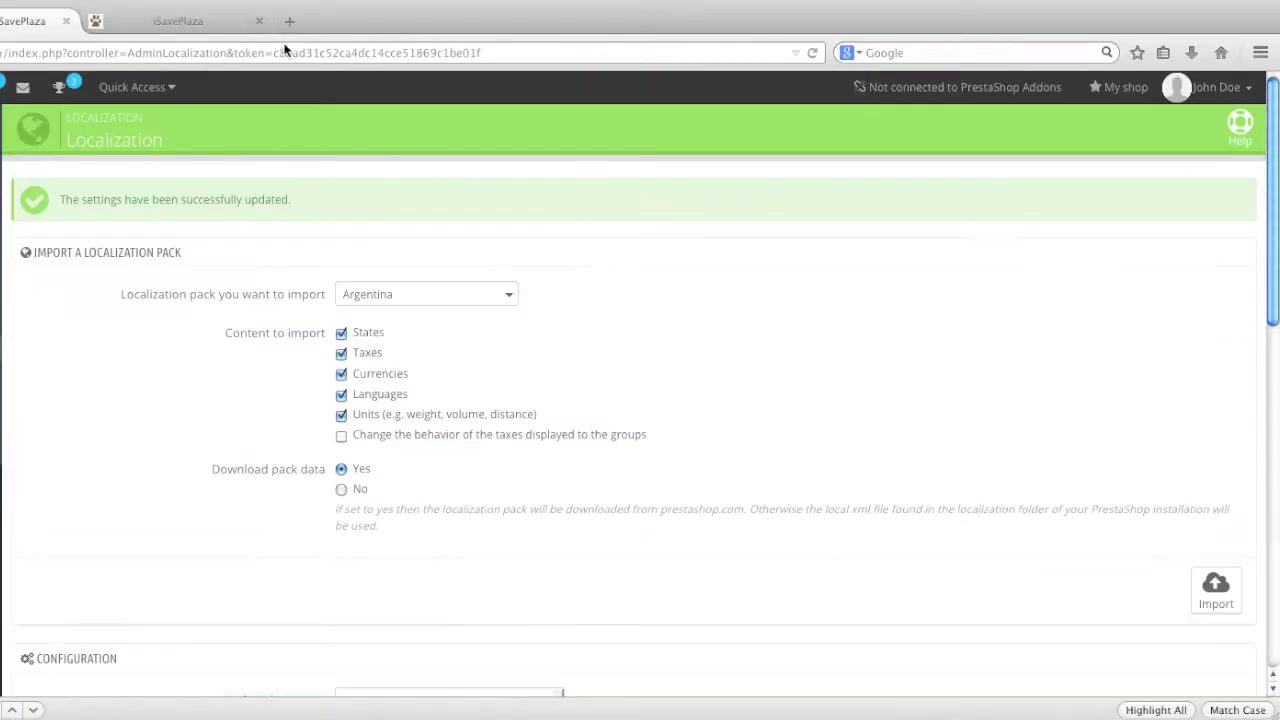
{"action": "left_click", "coordinate": [229, 33]}
- Load the storefront at its root address without /br/ and check its Portuguese labels
{"action": "key", "text": "super+r"}
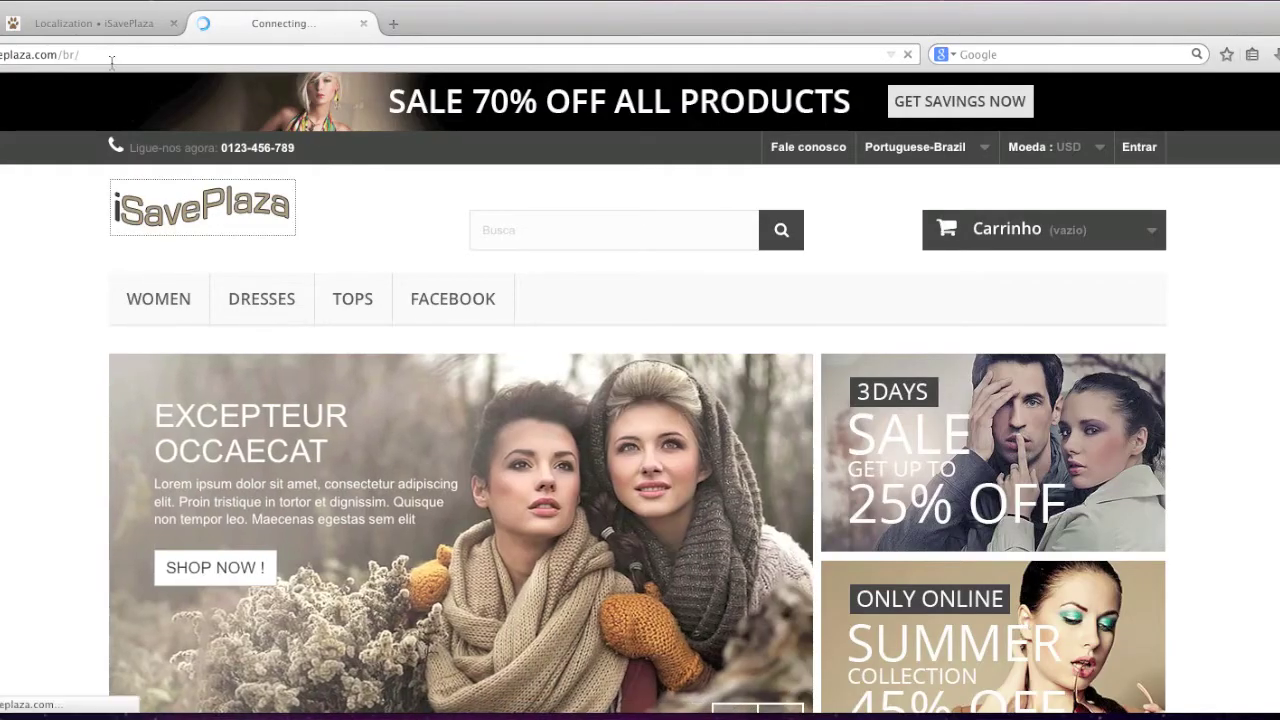
{"action": "left_click_drag", "start_coordinate": [111, 58], "coordinate": [61, 55]}
{"action": "key", "text": "BackSpace"}
{"action": "key", "text": "Return"}
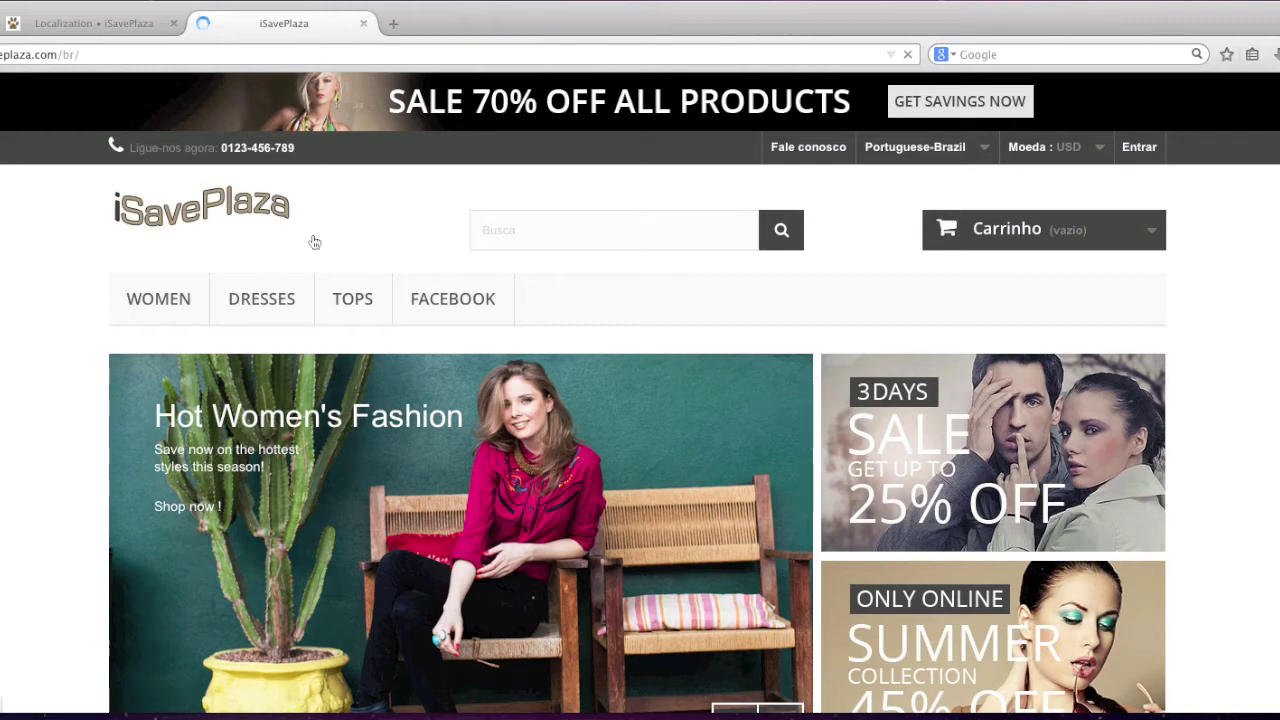
{"action": "scroll", "coordinate": [313, 242], "scroll_direction": "down", "scroll_amount": 3}
{"action": "scroll", "coordinate": [313, 242], "scroll_direction": "down", "scroll_amount": 2}
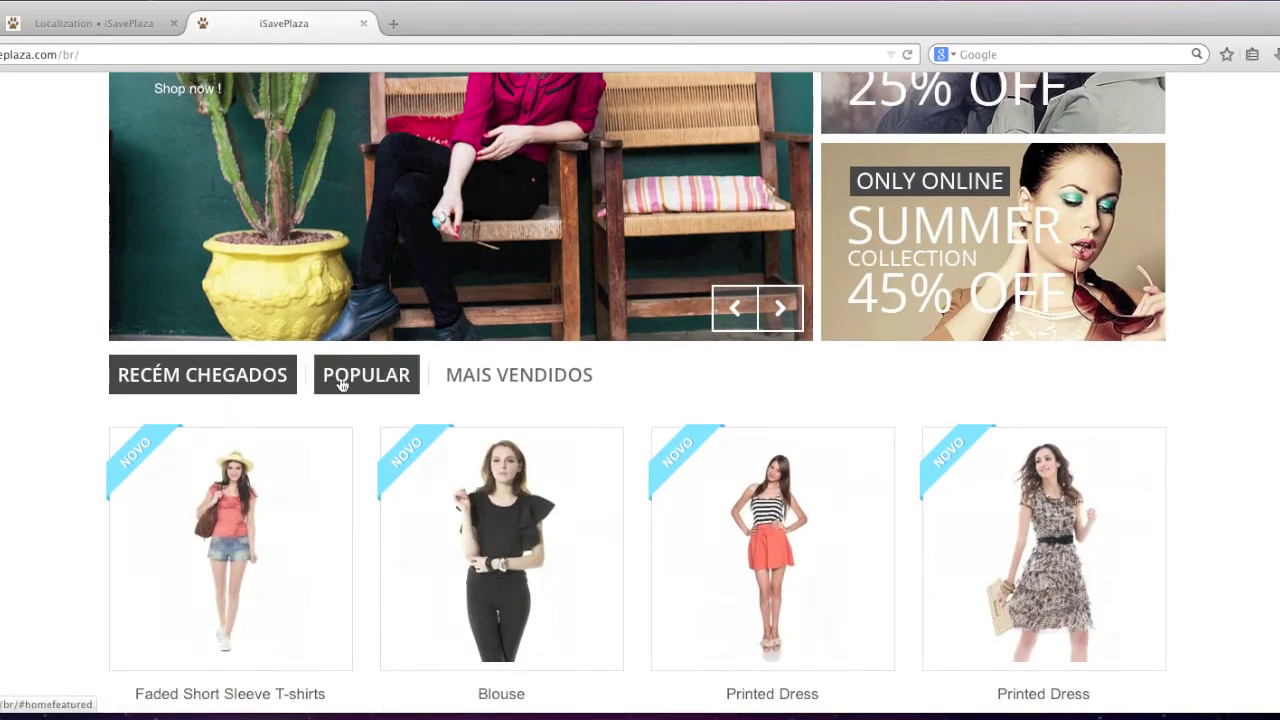
{"action": "scroll", "coordinate": [366, 380], "scroll_direction": "up", "scroll_amount": 5}
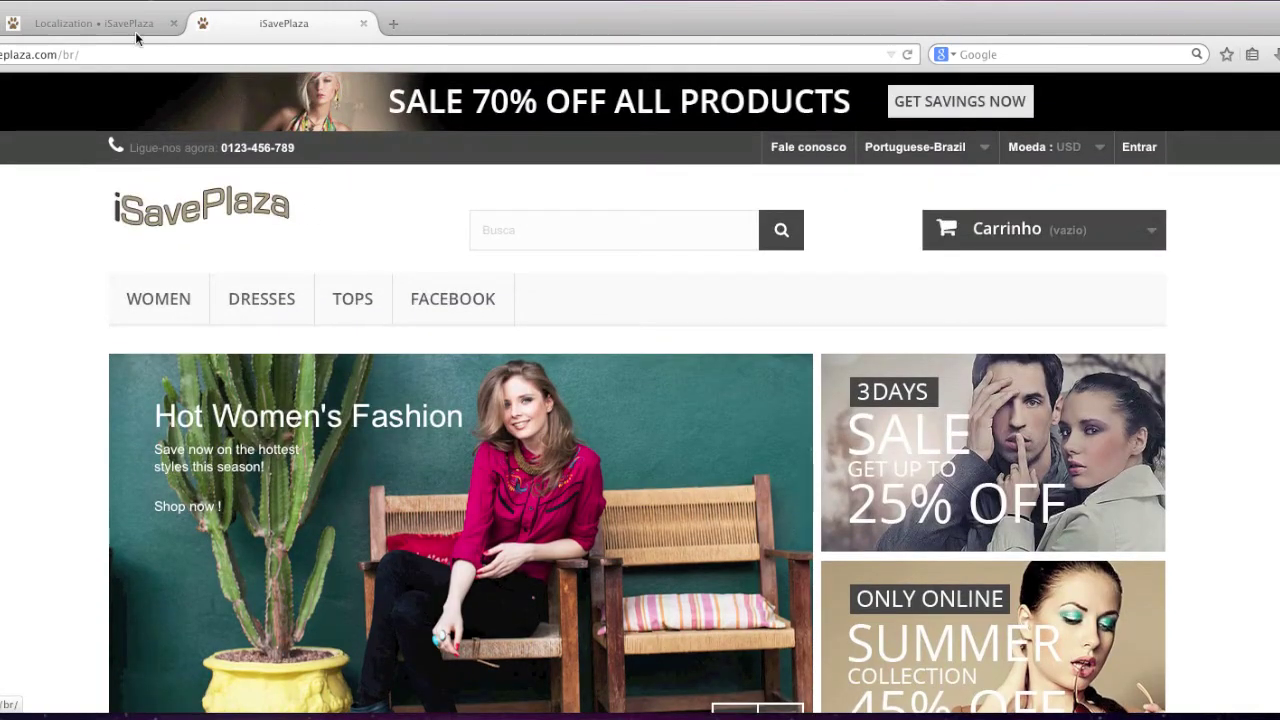
{"action": "key", "text": "ctrl+shift+Tab"}
{"action": "mouse_move", "coordinate": [166, 350]}
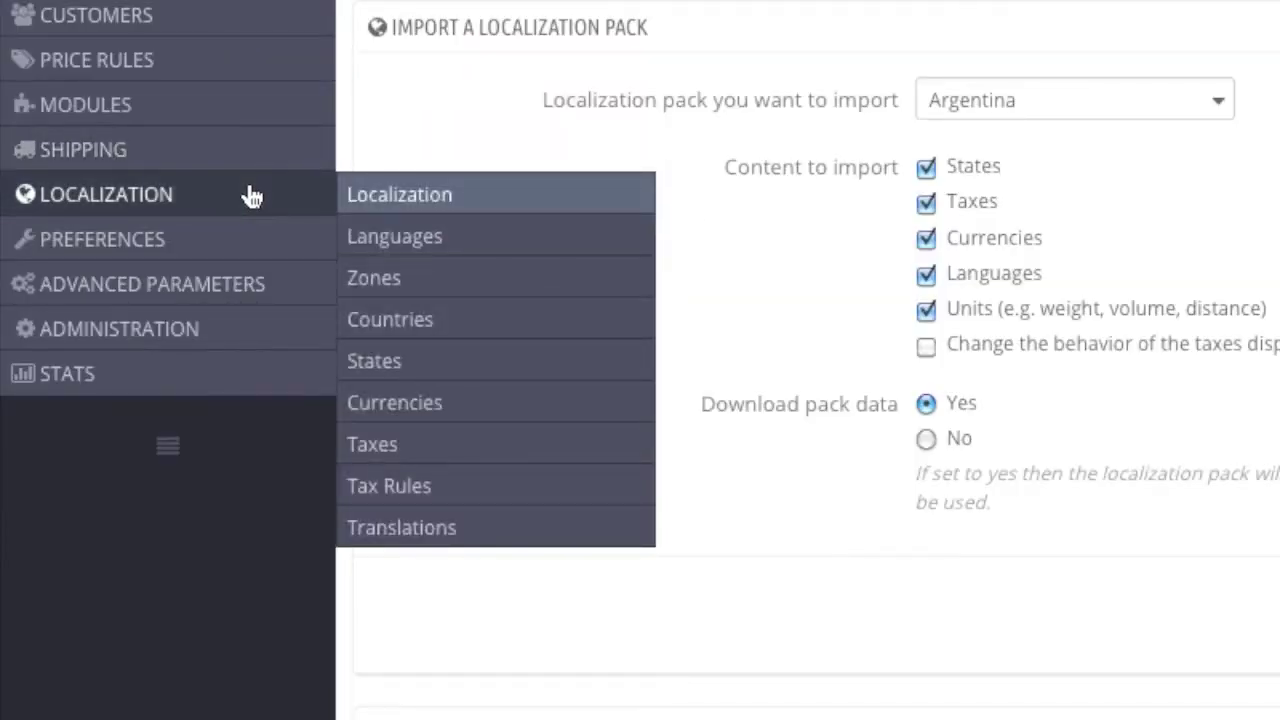
- Disable English in Languages and view the storefront at its root address without /br/
{"action": "left_click", "coordinate": [471, 244]}
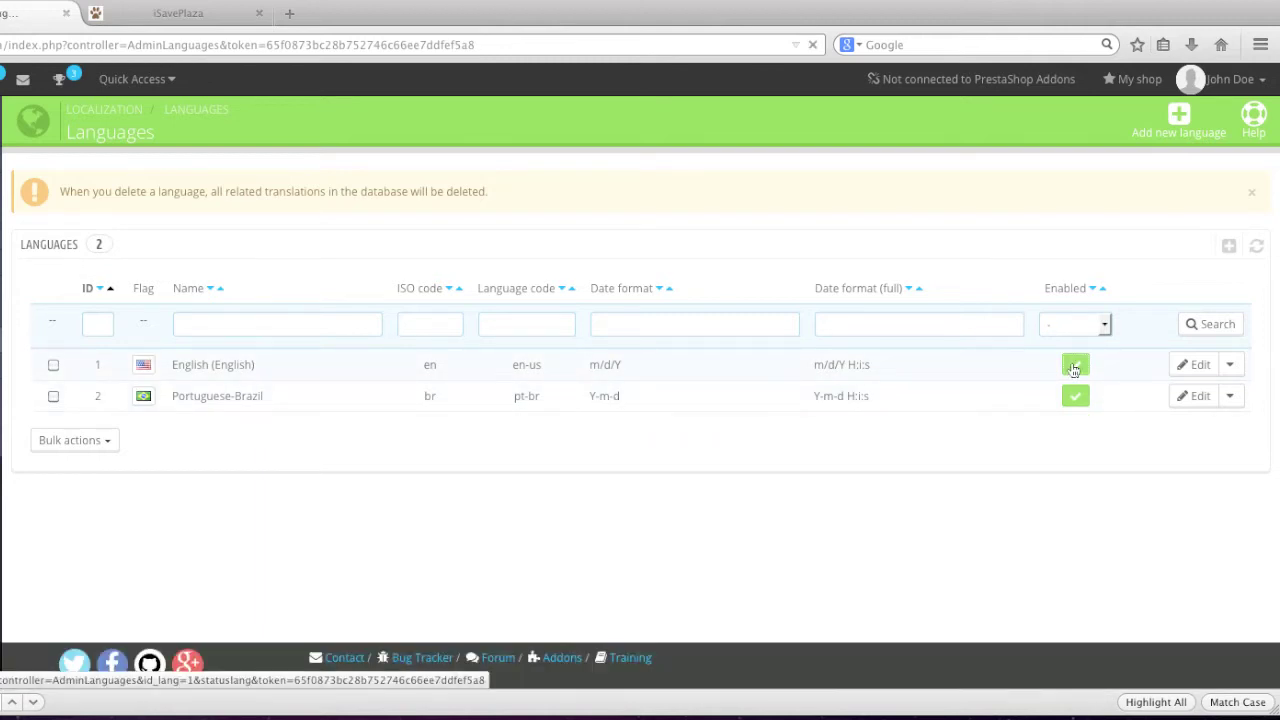
{"action": "left_click", "coordinate": [1073, 366]}
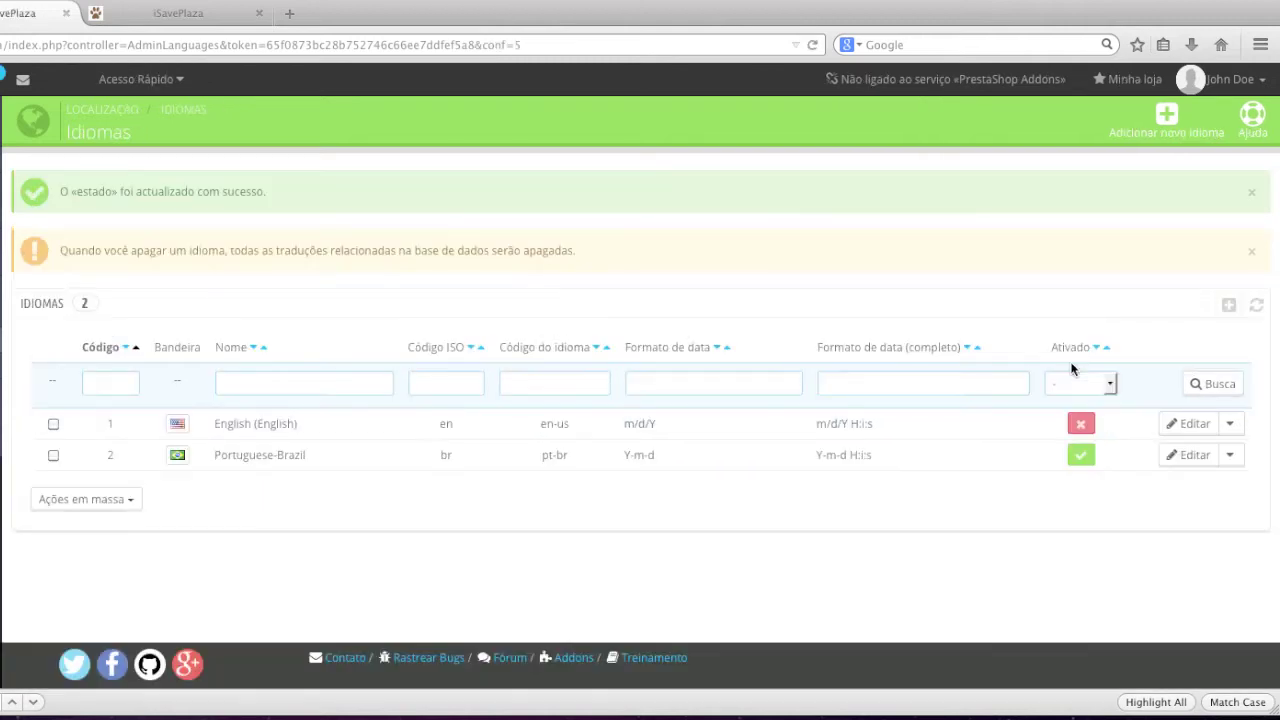
{"action": "left_click", "coordinate": [226, 22]}
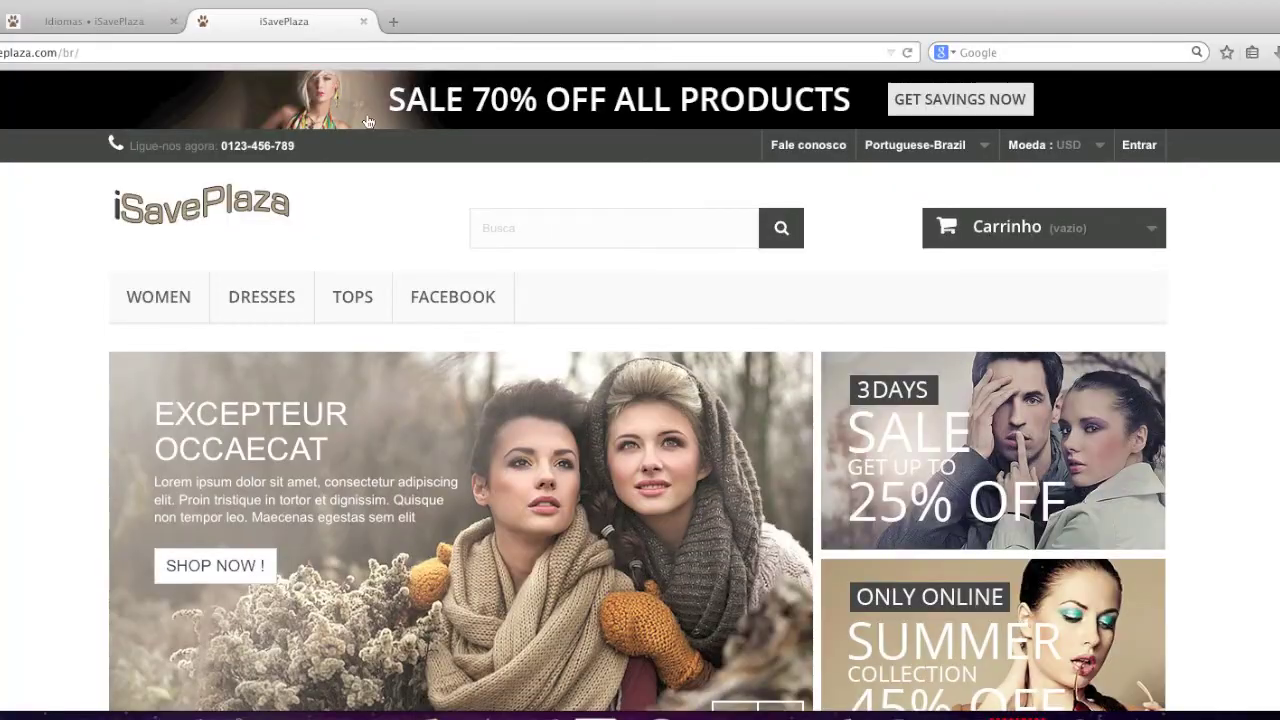
{"action": "left_click_drag", "start_coordinate": [0, 43], "coordinate": [0, 43]}
{"action": "key", "text": "BackSpace"}
{"action": "key", "text": "Return"}
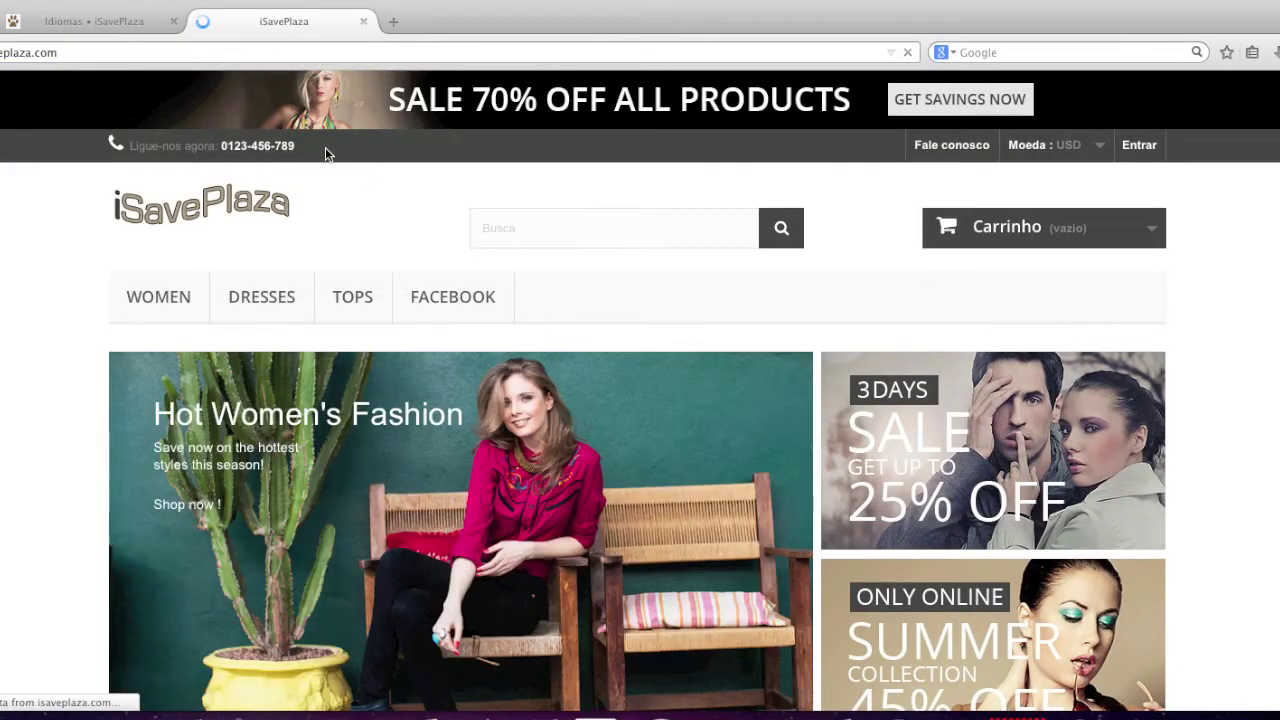
{"action": "scroll", "coordinate": [330, 160], "scroll_direction": "down", "scroll_amount": 5}
{"action": "scroll", "coordinate": [391, 287], "scroll_direction": "down", "scroll_amount": 1}
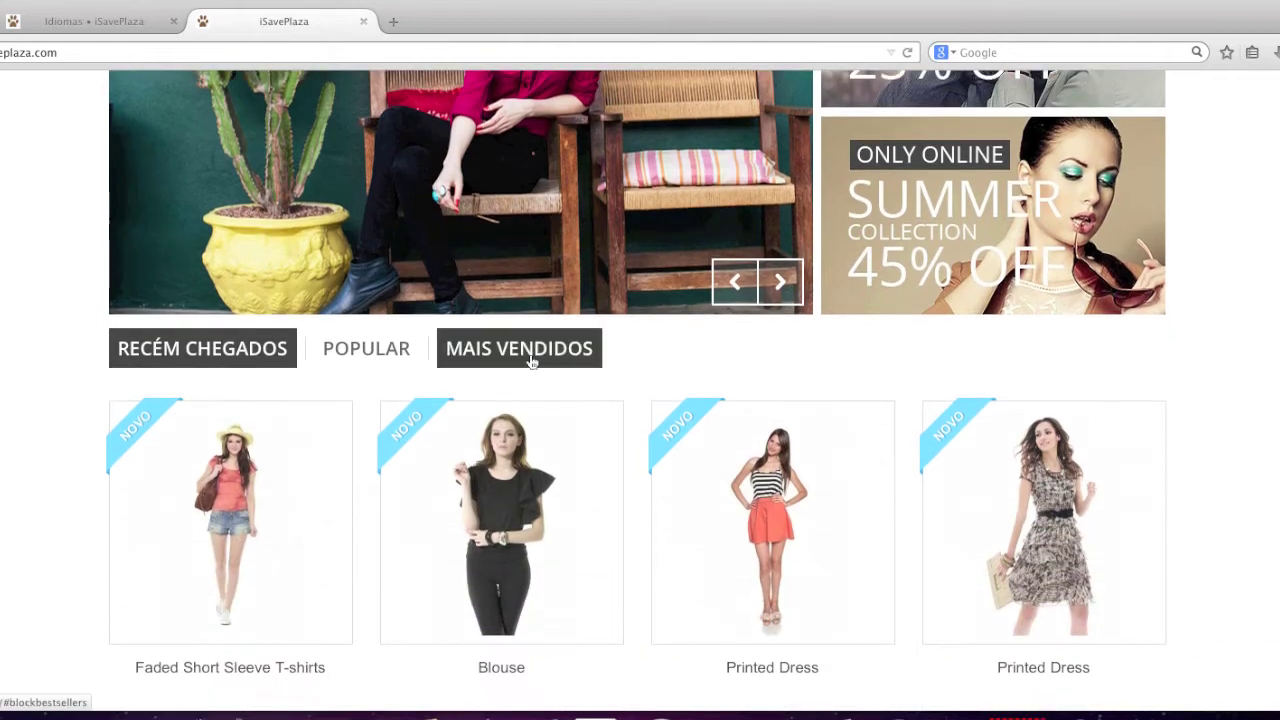
{"action": "scroll", "coordinate": [521, 360], "scroll_direction": "up", "scroll_amount": 8}
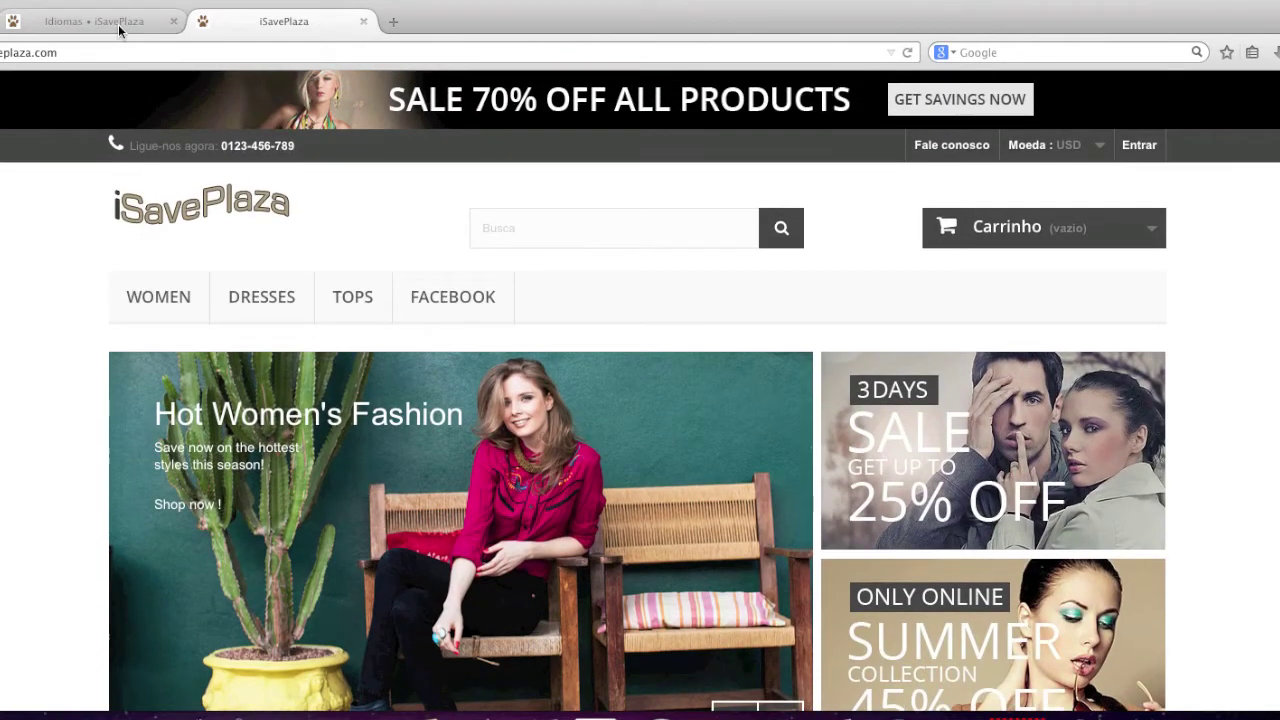
- Re-enable English and confirm the storefront language selector offers both languages
{"action": "left_click", "coordinate": [115, 22]}
{"action": "left_click", "coordinate": [1080, 430]}
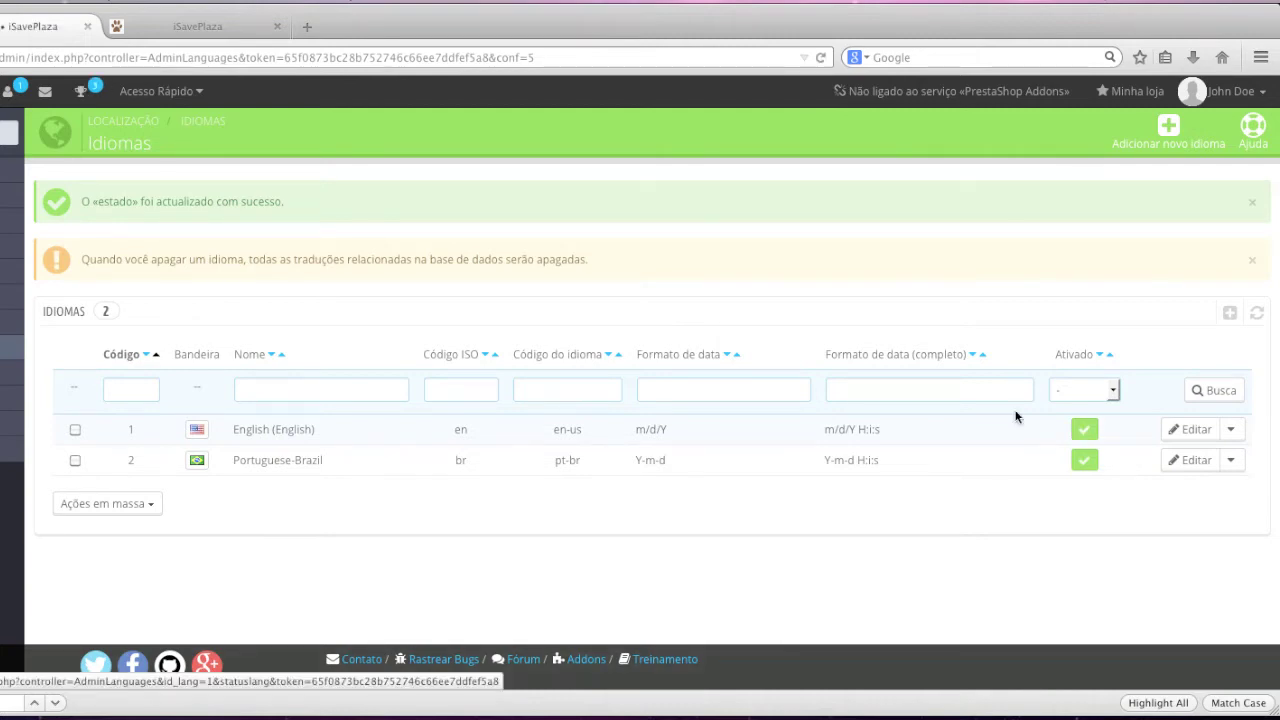
{"action": "left_click", "coordinate": [250, 27]}
{"action": "left_click", "coordinate": [212, 212]}
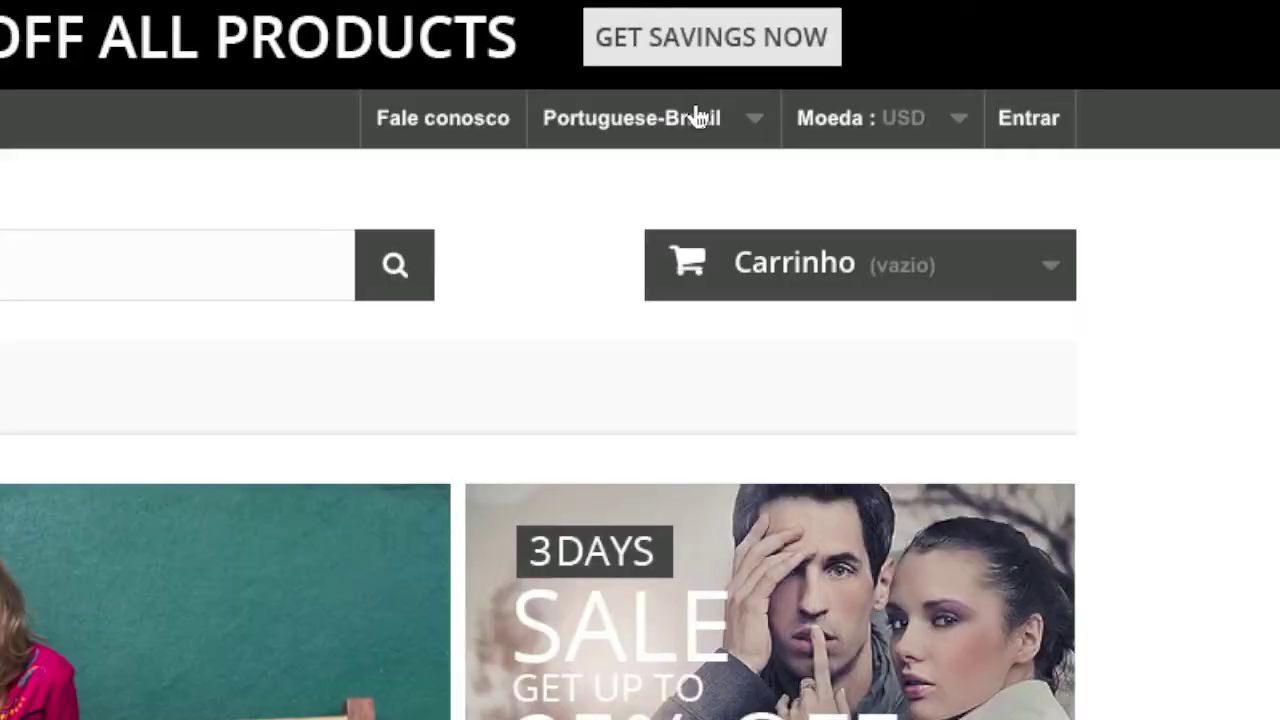
{"action": "left_click", "coordinate": [950, 149]}
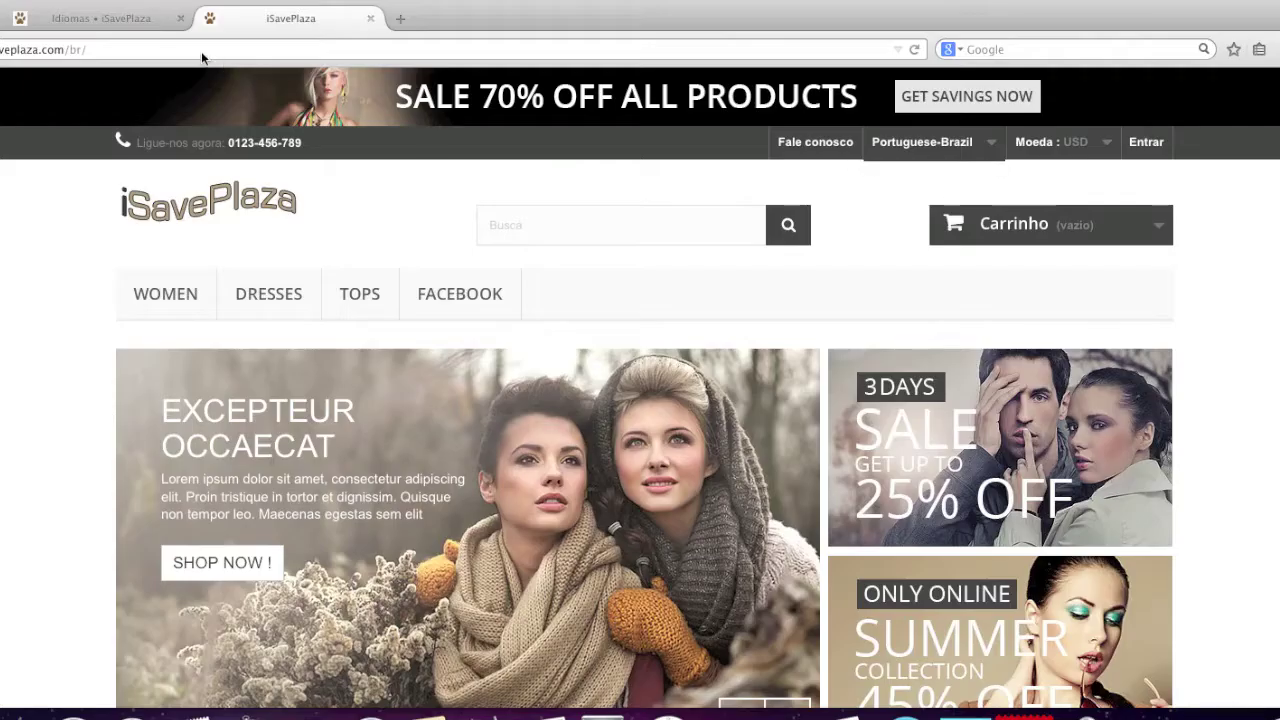
{"action": "left_click", "coordinate": [170, 26]}
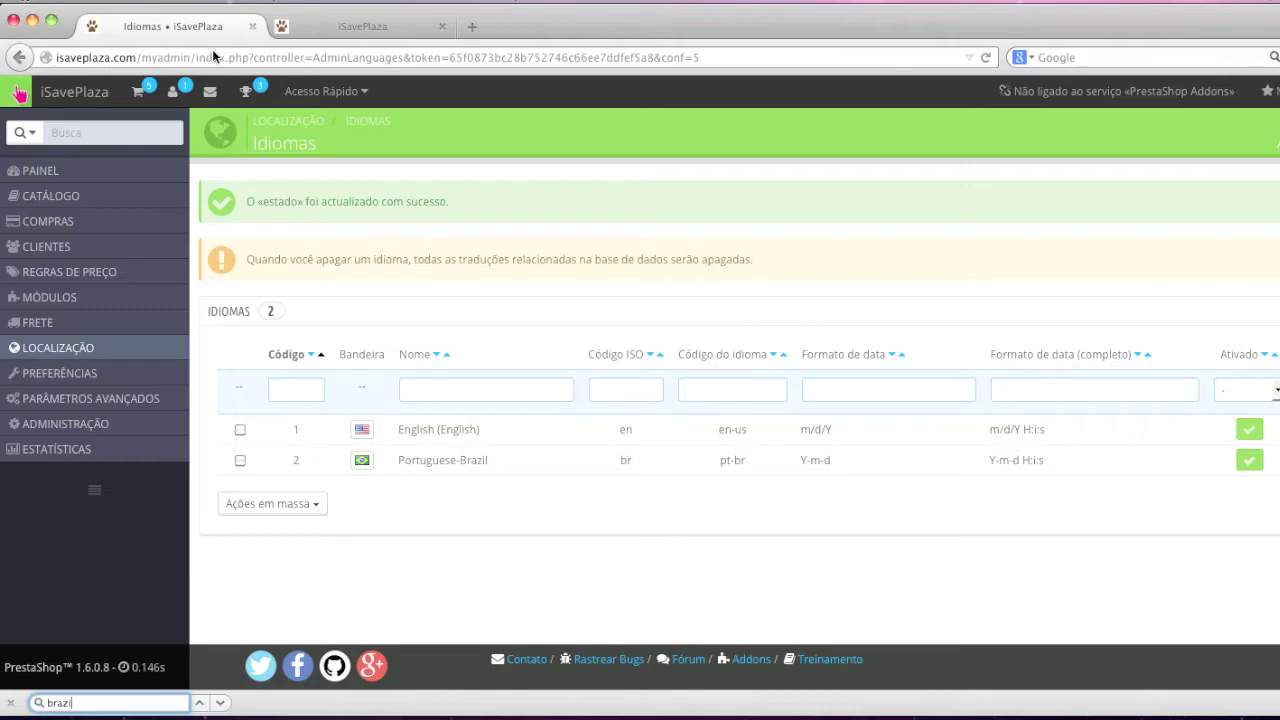
- Set the default language to English and the default country to United States
{"action": "mouse_move", "coordinate": [142, 351]}
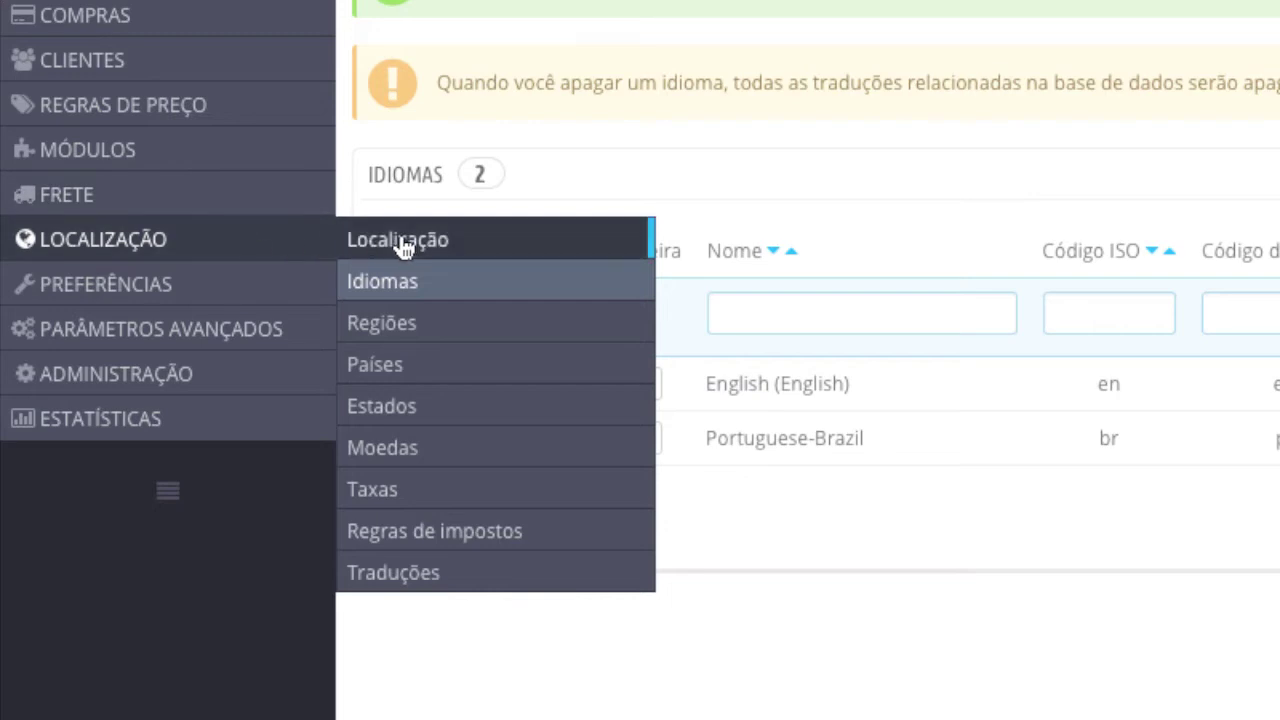
{"action": "left_click", "coordinate": [405, 243]}
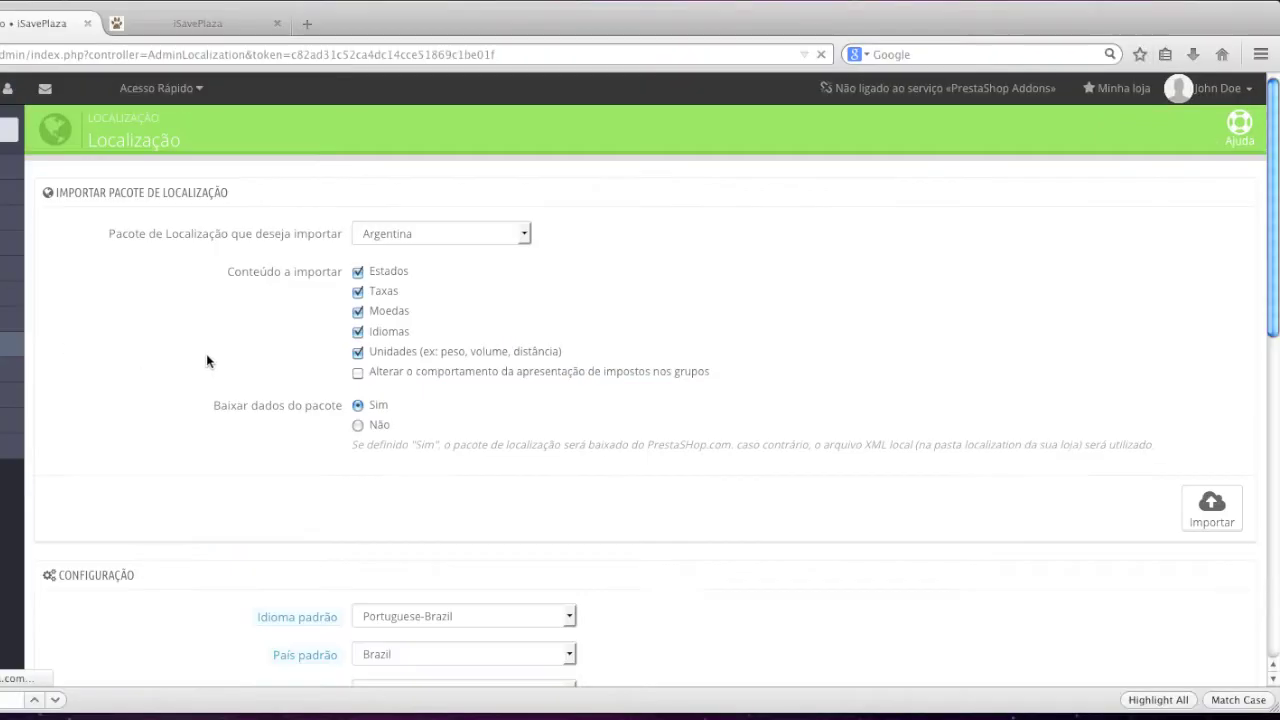
{"action": "scroll", "coordinate": [240, 360], "scroll_direction": "down", "scroll_amount": 5}
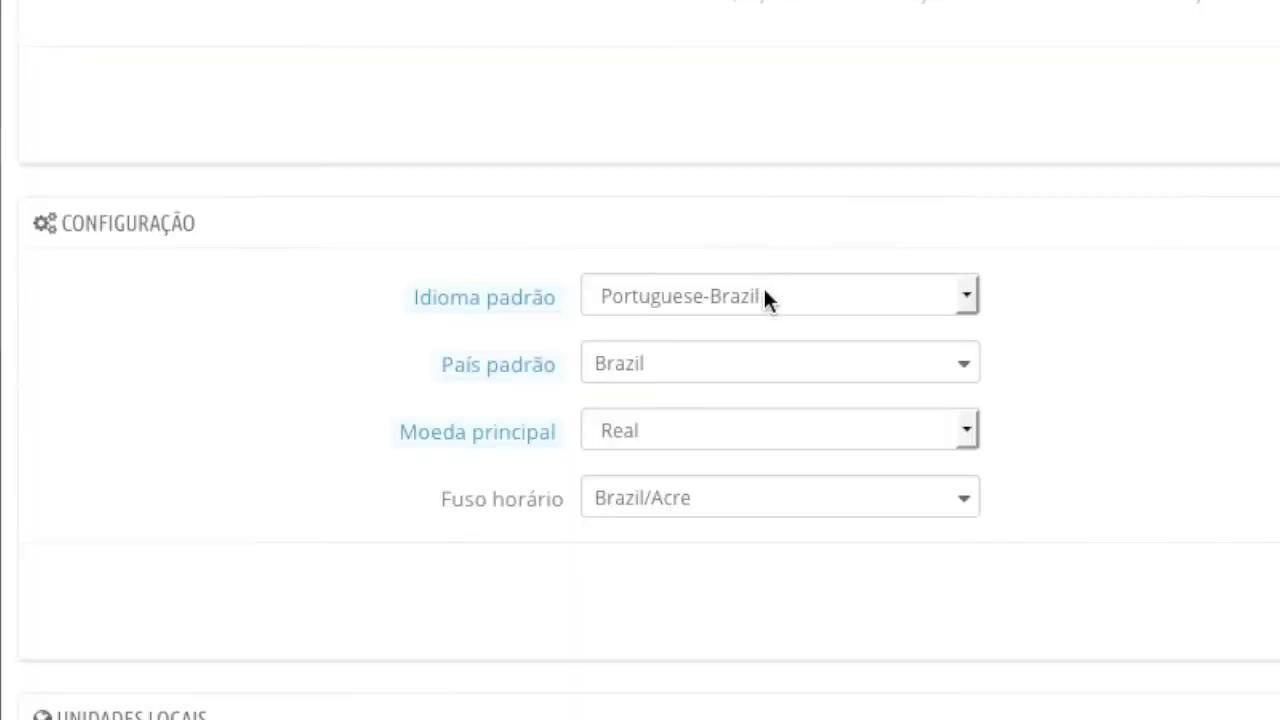
{"action": "left_click", "coordinate": [456, 429]}
{"action": "left_click", "coordinate": [451, 449]}
{"action": "left_click", "coordinate": [736, 374]}
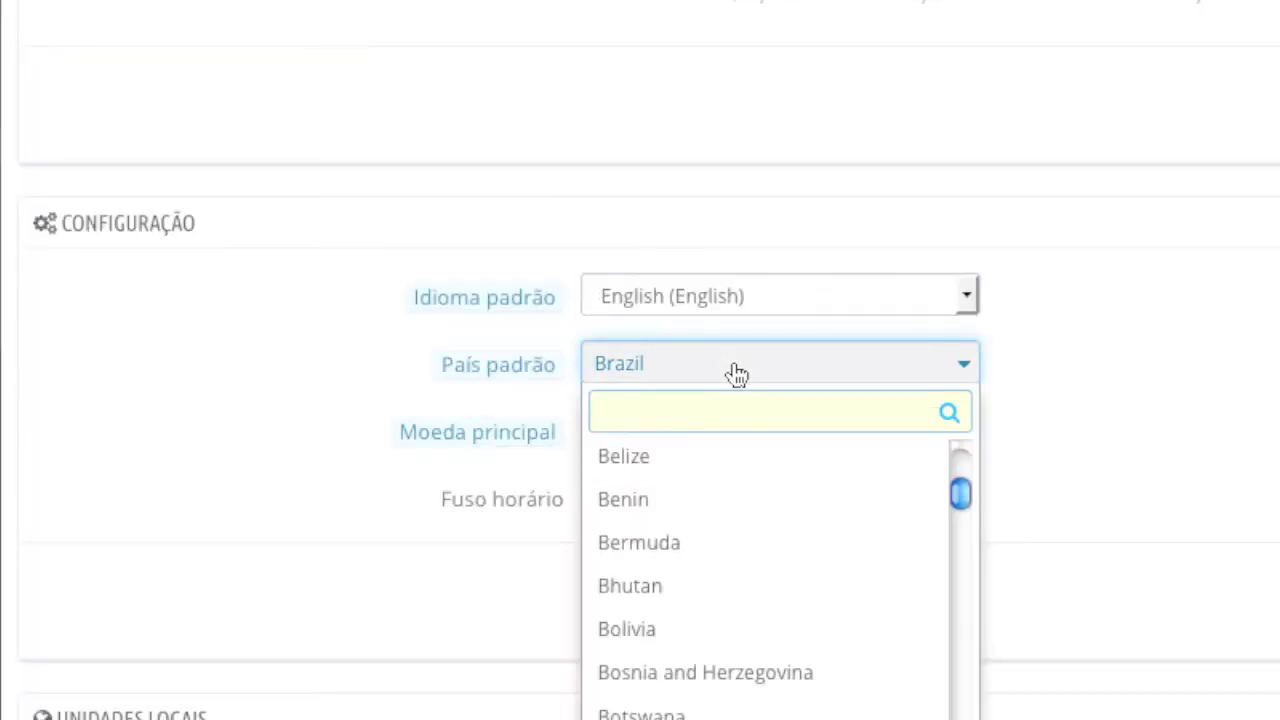
{"action": "type", "text": "un"}
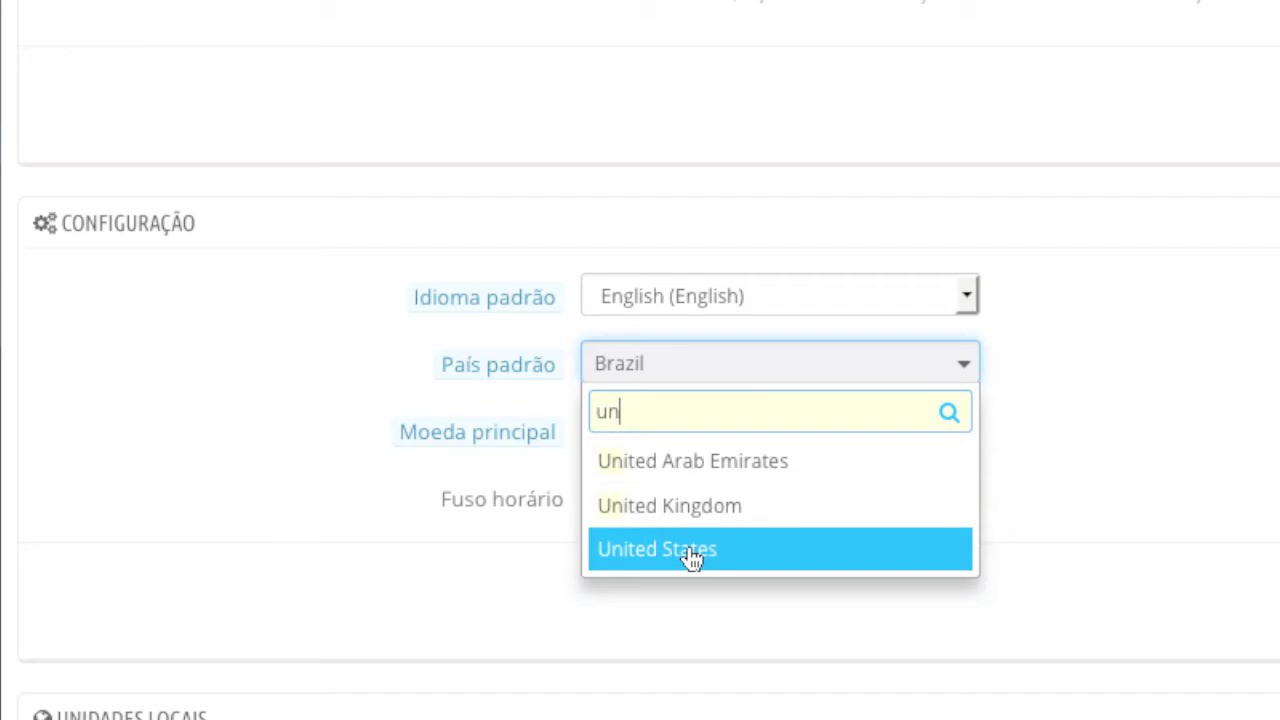
{"action": "left_click", "coordinate": [693, 558]}
- Set the main currency to Dollar and time zone to US/Eastern, then save
{"action": "left_click", "coordinate": [721, 416]}
{"action": "left_click", "coordinate": [686, 482]}
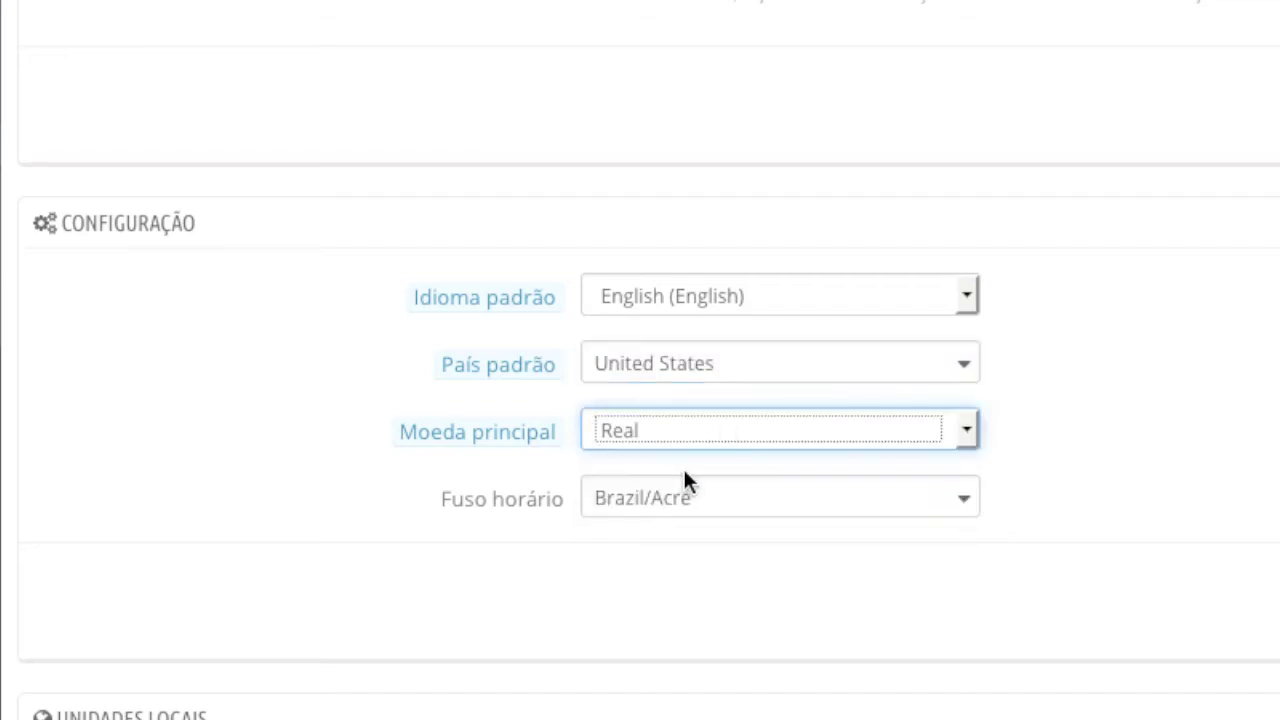
{"action": "key", "text": "Up"}
{"action": "left_click", "coordinate": [1186, 380]}
{"action": "left_click", "coordinate": [780, 497]}
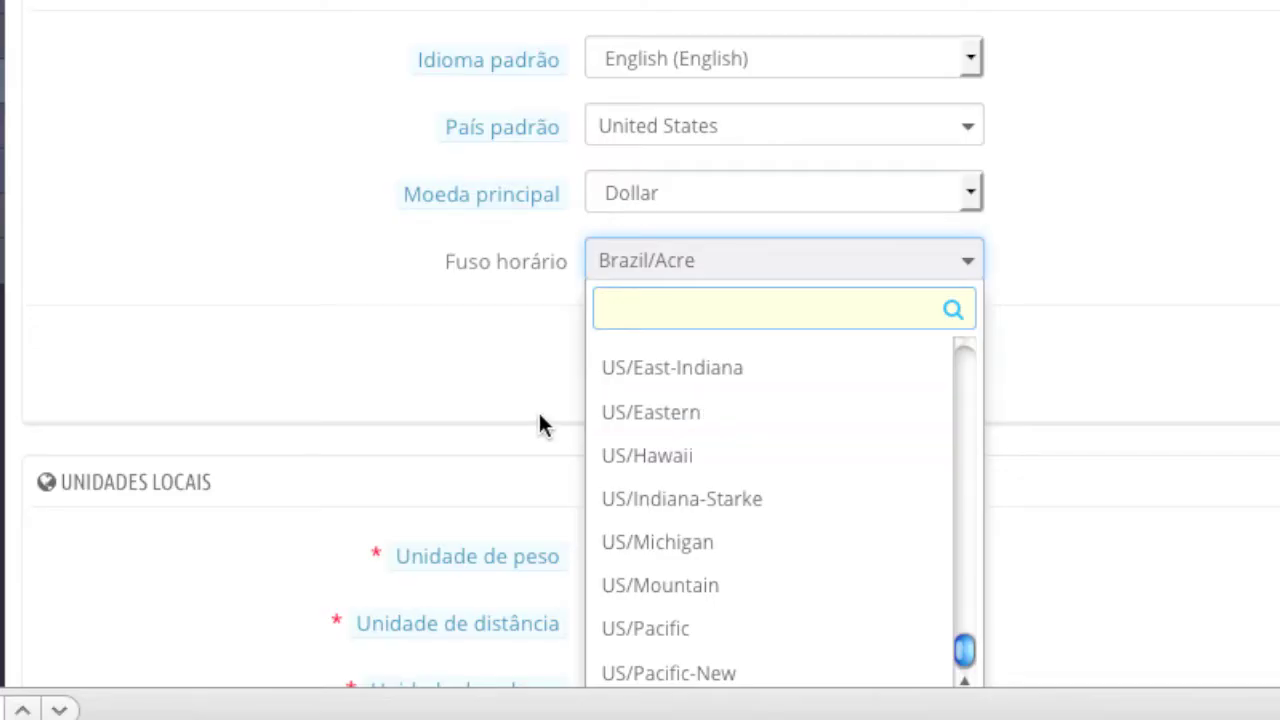
{"action": "left_click", "coordinate": [652, 412]}
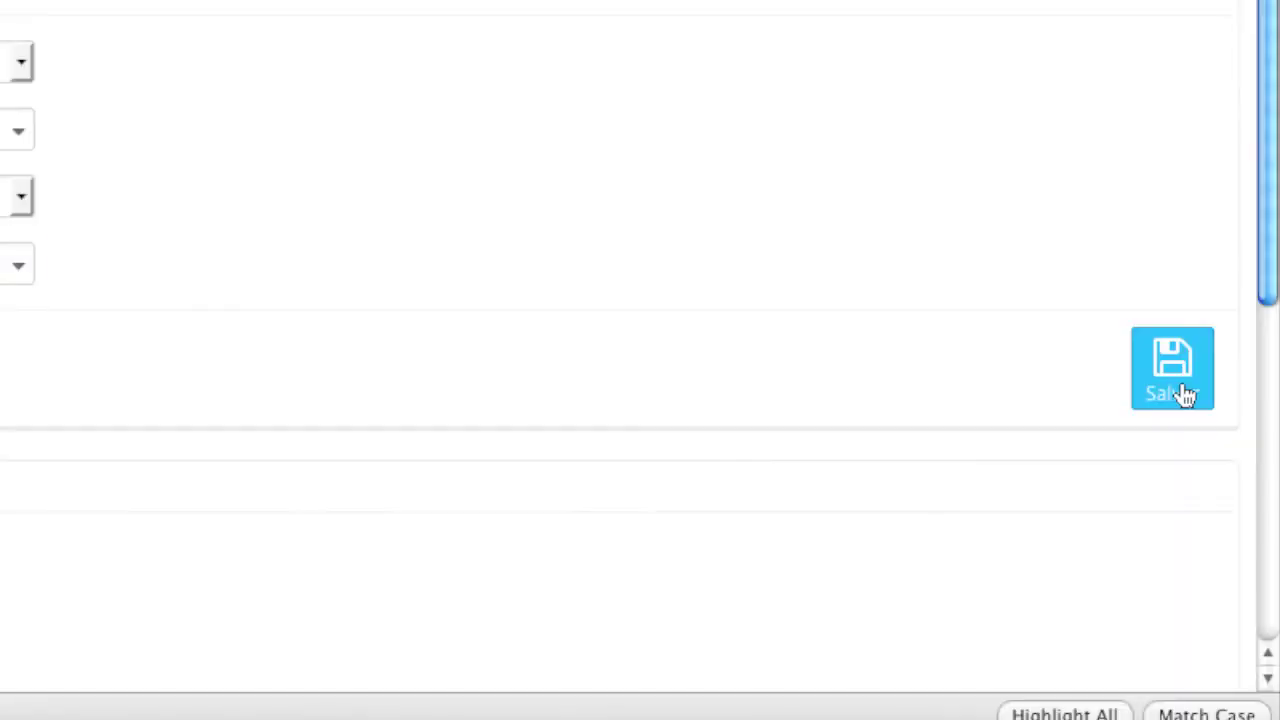
{"action": "left_click", "coordinate": [1186, 395]}
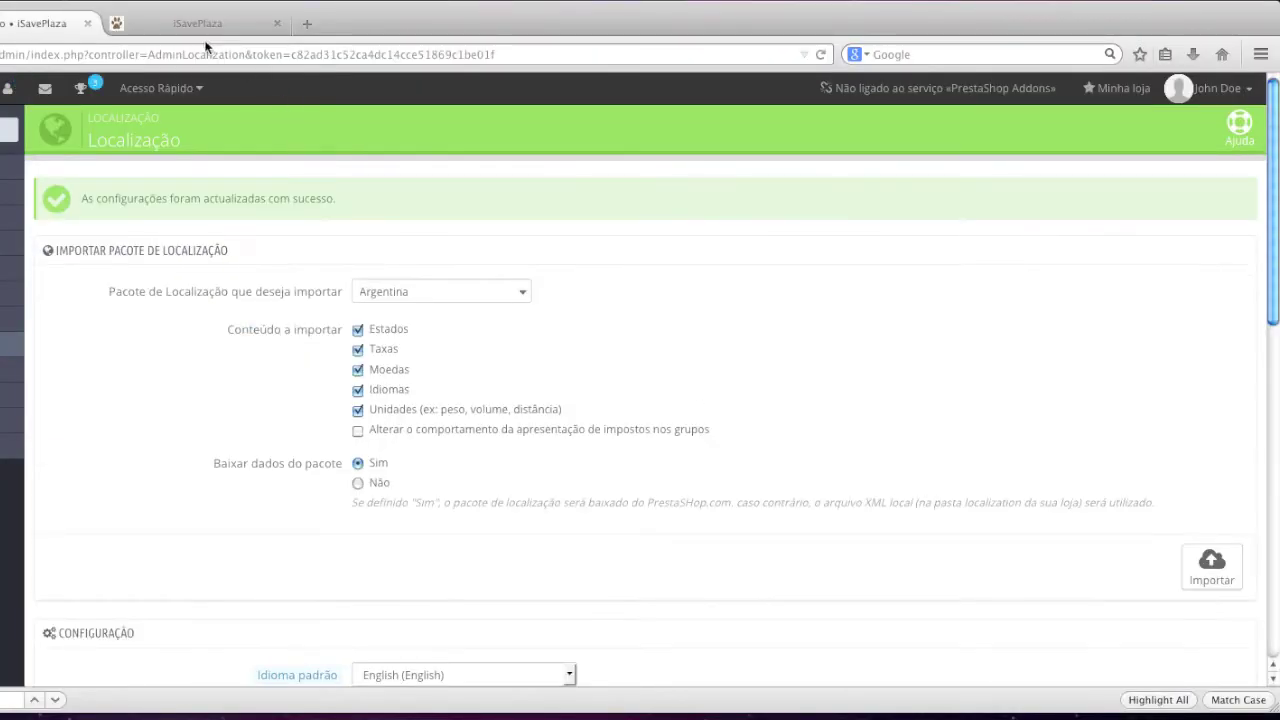
- Switch the storefront to English and browse the homepage
{"action": "left_click", "coordinate": [212, 28]}
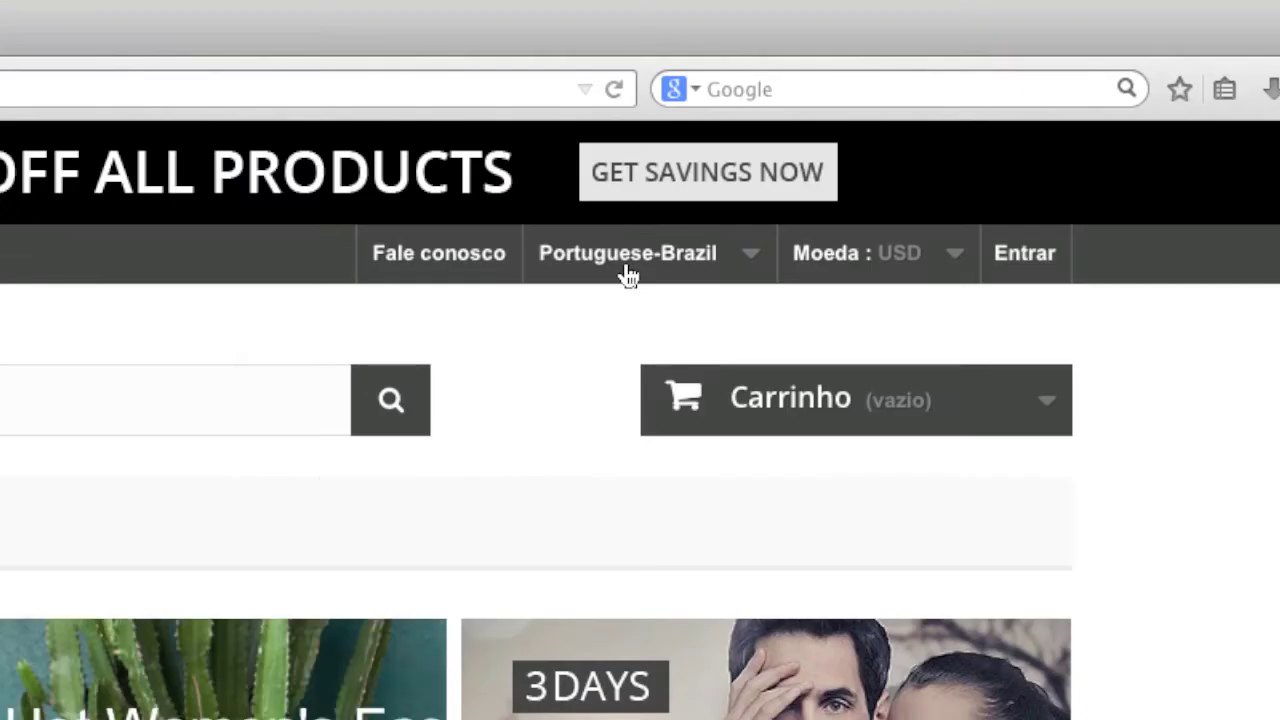
{"action": "left_click", "coordinate": [917, 162]}
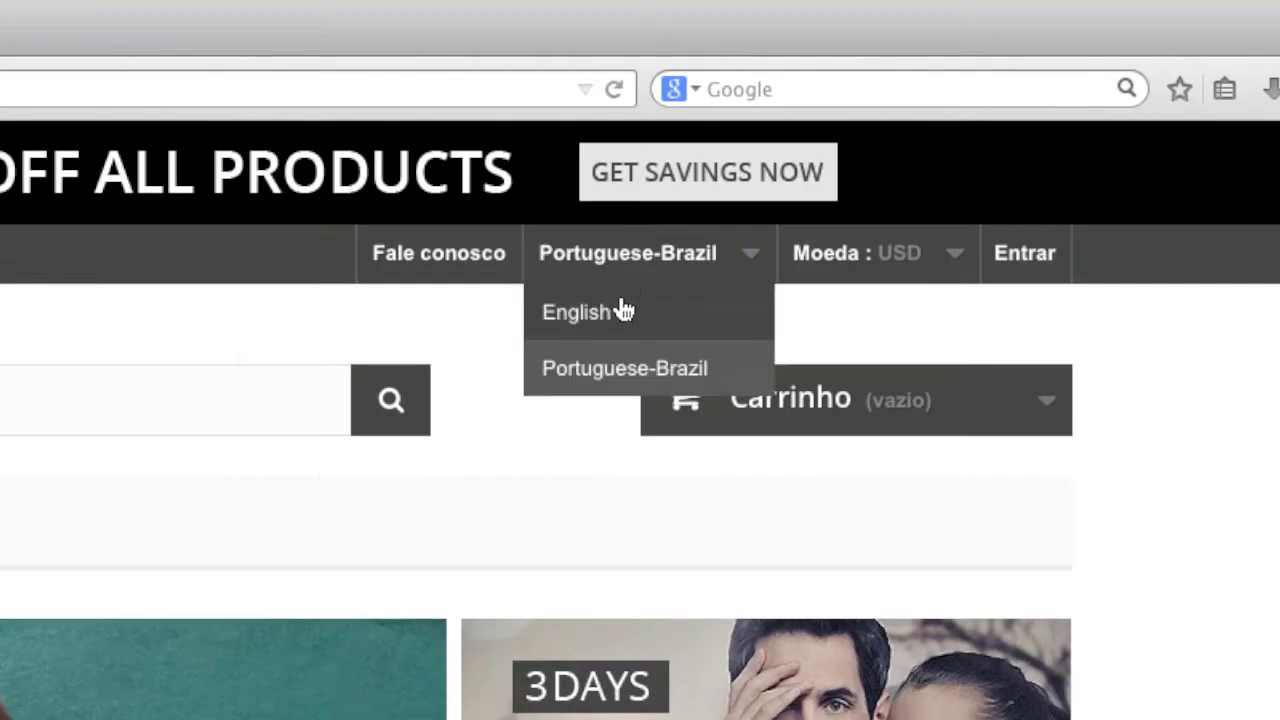
{"action": "left_click", "coordinate": [621, 314]}
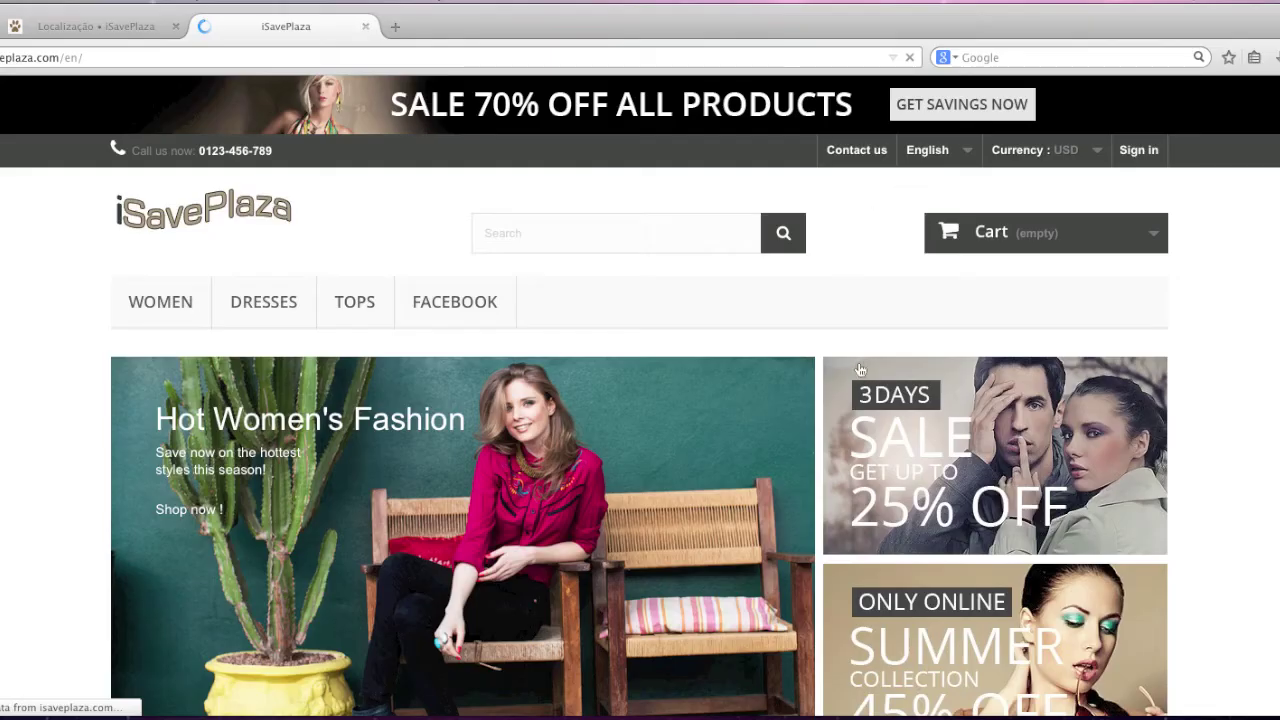
{"action": "scroll", "coordinate": [860, 370], "scroll_direction": "down", "scroll_amount": 5}
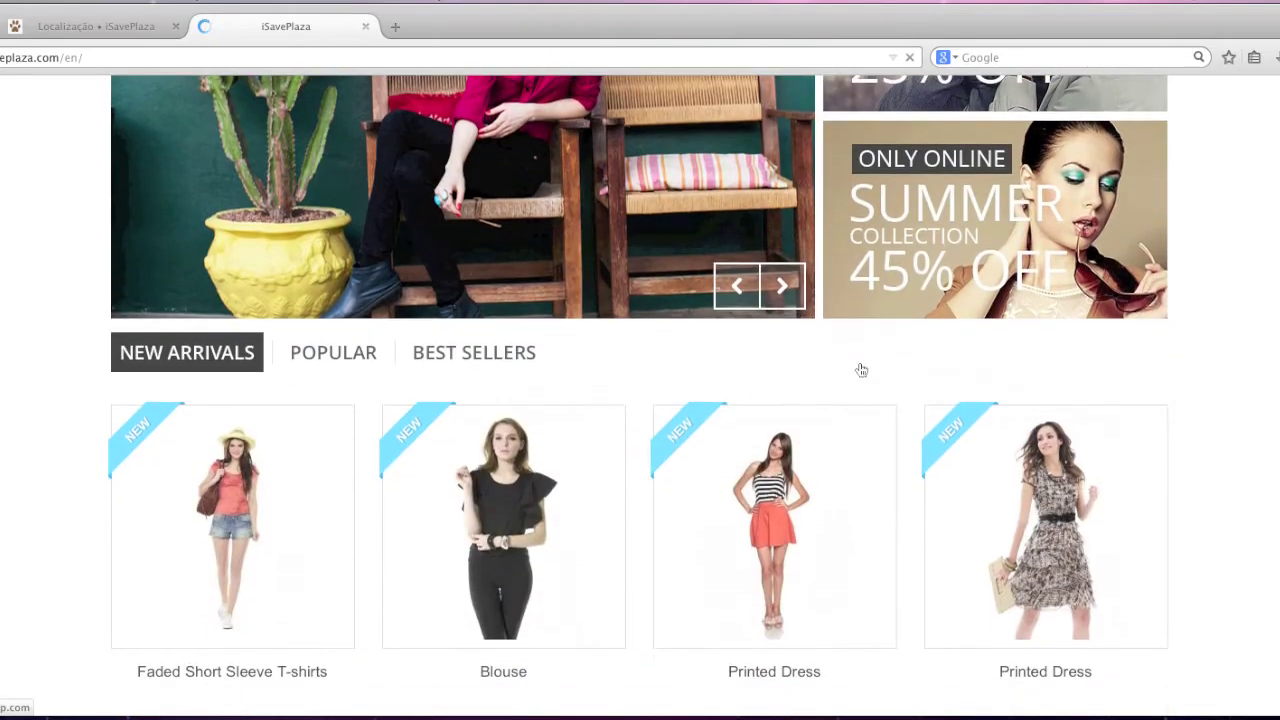
{"action": "scroll", "coordinate": [861, 370], "scroll_direction": "up", "scroll_amount": 5}
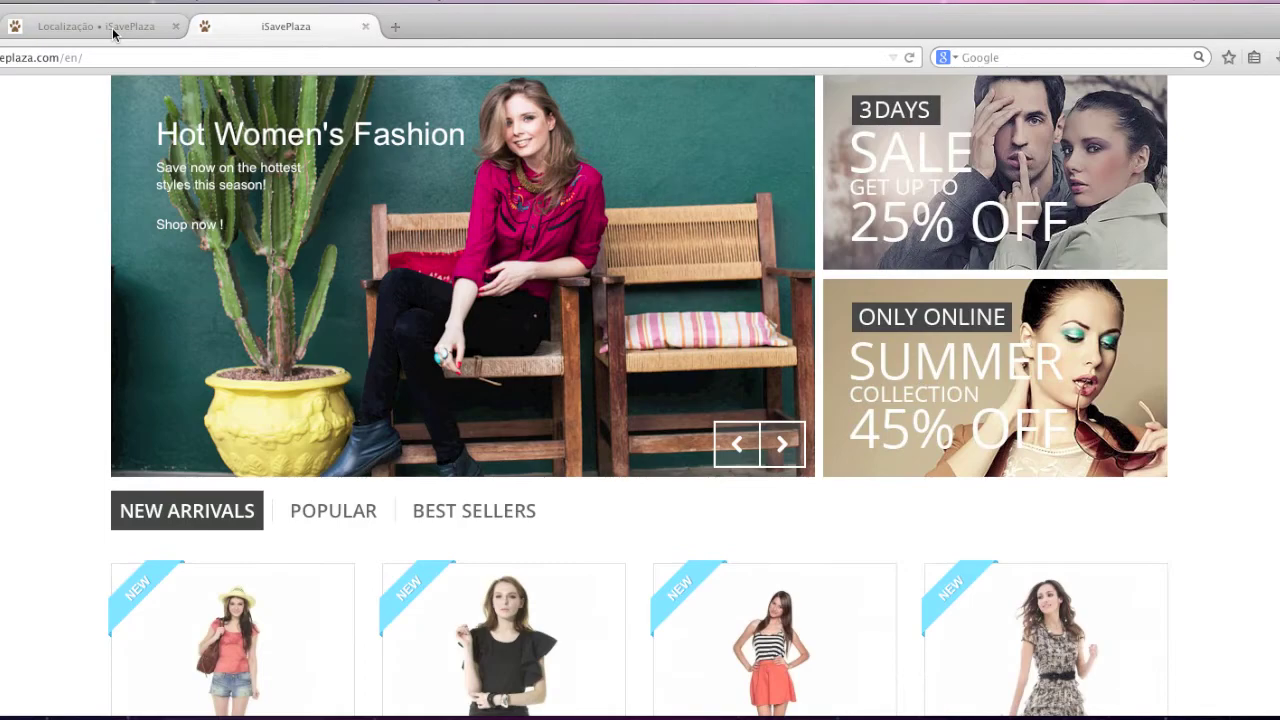
{"action": "left_click", "coordinate": [113, 28]}
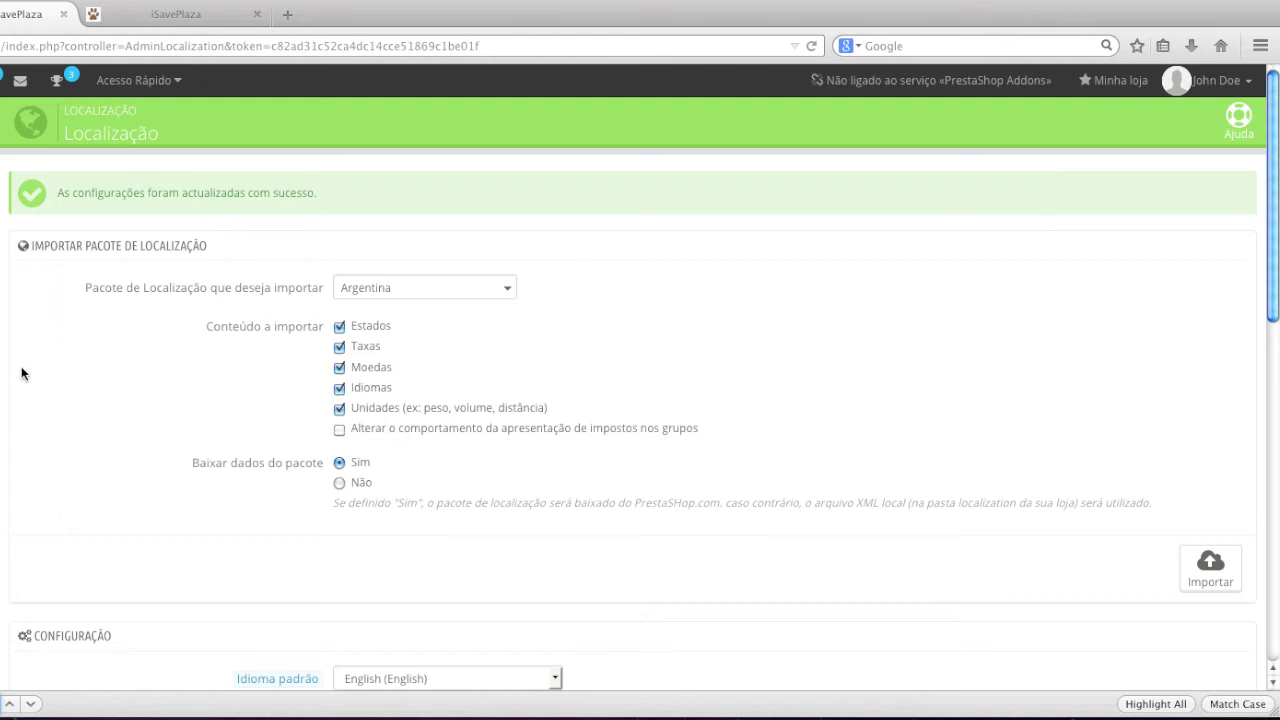
{"action": "left_click", "coordinate": [175, 14]}
{"action": "scroll", "coordinate": [686, 270], "scroll_direction": "up", "scroll_amount": 2}
{"action": "scroll", "coordinate": [686, 270], "scroll_direction": "up", "scroll_amount": 3}
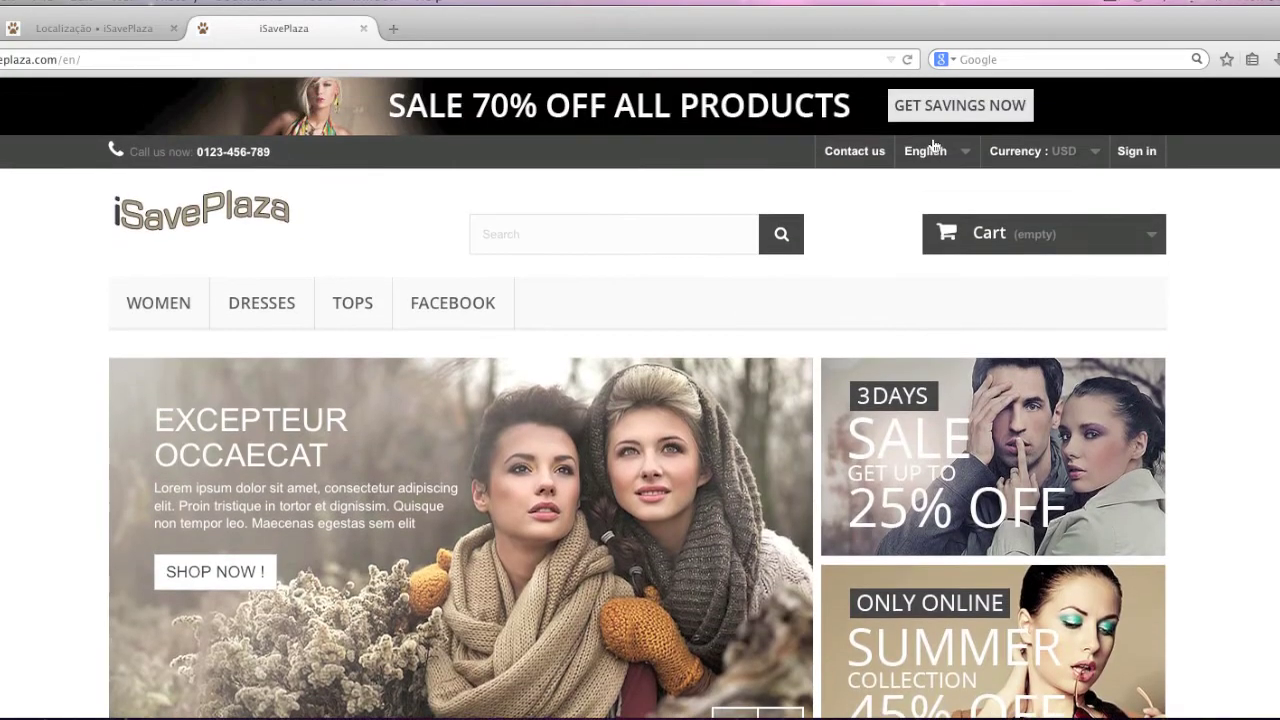
{"action": "left_click", "coordinate": [125, 28]}
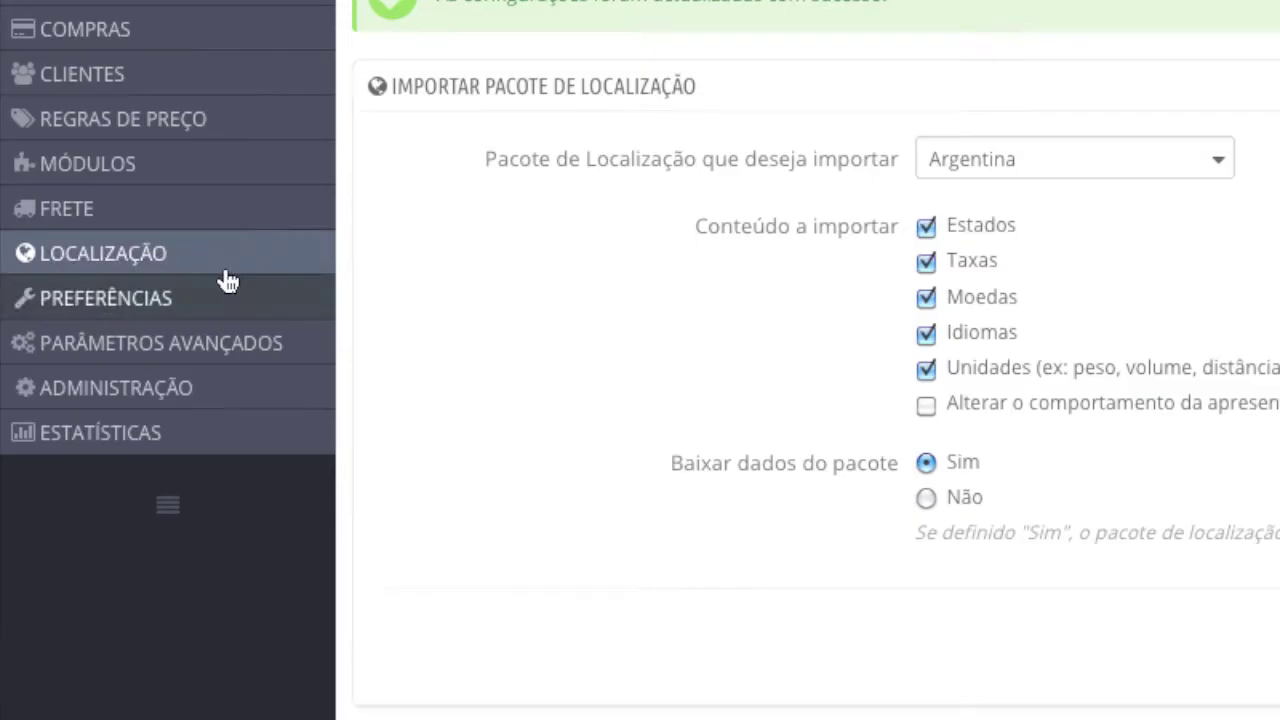
- Disable Portuguese-Brazil and load the storefront without its language prefix
{"action": "mouse_move", "coordinate": [124, 354]}
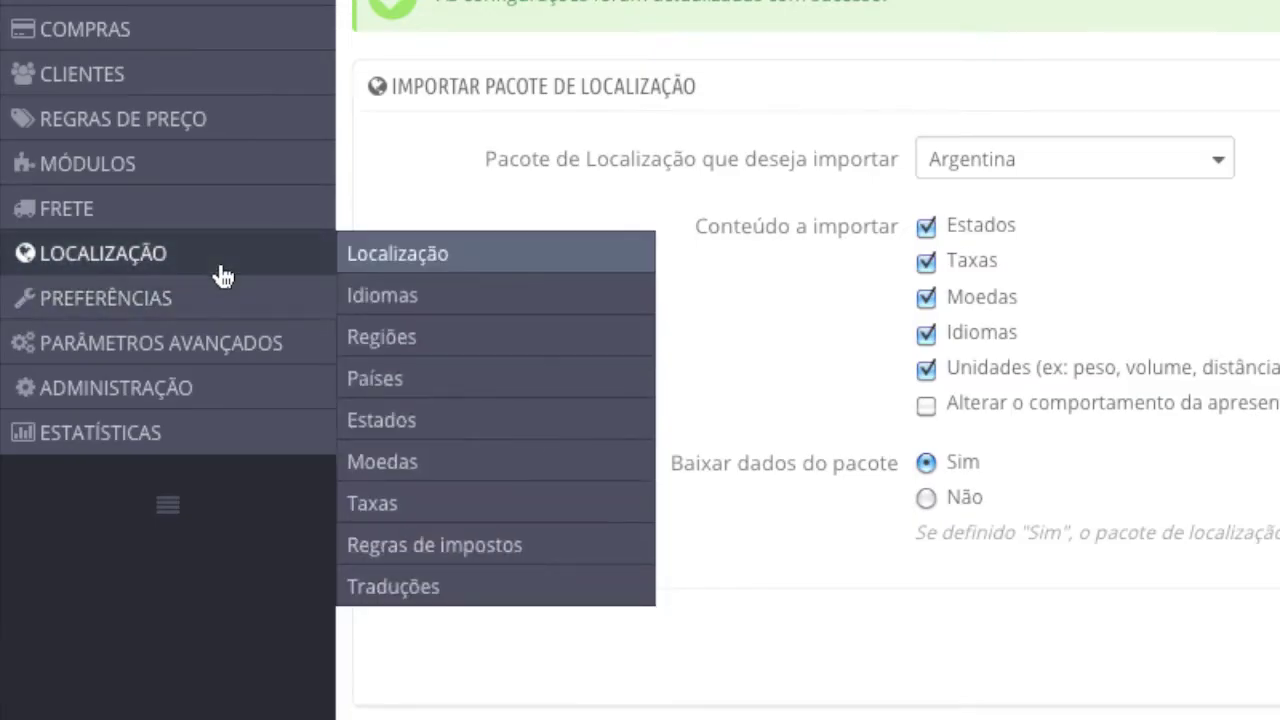
{"action": "left_click", "coordinate": [456, 302]}
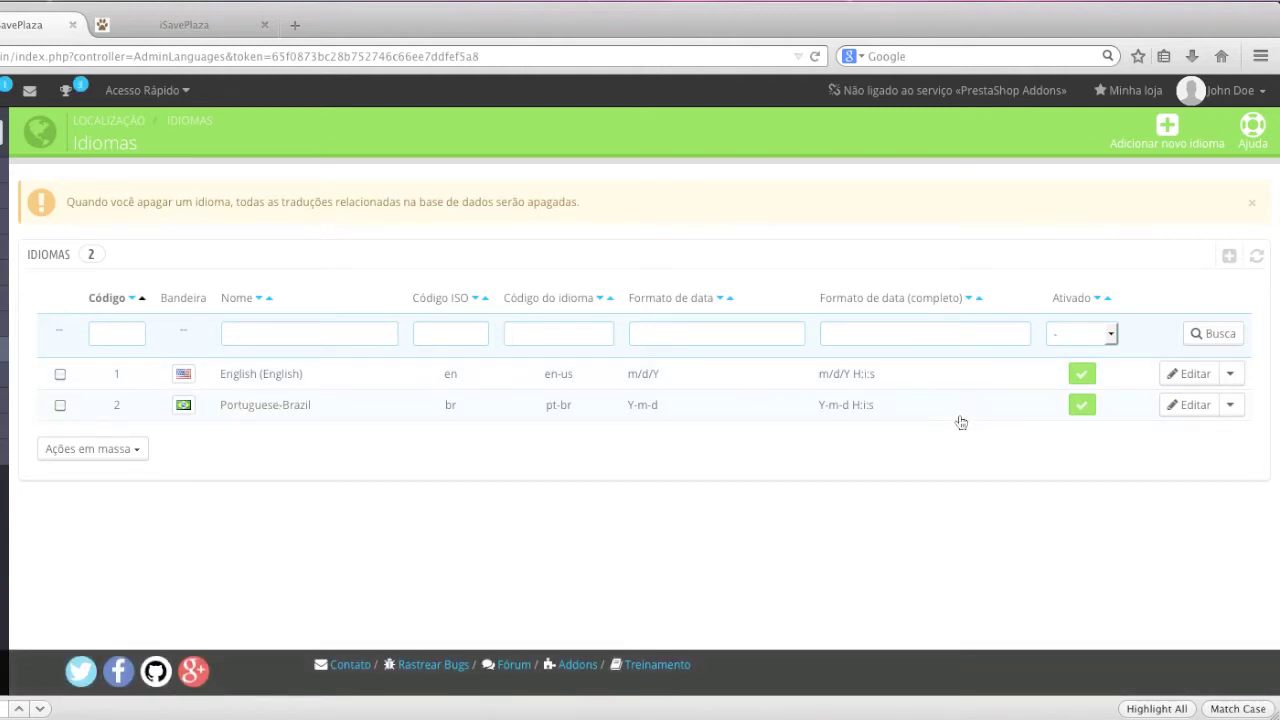
{"action": "left_click", "coordinate": [1082, 406]}
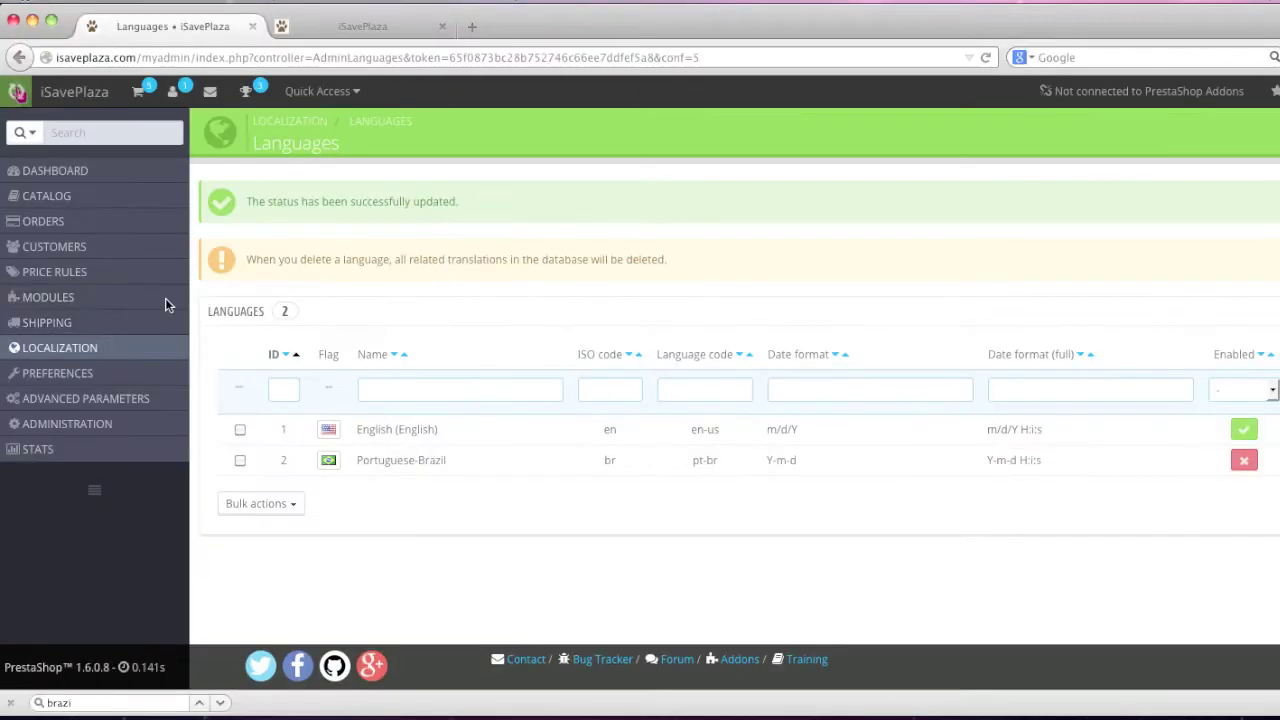
{"action": "mouse_move", "coordinate": [127, 372]}
{"action": "left_click", "coordinate": [385, 27]}
{"action": "left_click", "coordinate": [197, 65]}
{"action": "left_click_drag", "start_coordinate": [119, 62], "coordinate": [70, 56]}
{"action": "key", "text": "BackSpace"}
{"action": "key", "text": "Return"}
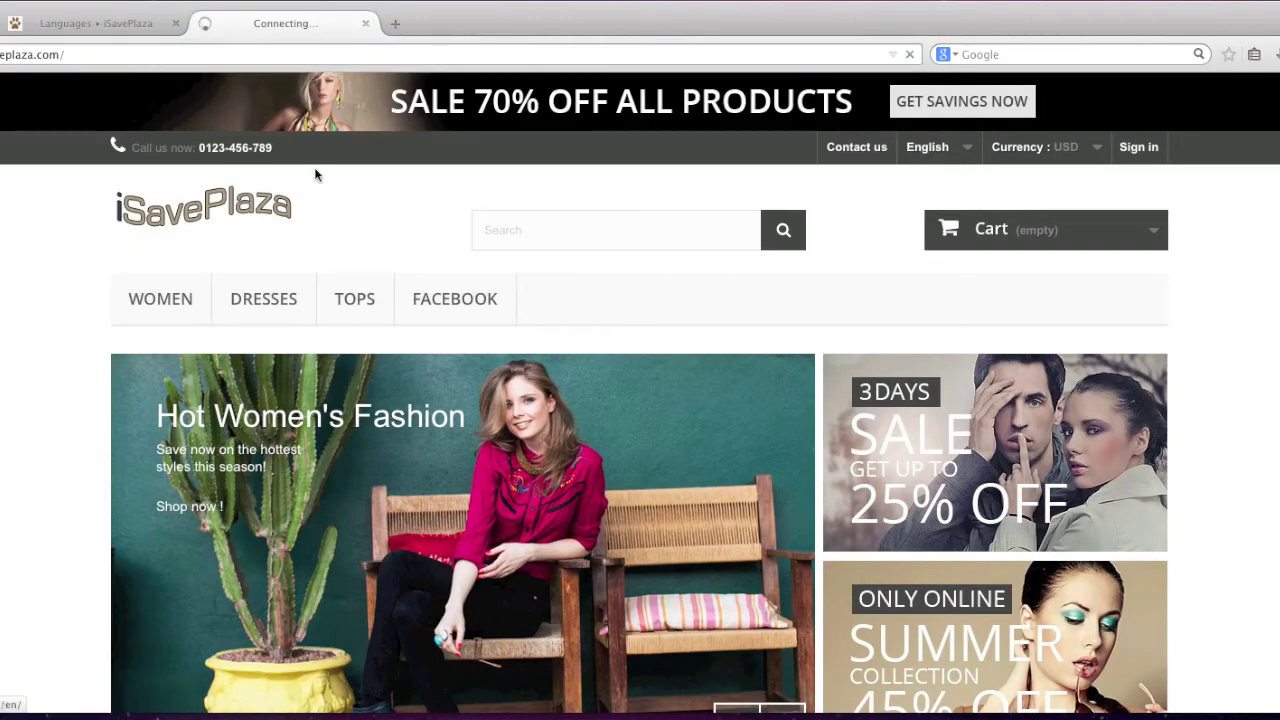
{"action": "scroll", "coordinate": [346, 194], "scroll_direction": "down", "scroll_amount": 5}
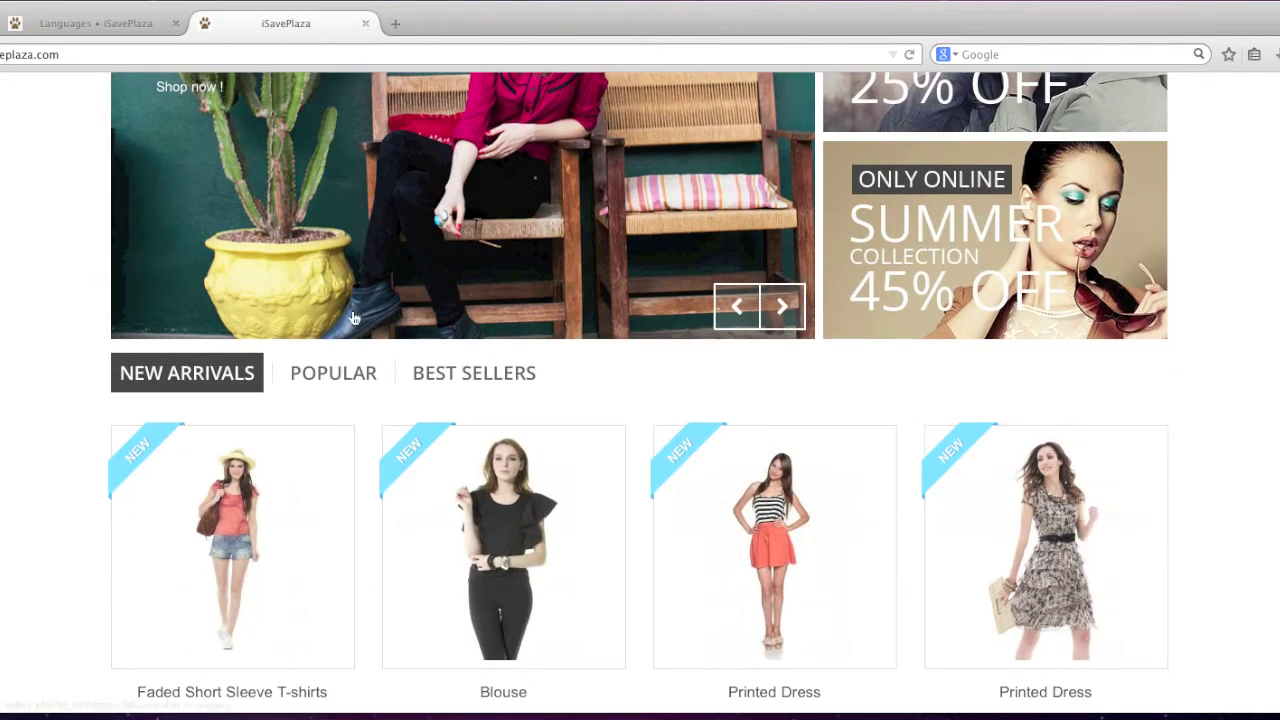
- Re-enable Portuguese-Brazil and reload the storefront to see the language change
{"action": "left_click", "coordinate": [108, 22]}
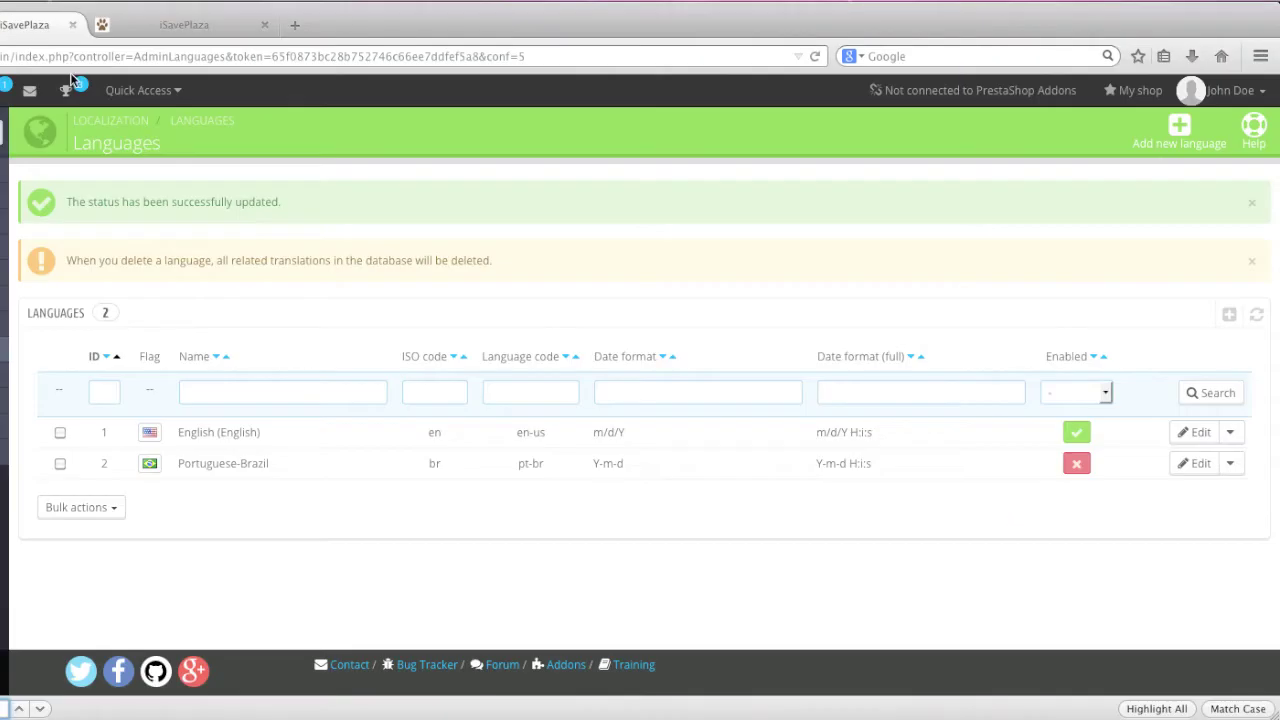
{"action": "left_click", "coordinate": [1073, 464]}
{"action": "left_click", "coordinate": [184, 24]}
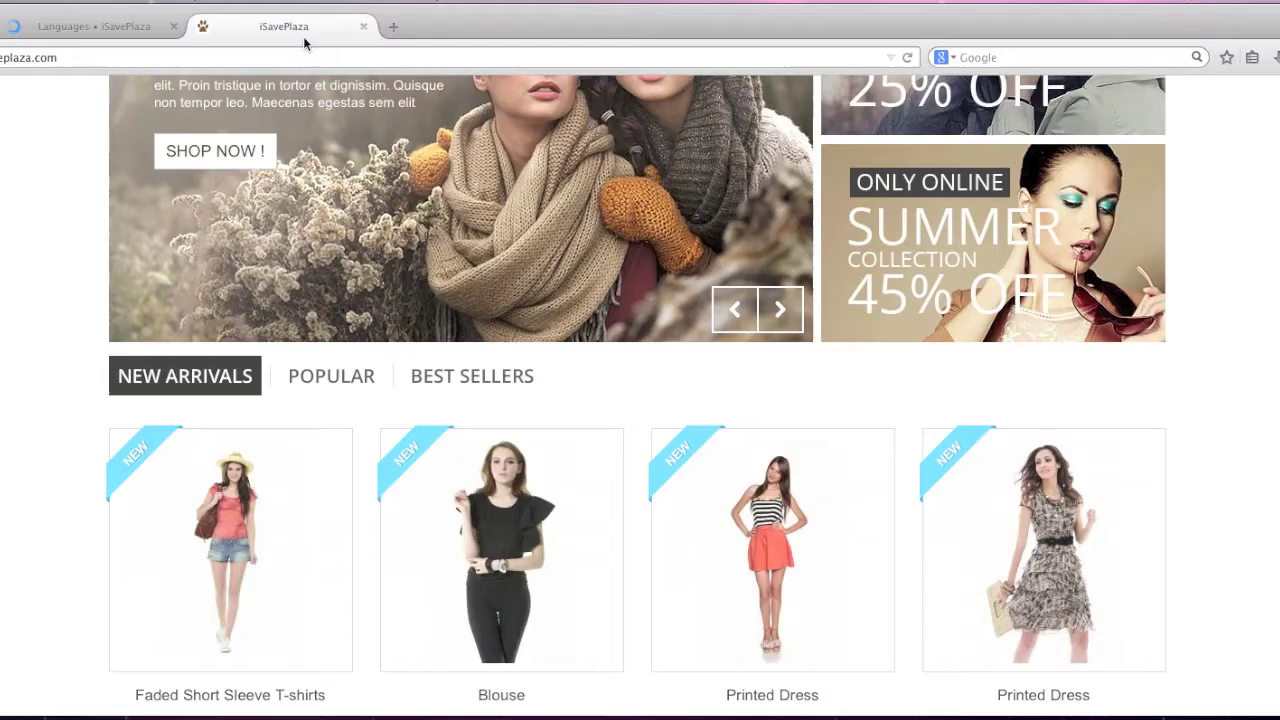
{"action": "scroll", "coordinate": [535, 280], "scroll_direction": "up", "scroll_amount": 3}
{"action": "scroll", "coordinate": [535, 280], "scroll_direction": "up", "scroll_amount": 3}
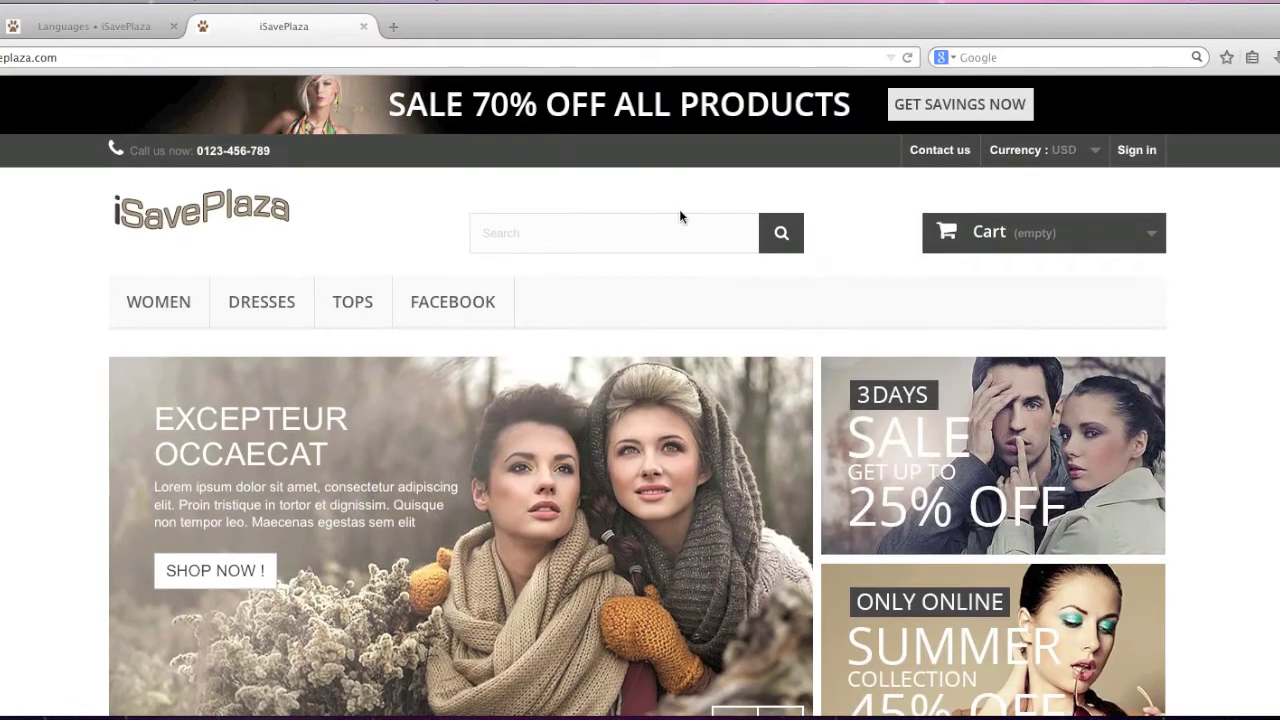
{"action": "left_click", "coordinate": [906, 57]}
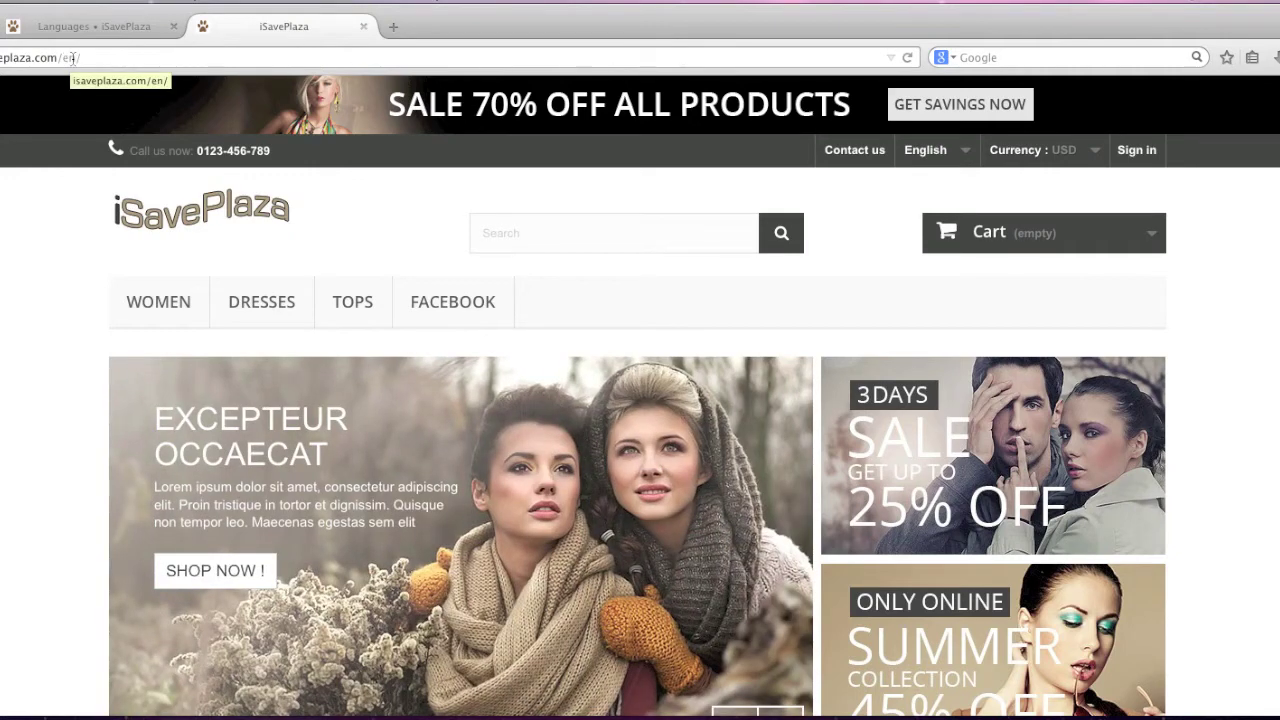
{"action": "left_click", "coordinate": [118, 27]}
{"action": "mouse_move", "coordinate": [143, 349]}
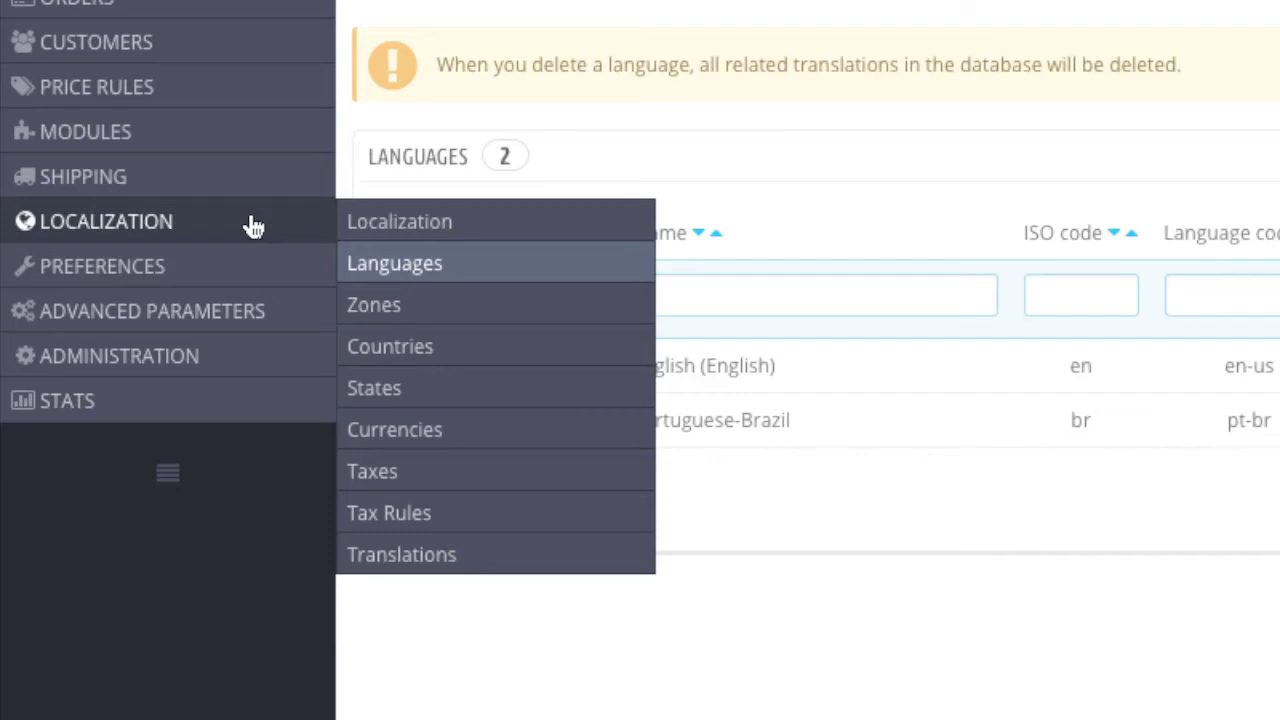
- Open the shipping Zones list and start a new zone form
{"action": "left_click", "coordinate": [420, 300]}
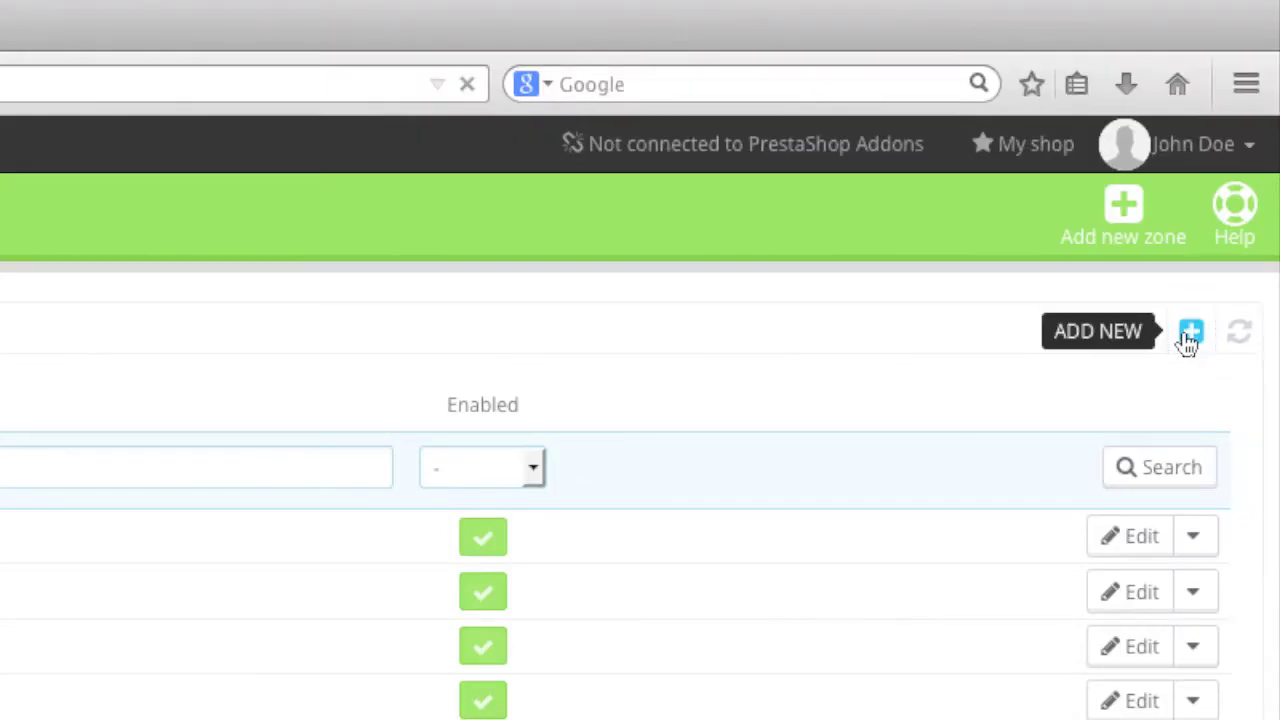
{"action": "left_click", "coordinate": [1190, 335]}
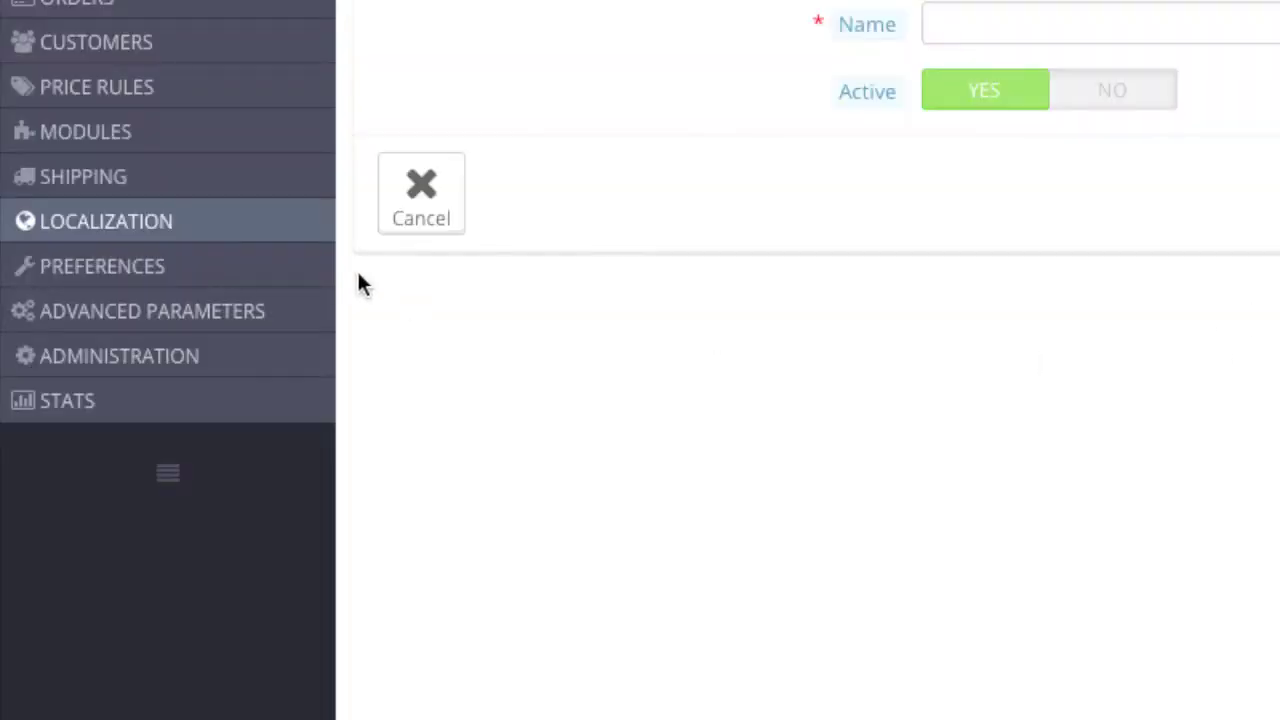
{"action": "mouse_move", "coordinate": [258, 236]}
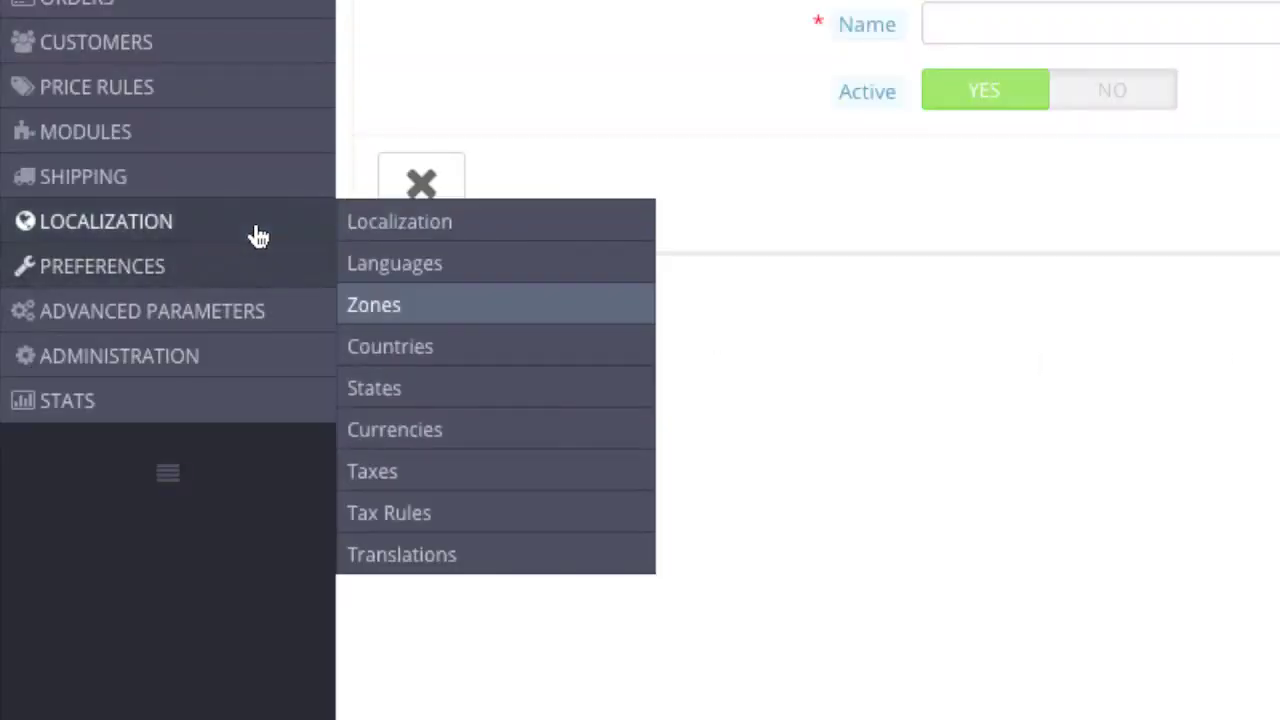
{"action": "left_click", "coordinate": [410, 346]}
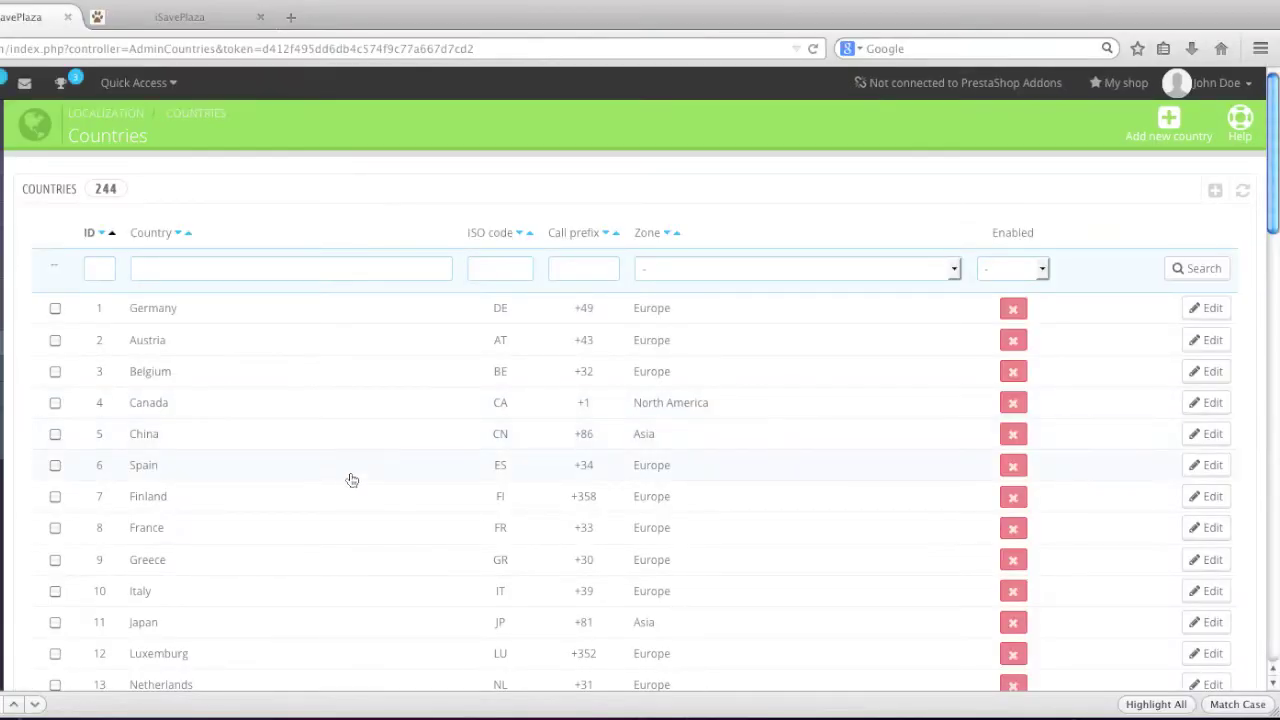
- Filter Countries to enabled ones, showing only United States and Brazil, then reset the filter
{"action": "scroll", "coordinate": [357, 483], "scroll_direction": "down", "scroll_amount": 8}
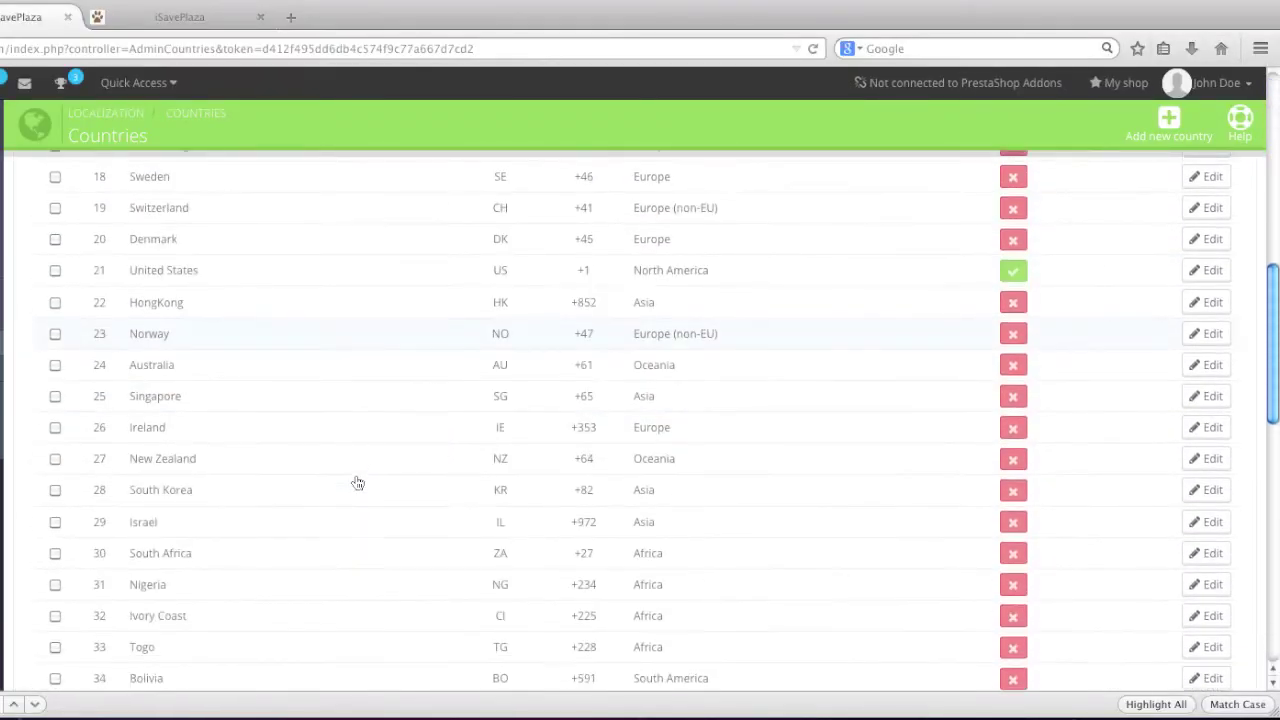
{"action": "scroll", "coordinate": [357, 483], "scroll_direction": "up", "scroll_amount": 1}
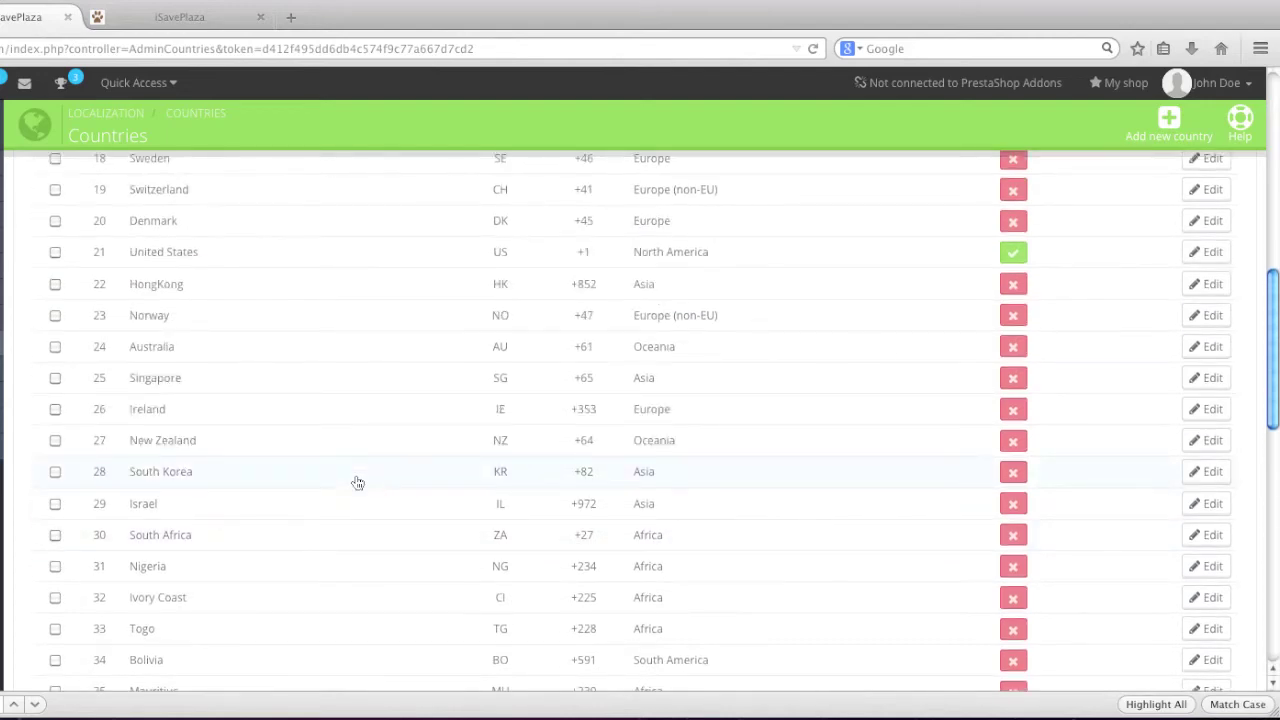
{"action": "scroll", "coordinate": [357, 483], "scroll_direction": "up", "scroll_amount": 10}
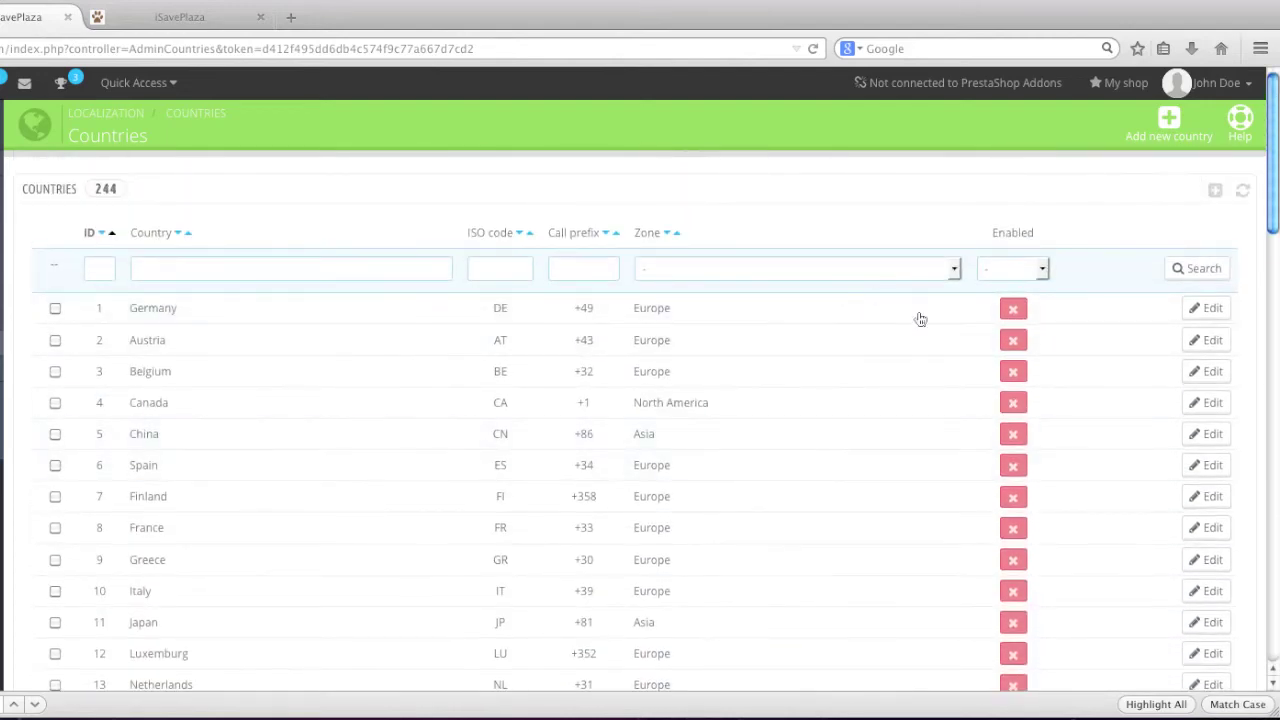
{"action": "left_click", "coordinate": [1043, 269]}
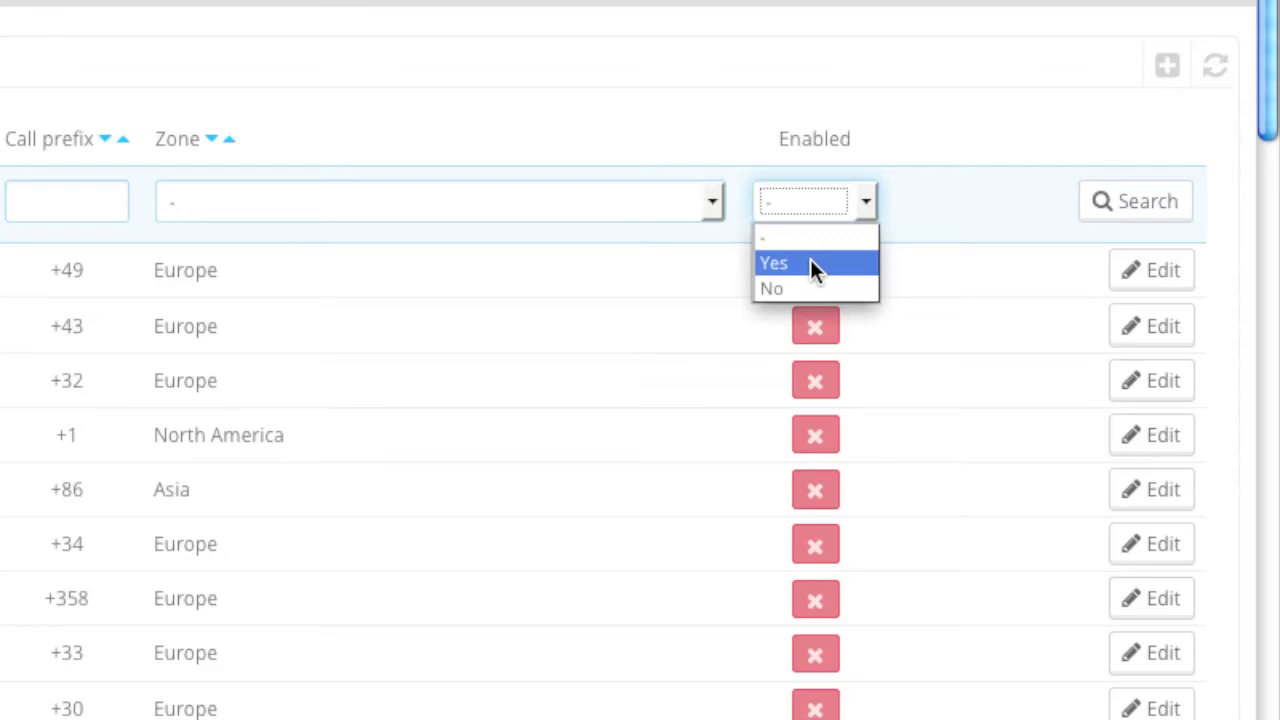
{"action": "left_click", "coordinate": [810, 262]}
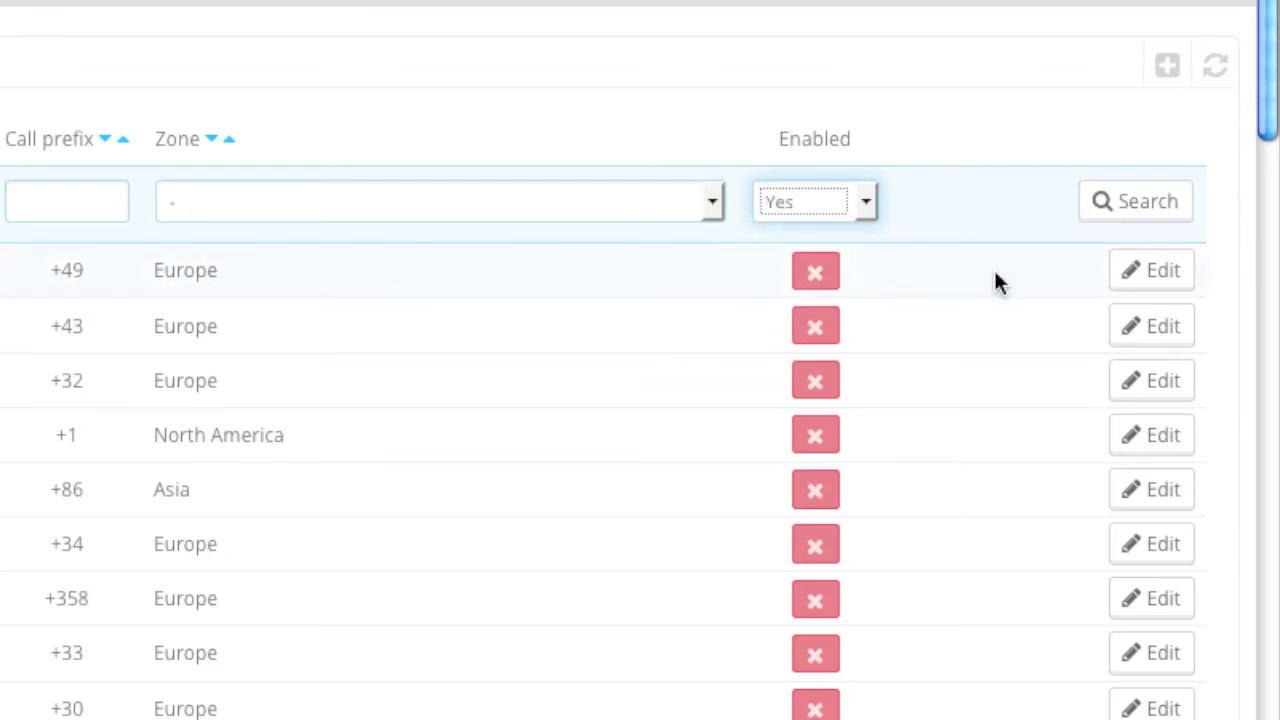
{"action": "left_click", "coordinate": [1136, 205]}
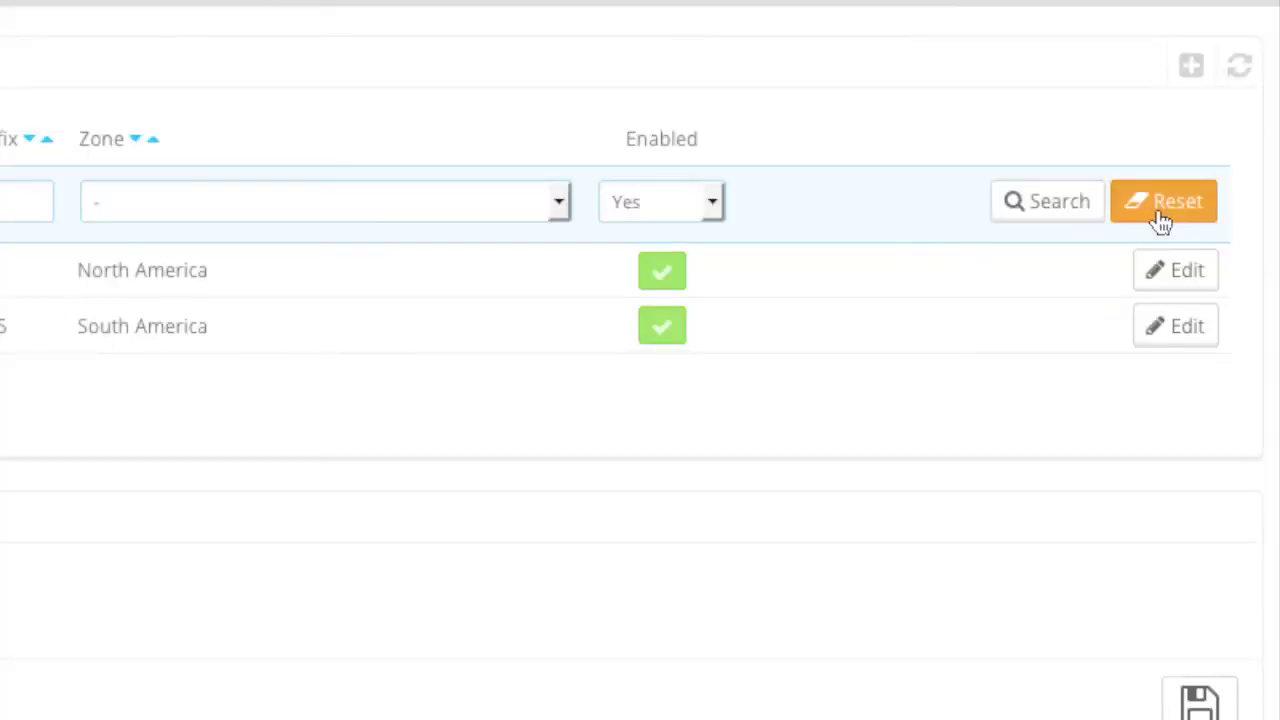
{"action": "left_click", "coordinate": [1160, 220]}
{"action": "scroll", "coordinate": [897, 331], "scroll_direction": "down", "scroll_amount": 2}
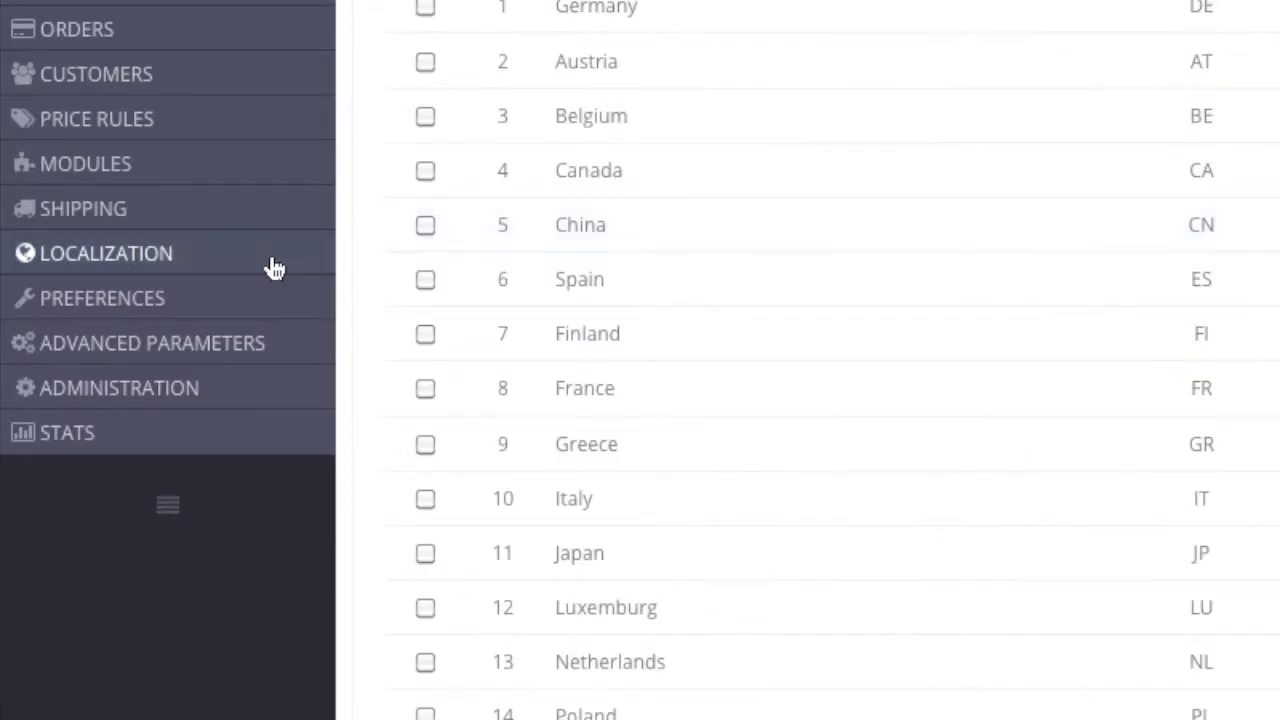
{"action": "mouse_move", "coordinate": [271, 266]}
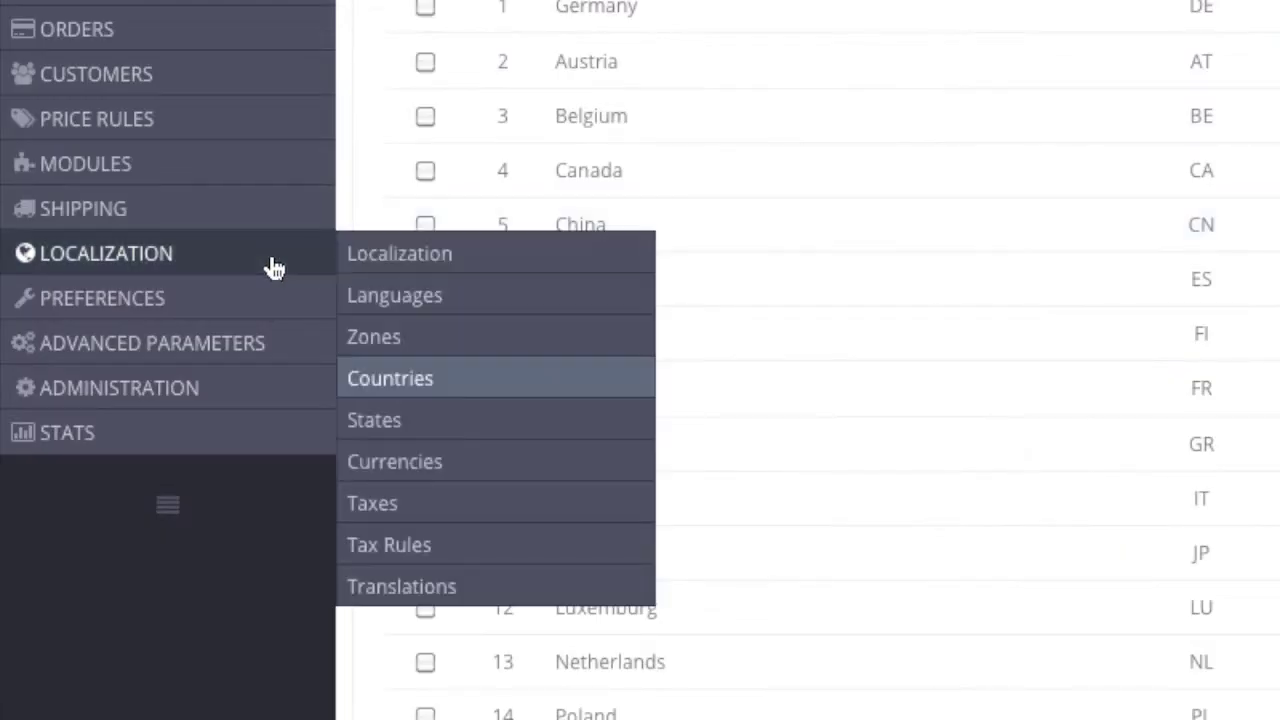
{"action": "left_click", "coordinate": [434, 432]}
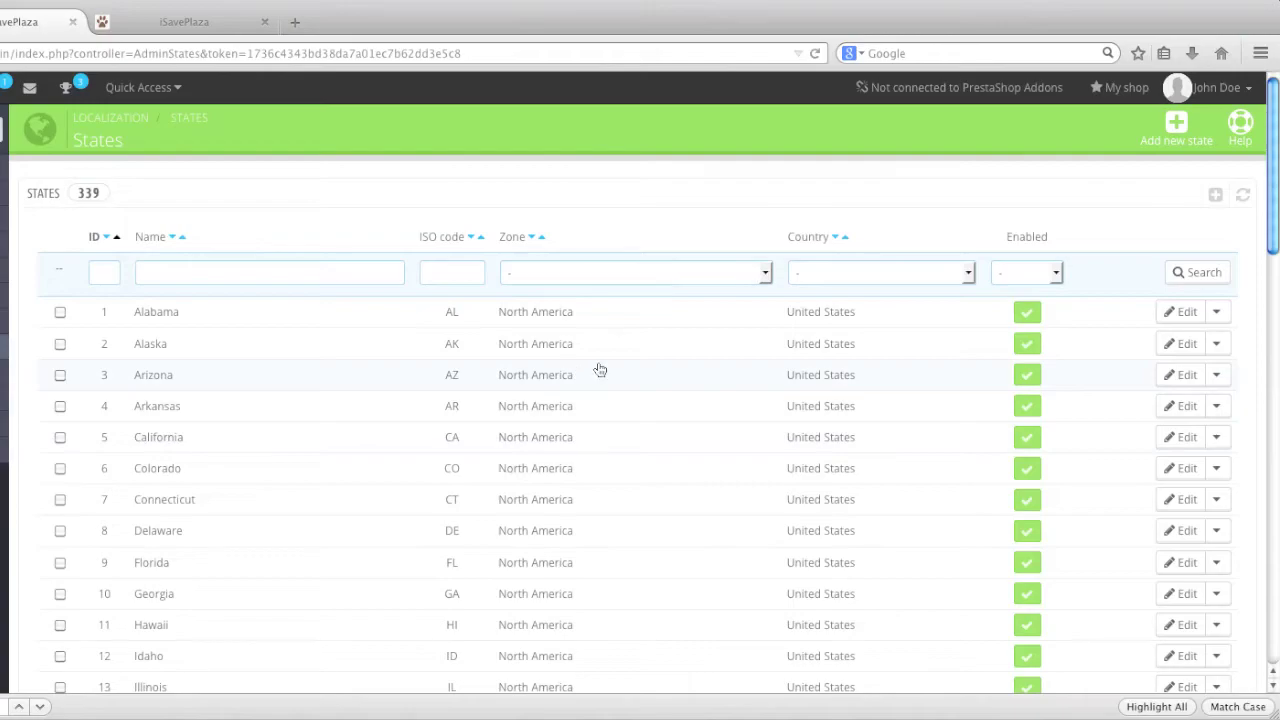
- Filter States by Brazil to review its 27 enabled states, then reset the filter
{"action": "left_click", "coordinate": [968, 272]}
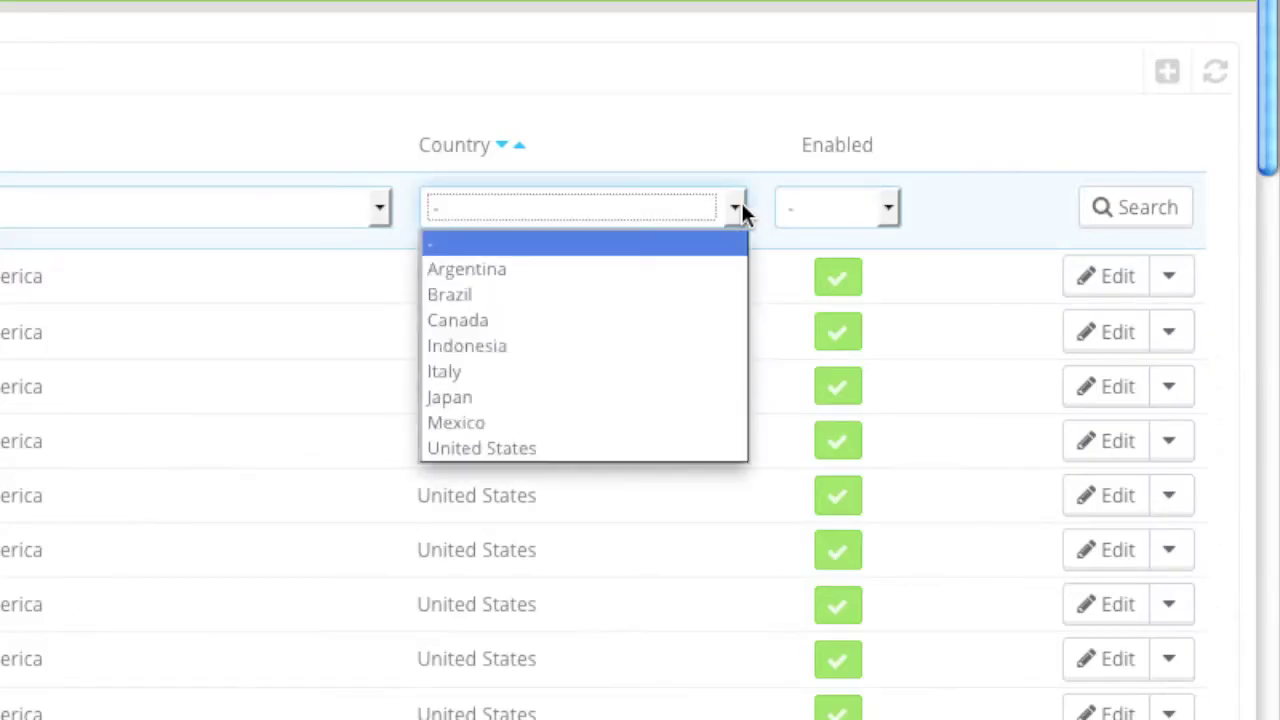
{"action": "left_click", "coordinate": [541, 296]}
{"action": "left_click", "coordinate": [1142, 207]}
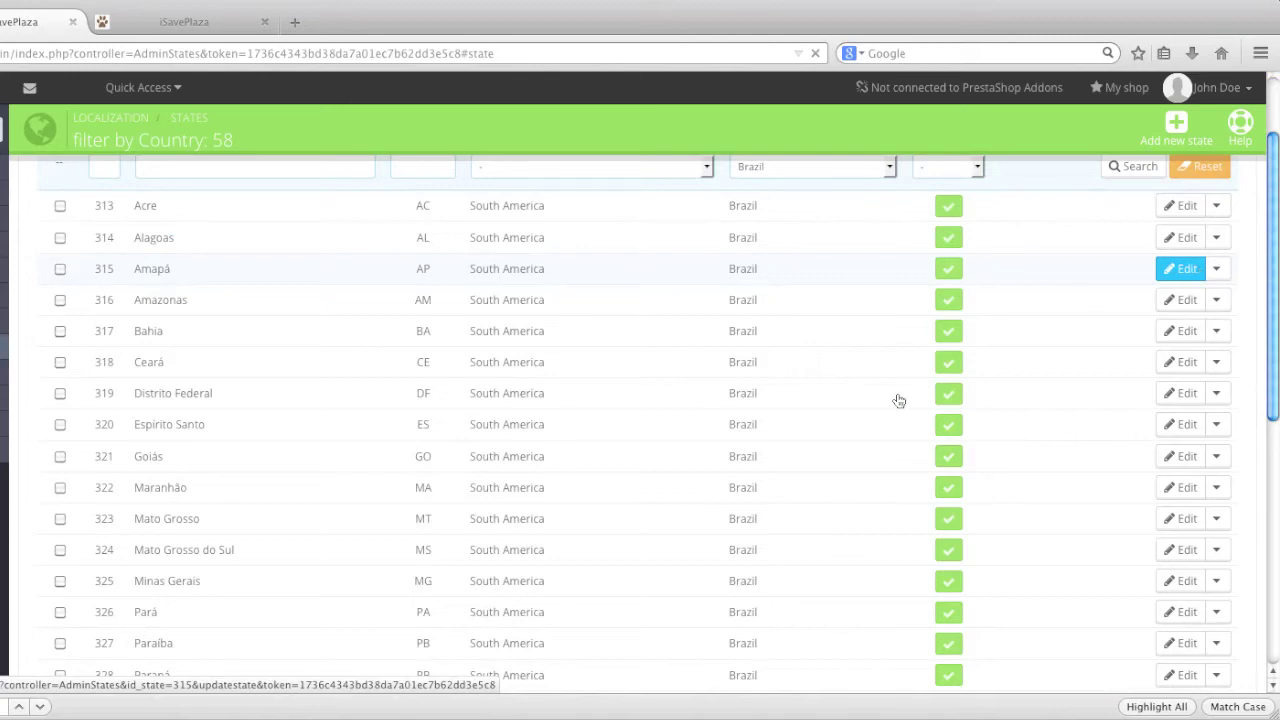
{"action": "scroll", "coordinate": [898, 400], "scroll_direction": "down", "scroll_amount": 5}
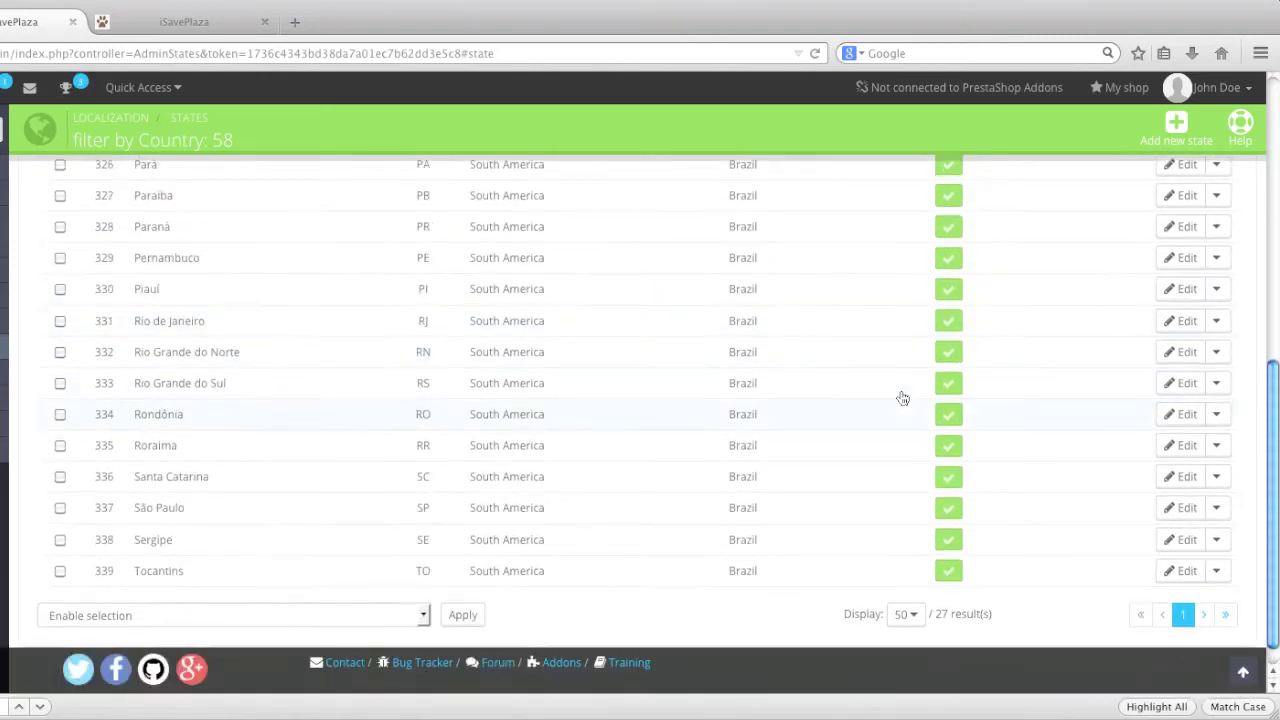
{"action": "scroll", "coordinate": [901, 399], "scroll_direction": "up", "scroll_amount": 5}
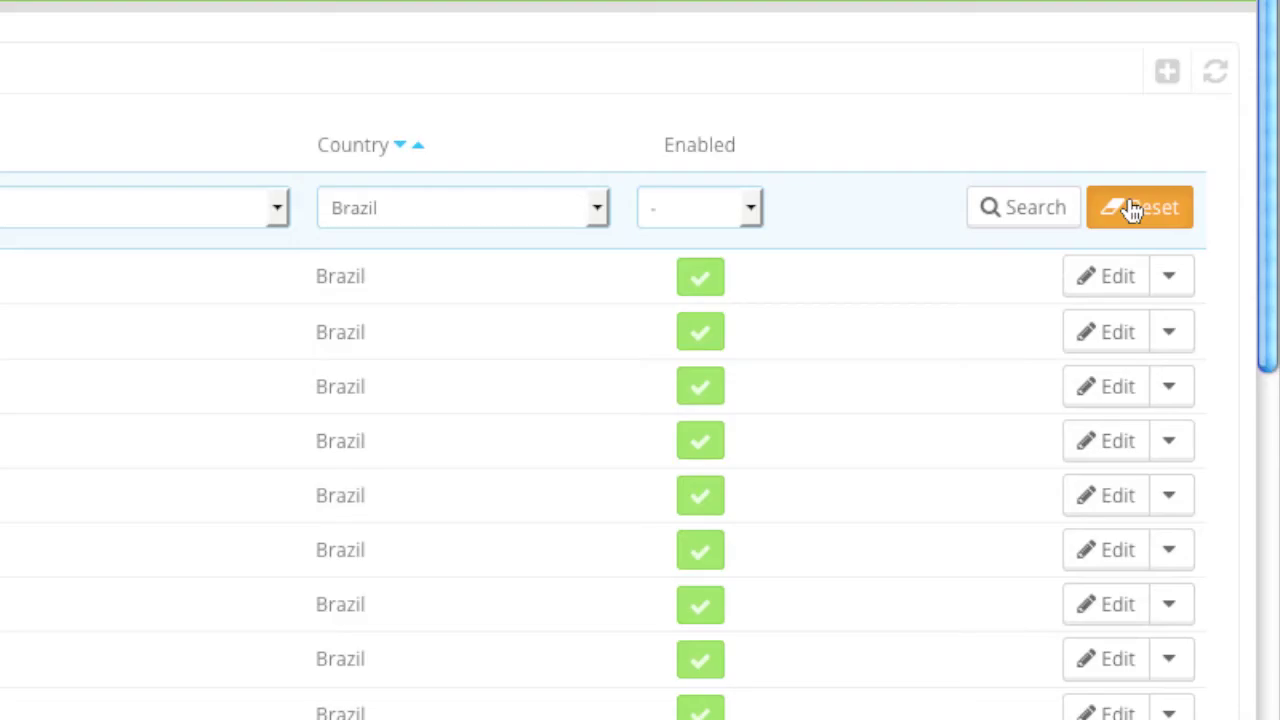
{"action": "left_click", "coordinate": [1203, 272]}
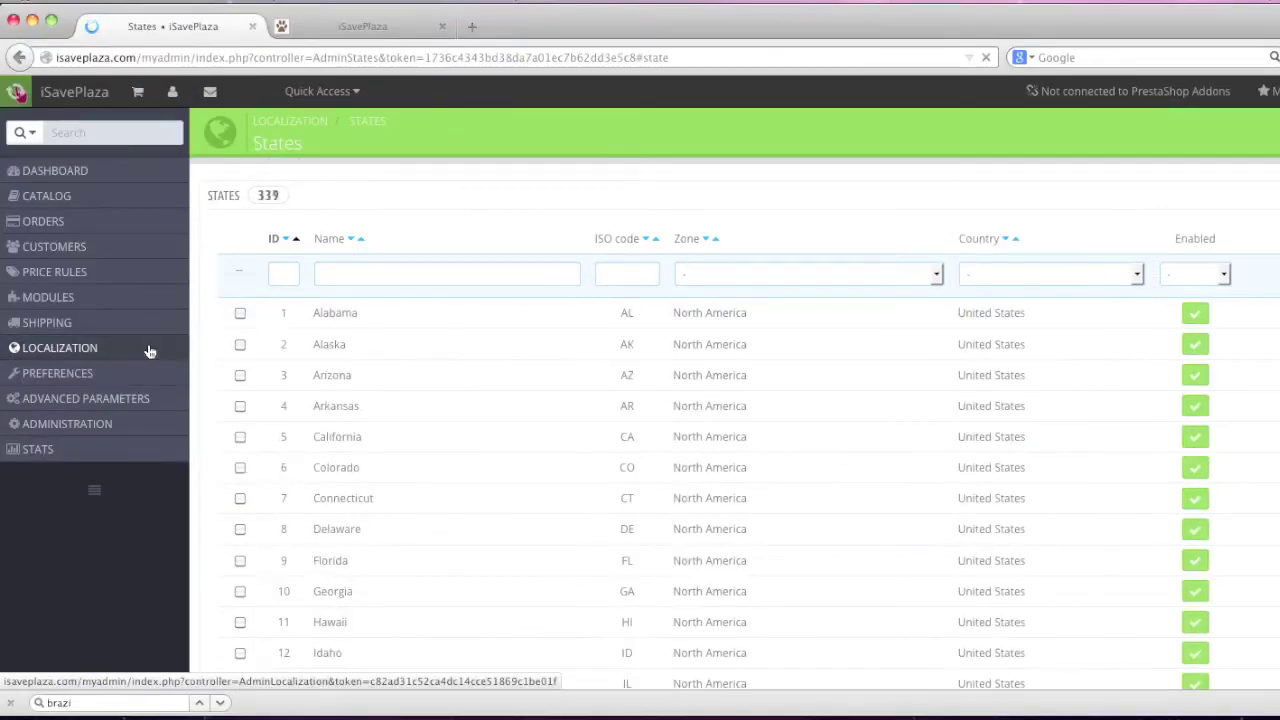
{"action": "mouse_move", "coordinate": [105, 352]}
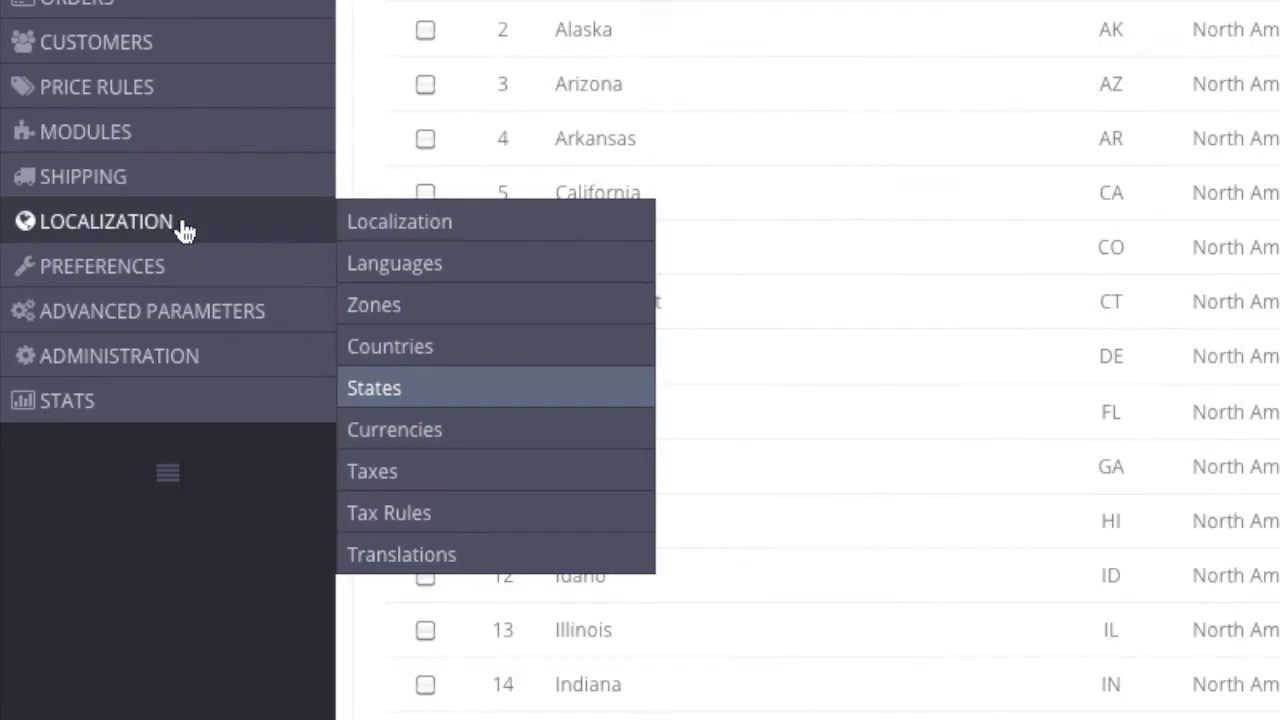
{"action": "left_click", "coordinate": [457, 430]}
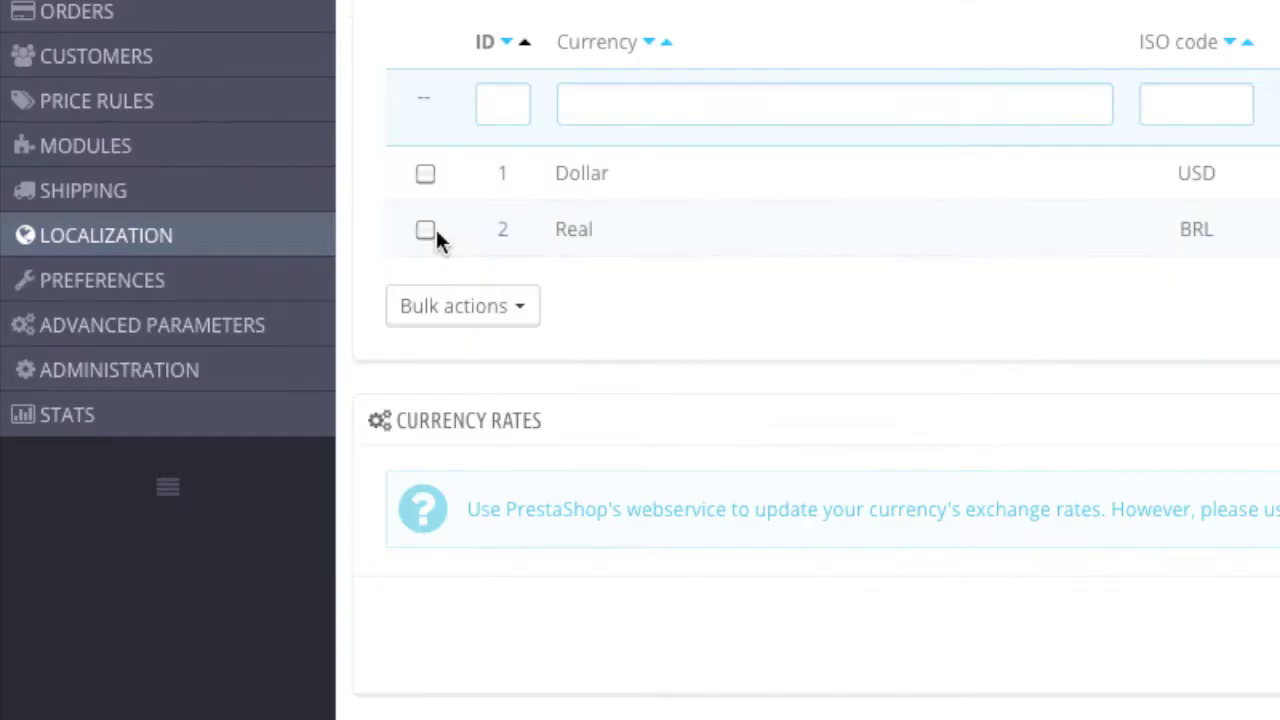
- Bring up the Currencies list to confirm Dollar (rate 1) and Real (2.229926) are enabled
{"action": "mouse_move", "coordinate": [0, 358]}
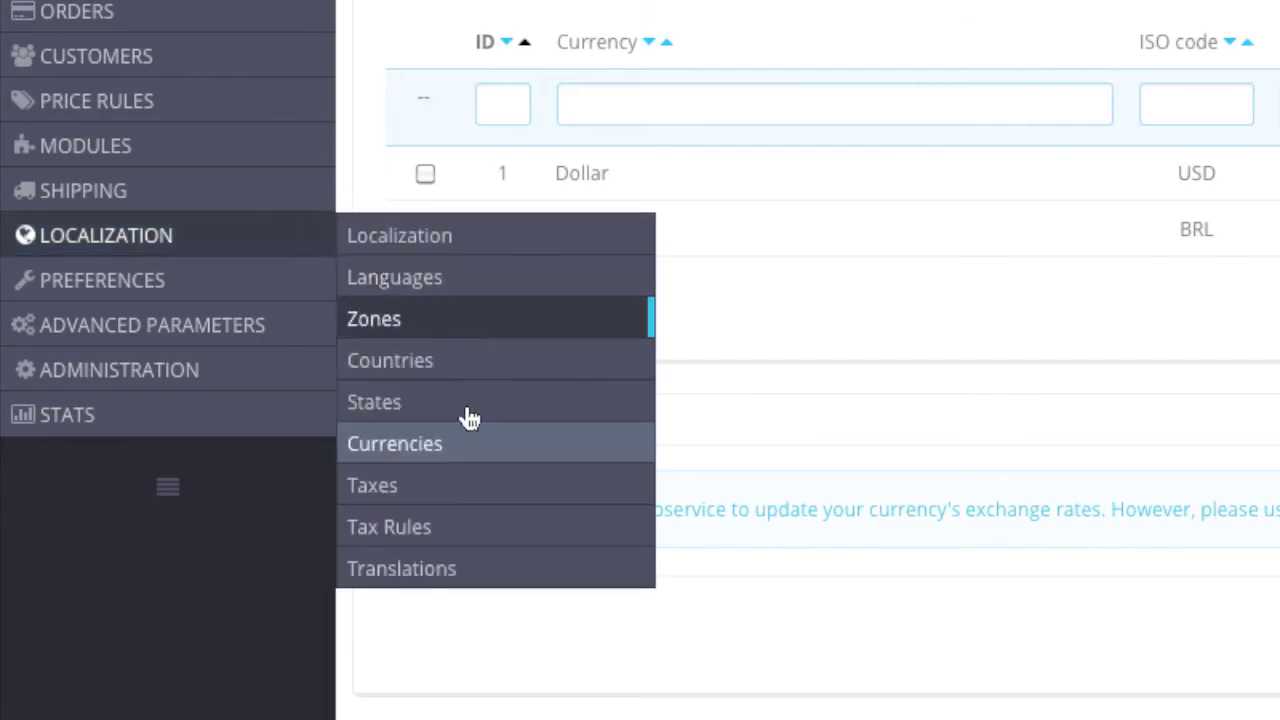
- Review the tax rates in the Taxes list, including its second page
{"action": "left_click", "coordinate": [471, 487]}
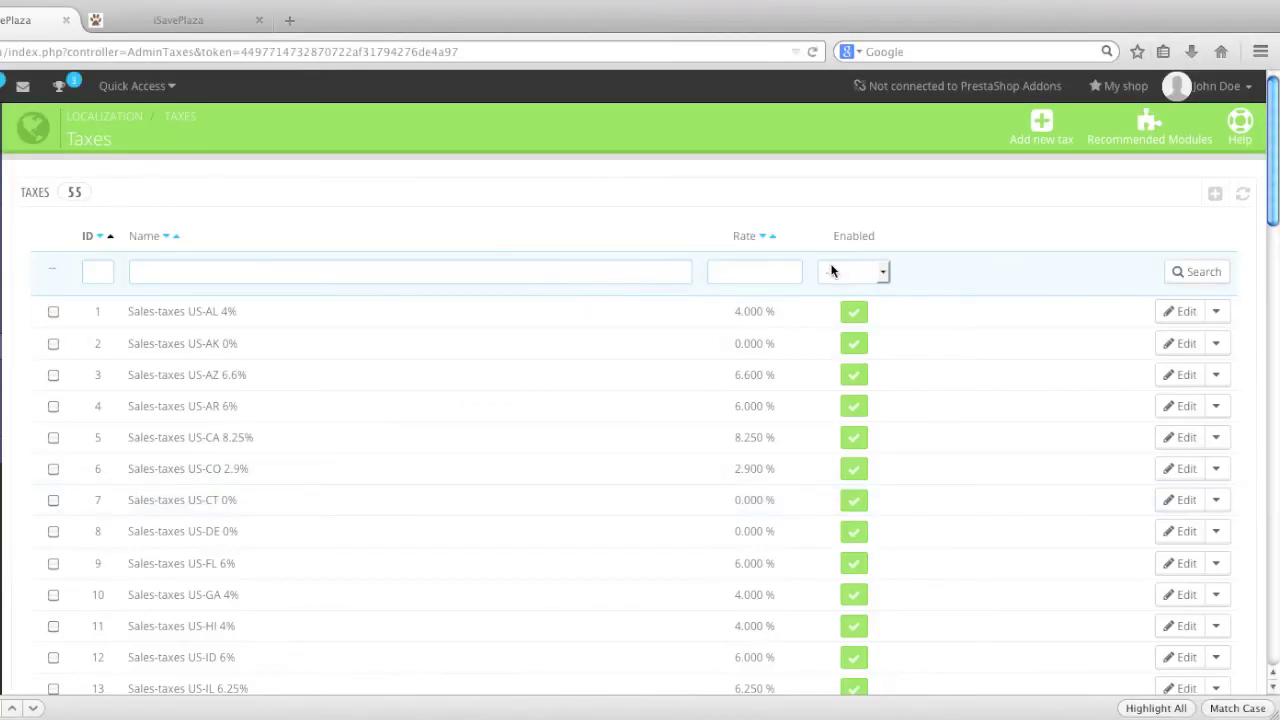
{"action": "scroll", "coordinate": [808, 374], "scroll_direction": "down", "scroll_amount": 5}
{"action": "scroll", "coordinate": [808, 375], "scroll_direction": "down", "scroll_amount": 15}
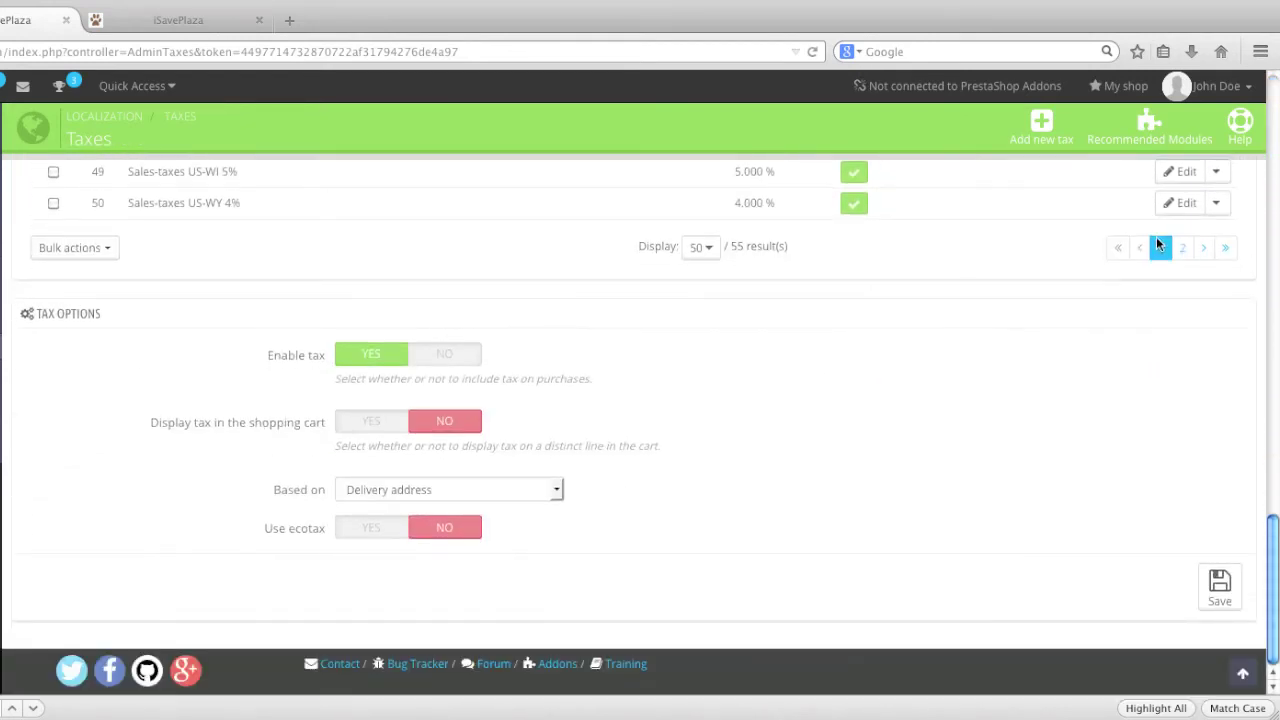
{"action": "left_click", "coordinate": [1181, 248]}
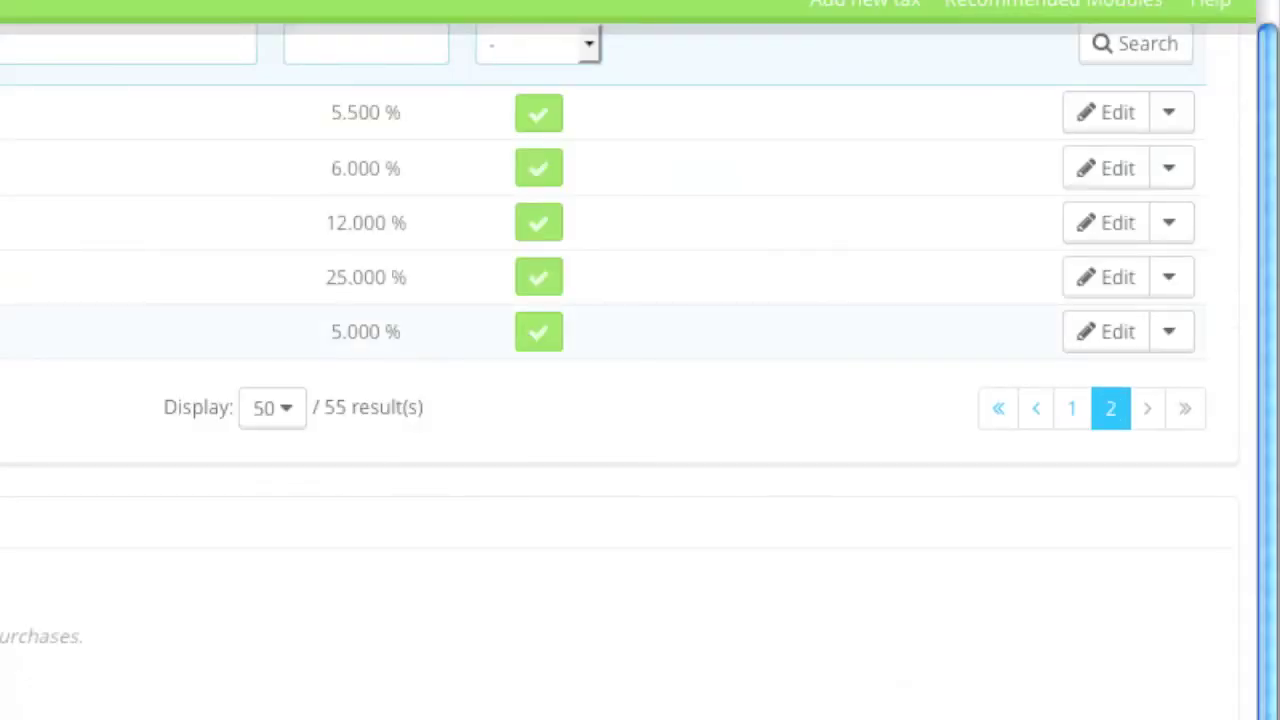
{"action": "scroll", "coordinate": [640, 360], "scroll_direction": "up", "scroll_amount": 2}
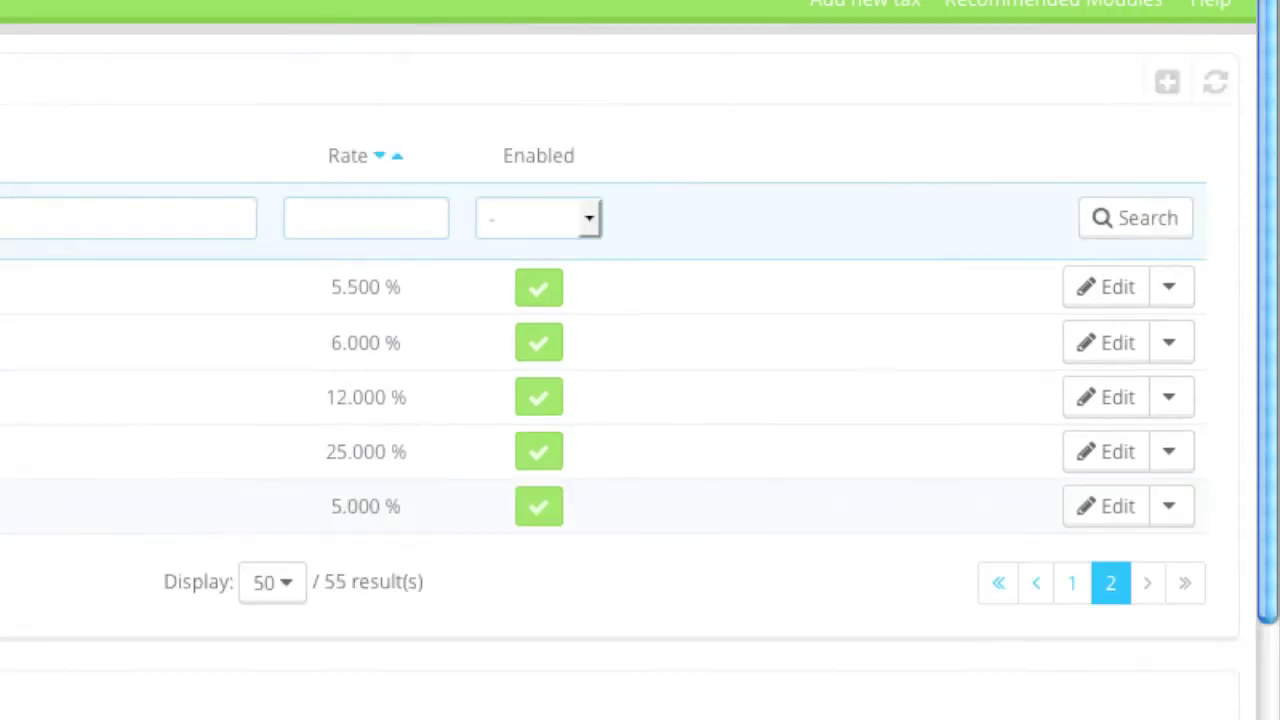
- Open the Tax Rules list and move to its second page
{"action": "left_click", "coordinate": [1167, 94]}
{"action": "mouse_move", "coordinate": [240, 220]}
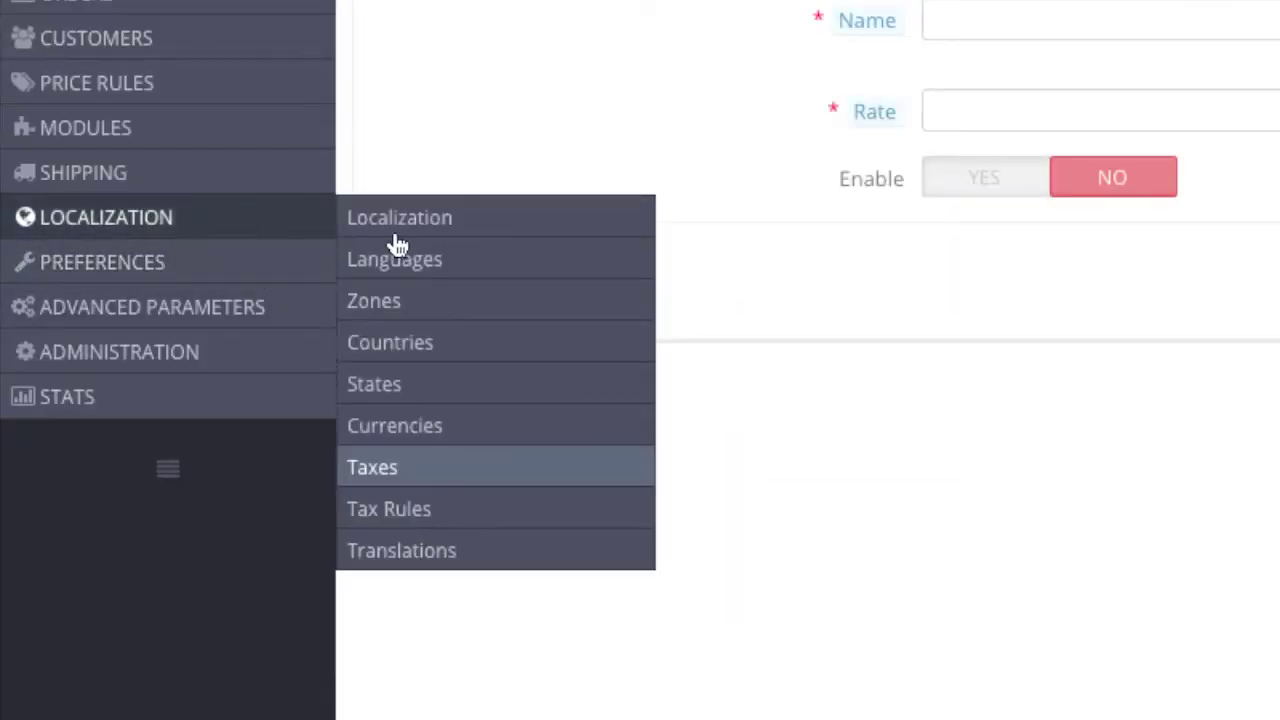
{"action": "left_click", "coordinate": [434, 523]}
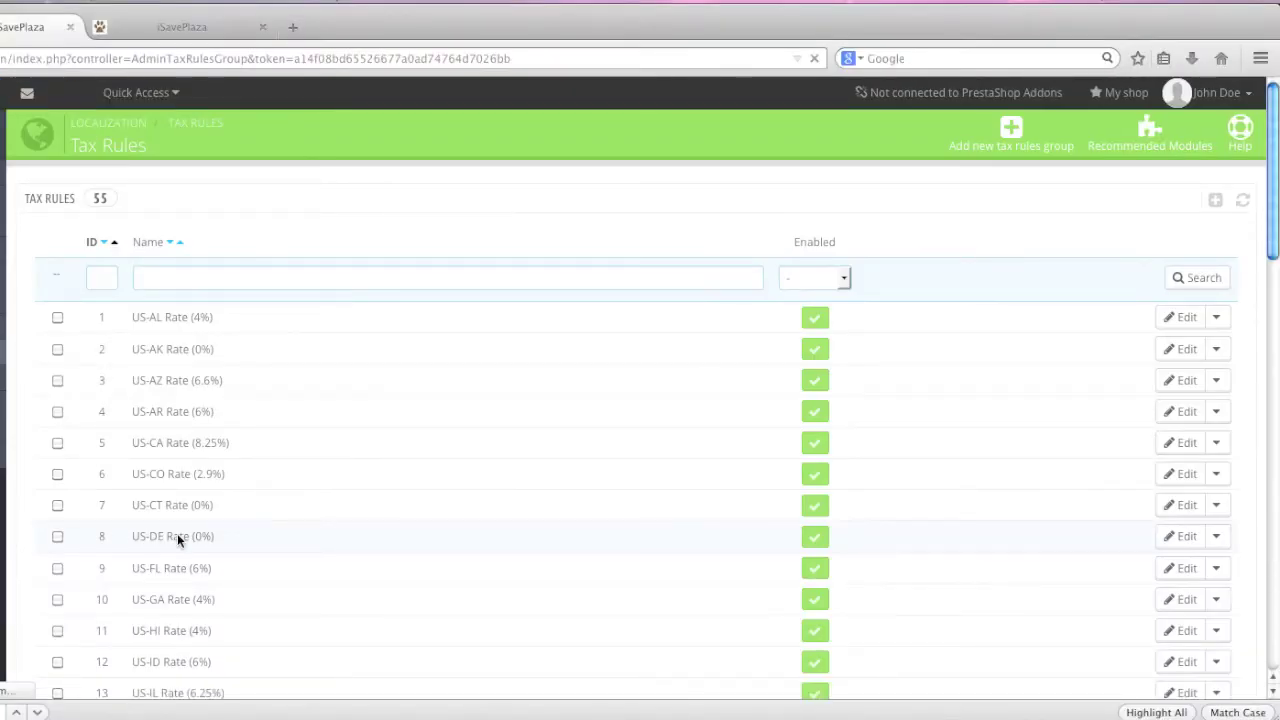
{"action": "scroll", "coordinate": [178, 540], "scroll_direction": "down", "scroll_amount": 12}
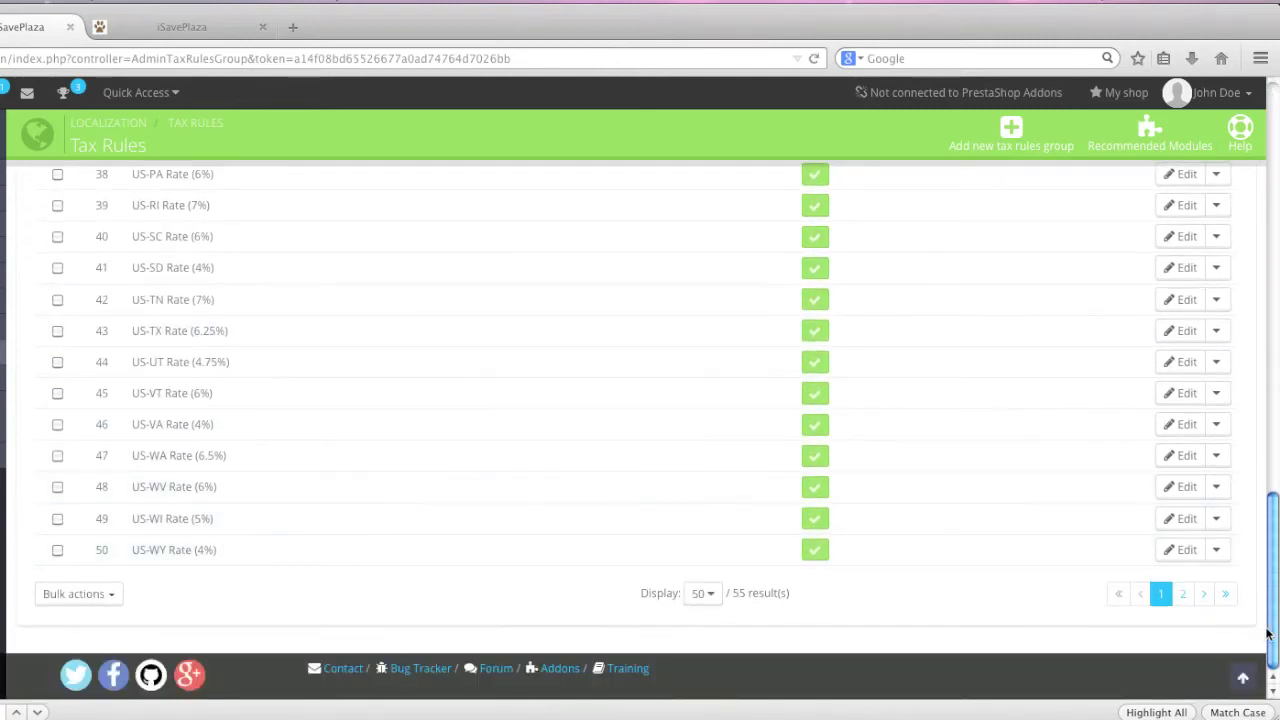
{"action": "left_click", "coordinate": [1181, 595]}
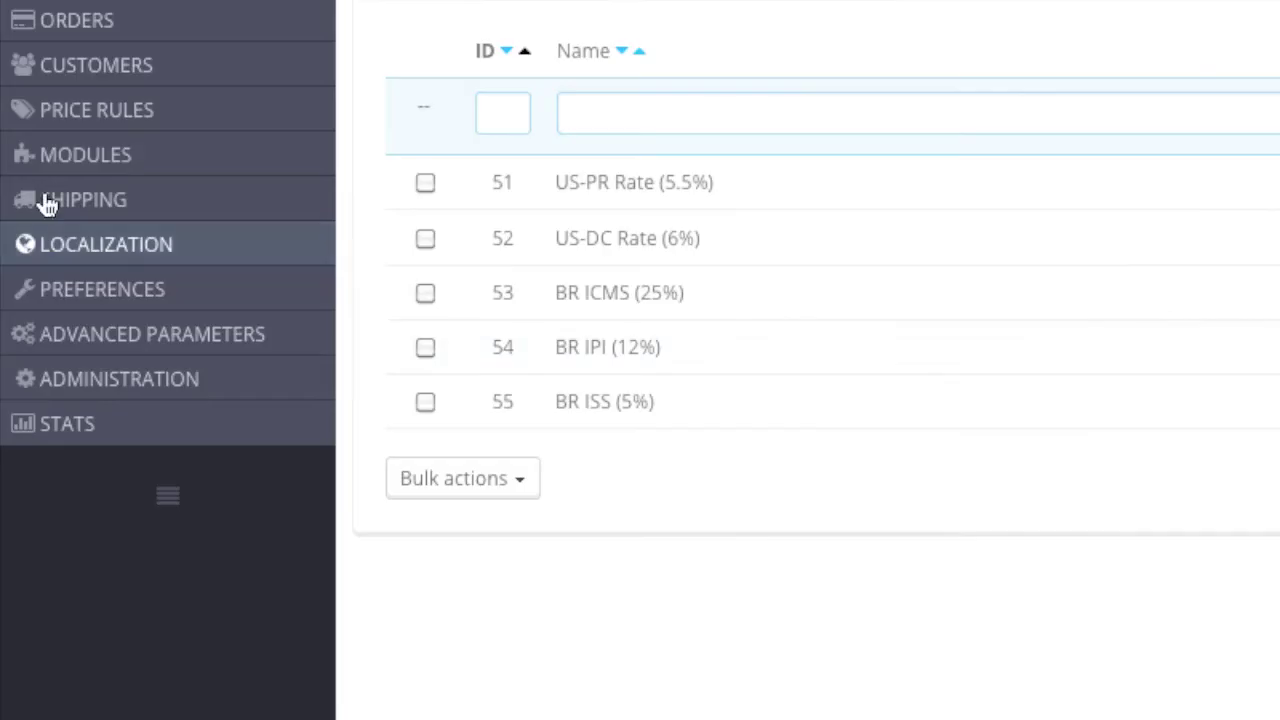
- Open the Translations page showing Front Office translations for the default-bootstrap theme
{"action": "mouse_move", "coordinate": [200, 249]}
{"action": "left_click", "coordinate": [446, 590]}
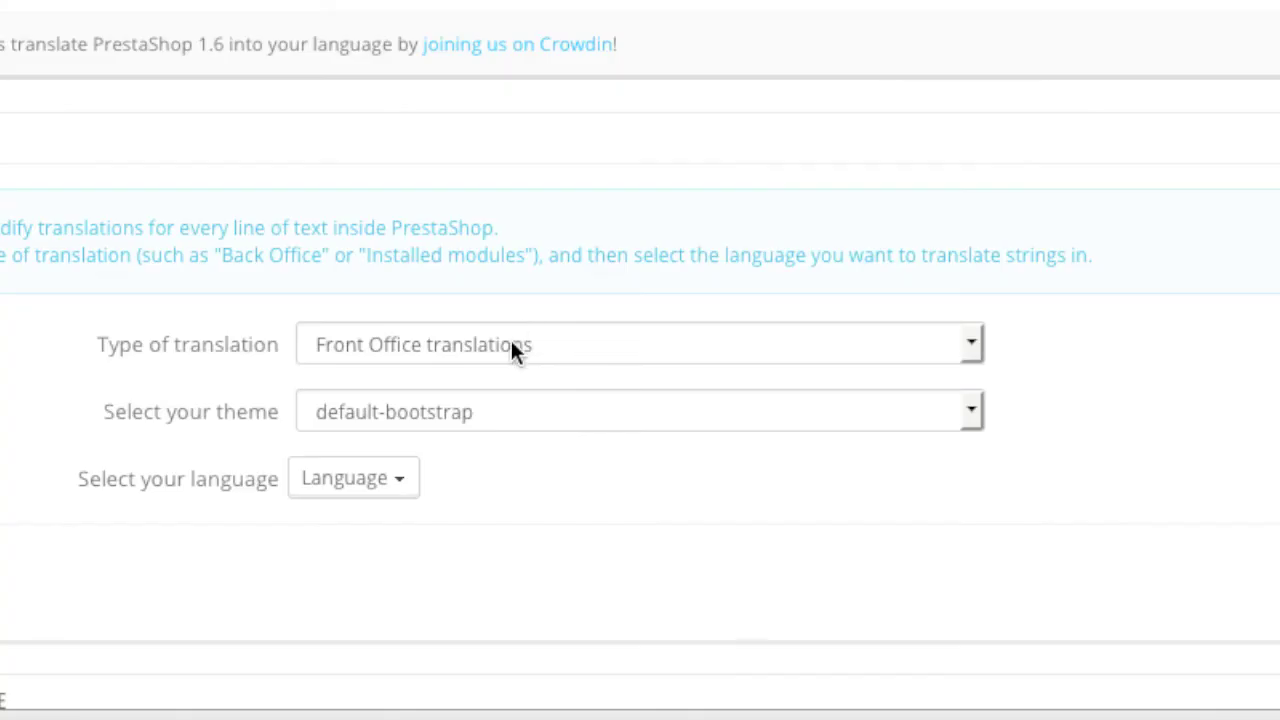
- Load the English Front Office translations for default-bootstrap (835 expressions, 537 missing)
{"action": "left_click", "coordinate": [463, 485]}
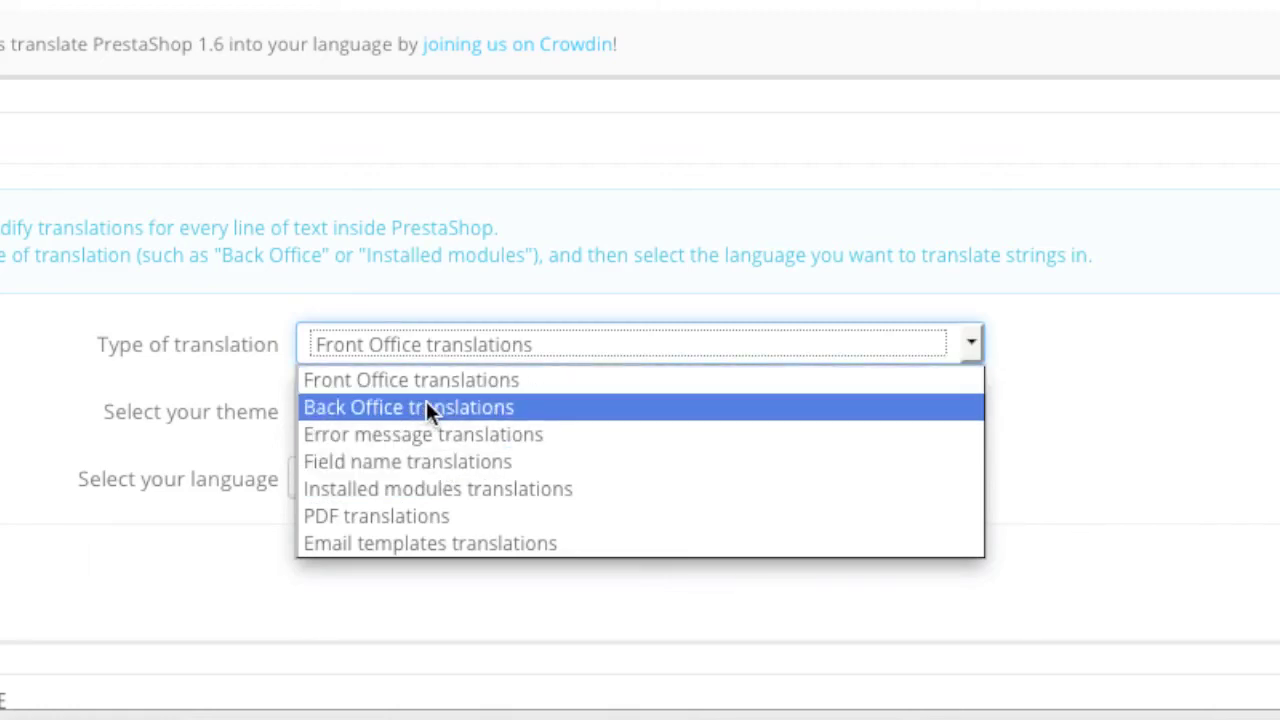
{"action": "left_click", "coordinate": [177, 400]}
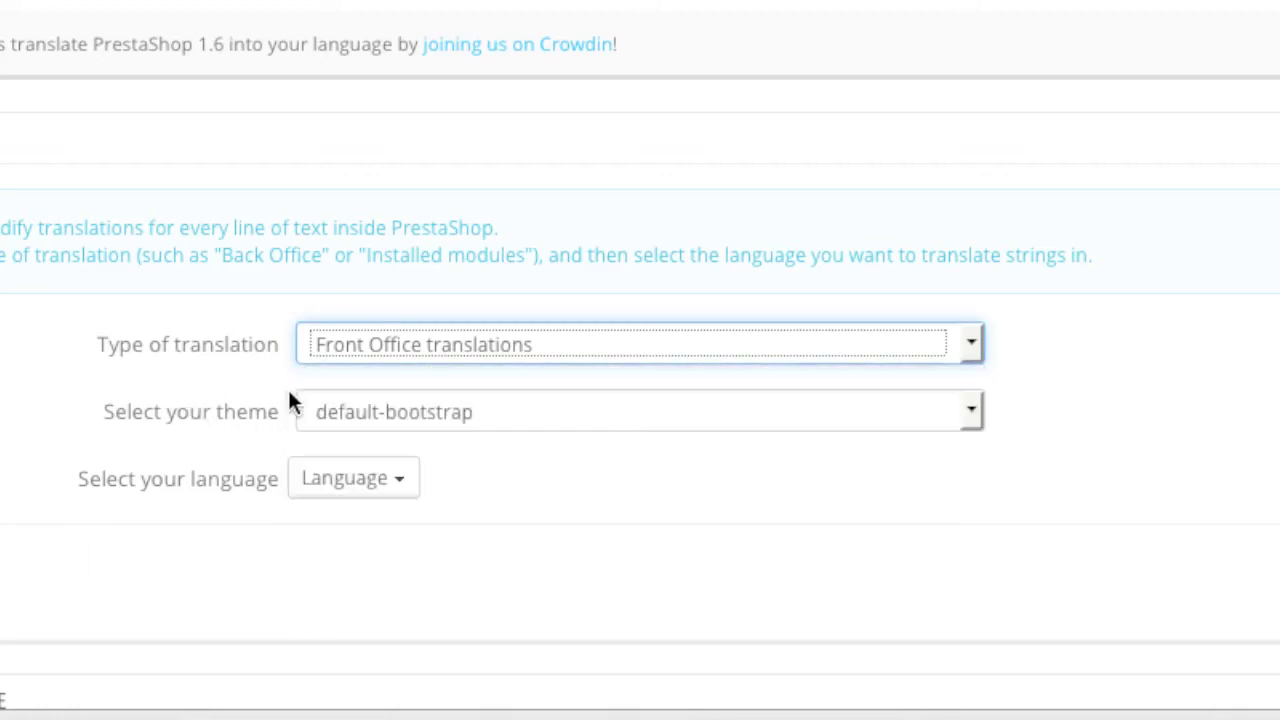
{"action": "left_click", "coordinate": [365, 478]}
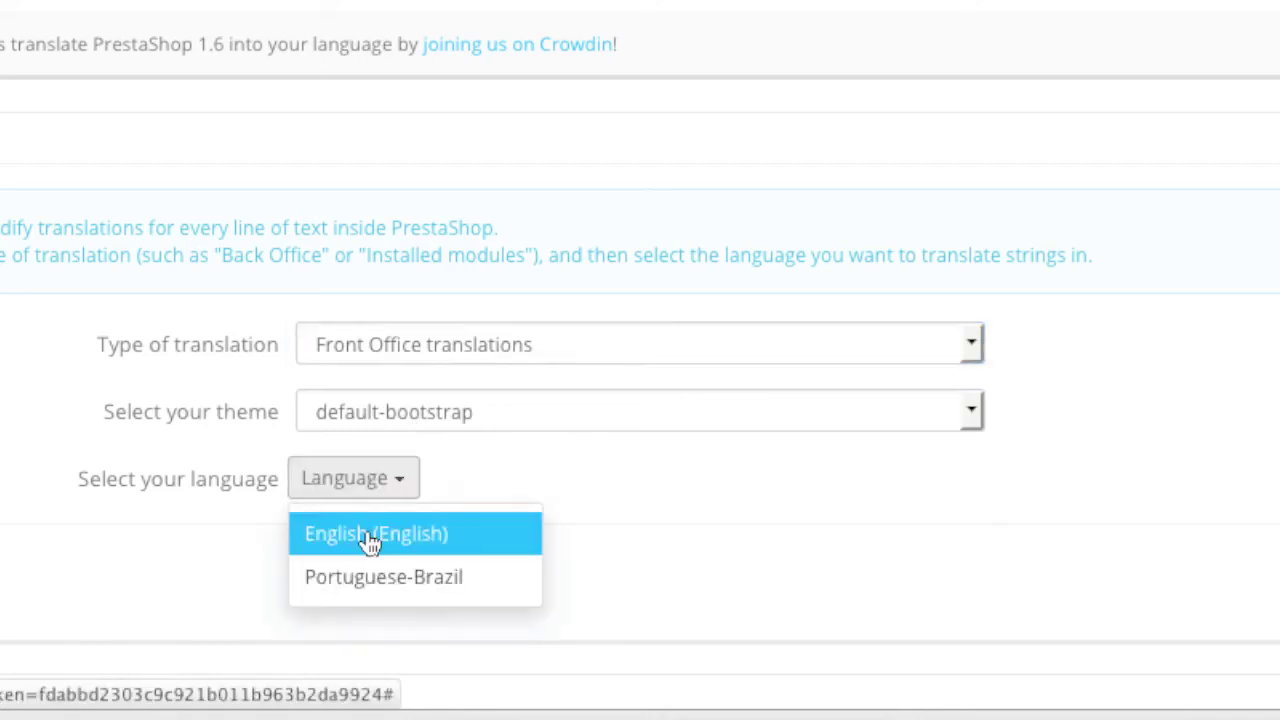
{"action": "left_click", "coordinate": [366, 536]}
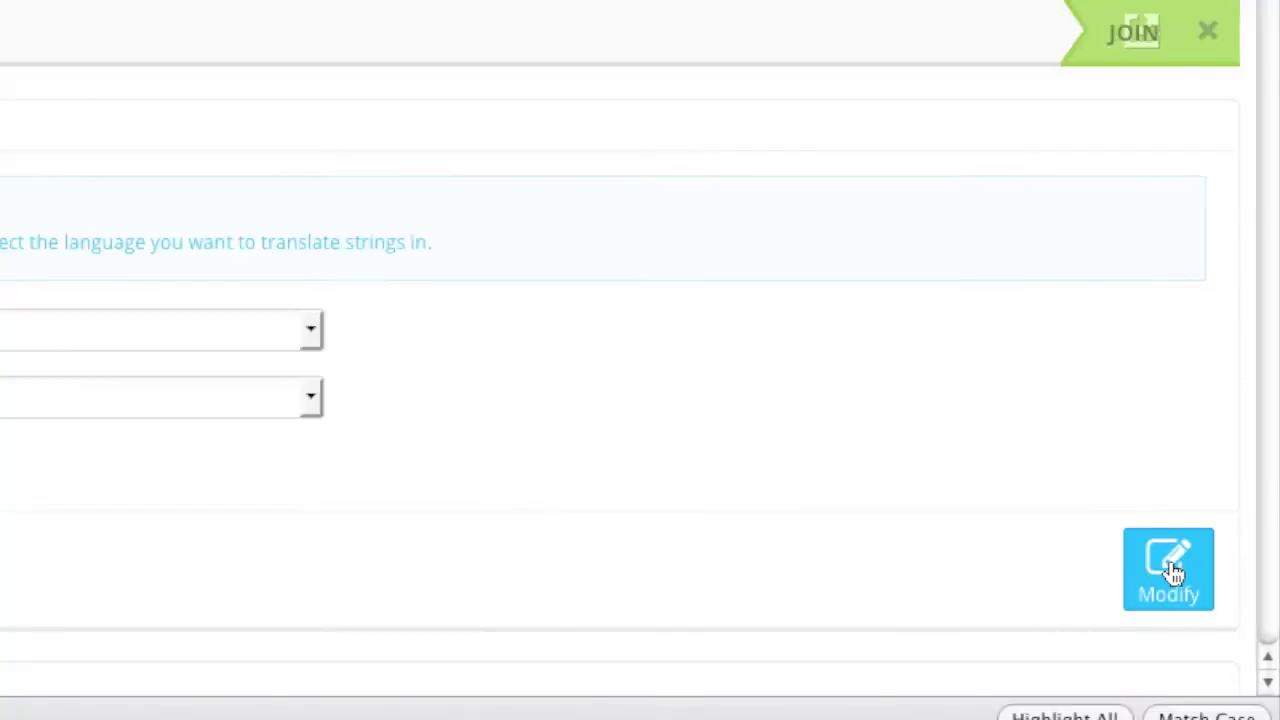
{"action": "left_click", "coordinate": [1172, 570]}
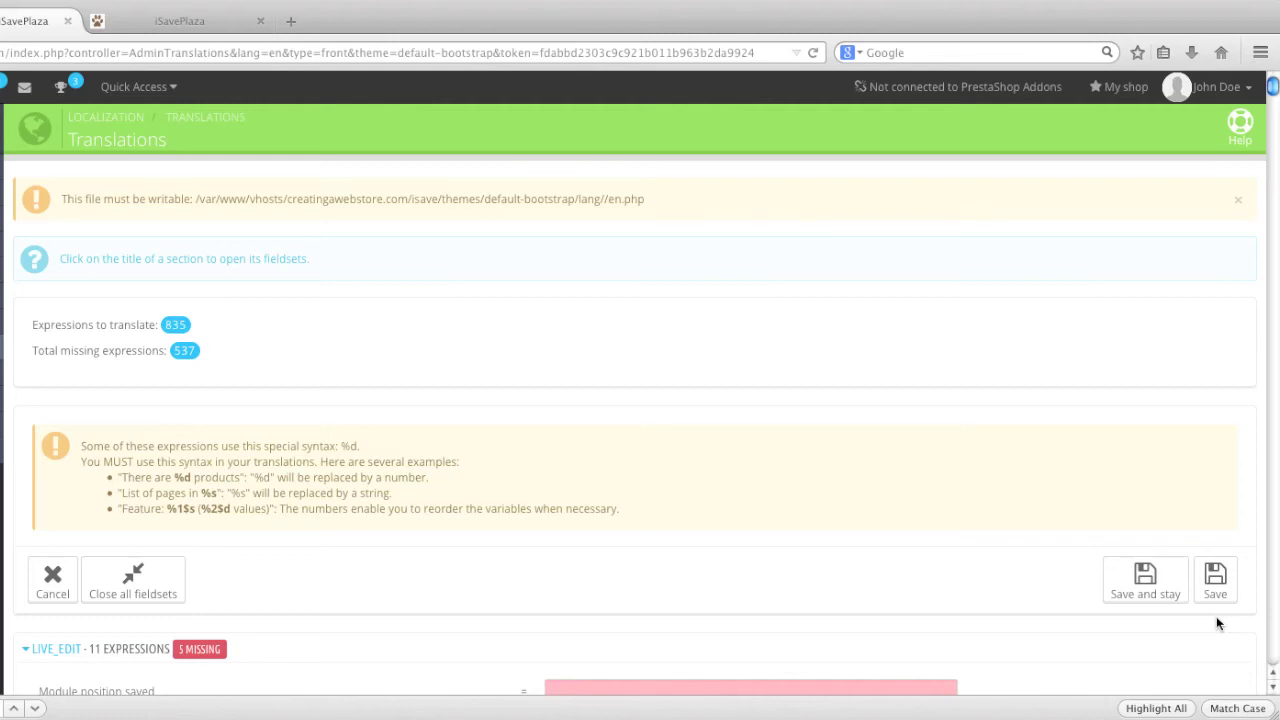
{"action": "scroll", "coordinate": [938, 567], "scroll_direction": "down", "scroll_amount": 5}
{"action": "scroll", "coordinate": [938, 567], "scroll_direction": "down", "scroll_amount": 1}
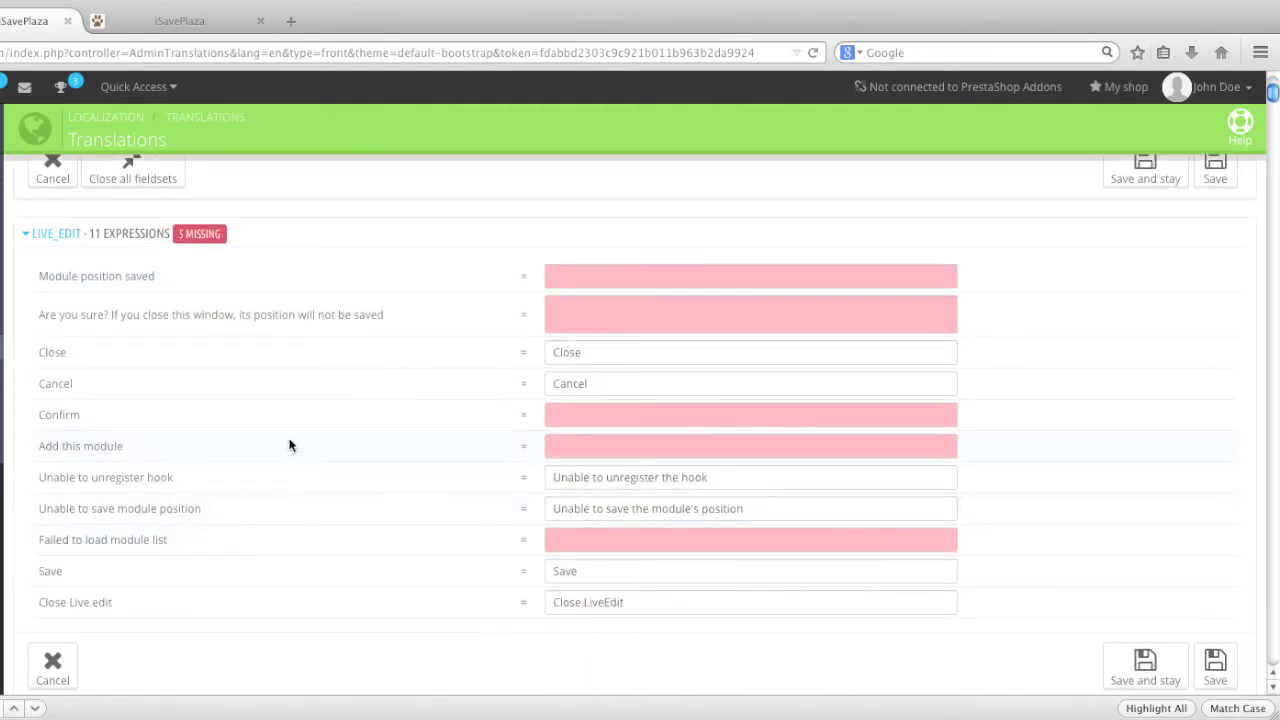
{"action": "mouse_move", "coordinate": [0, 359]}
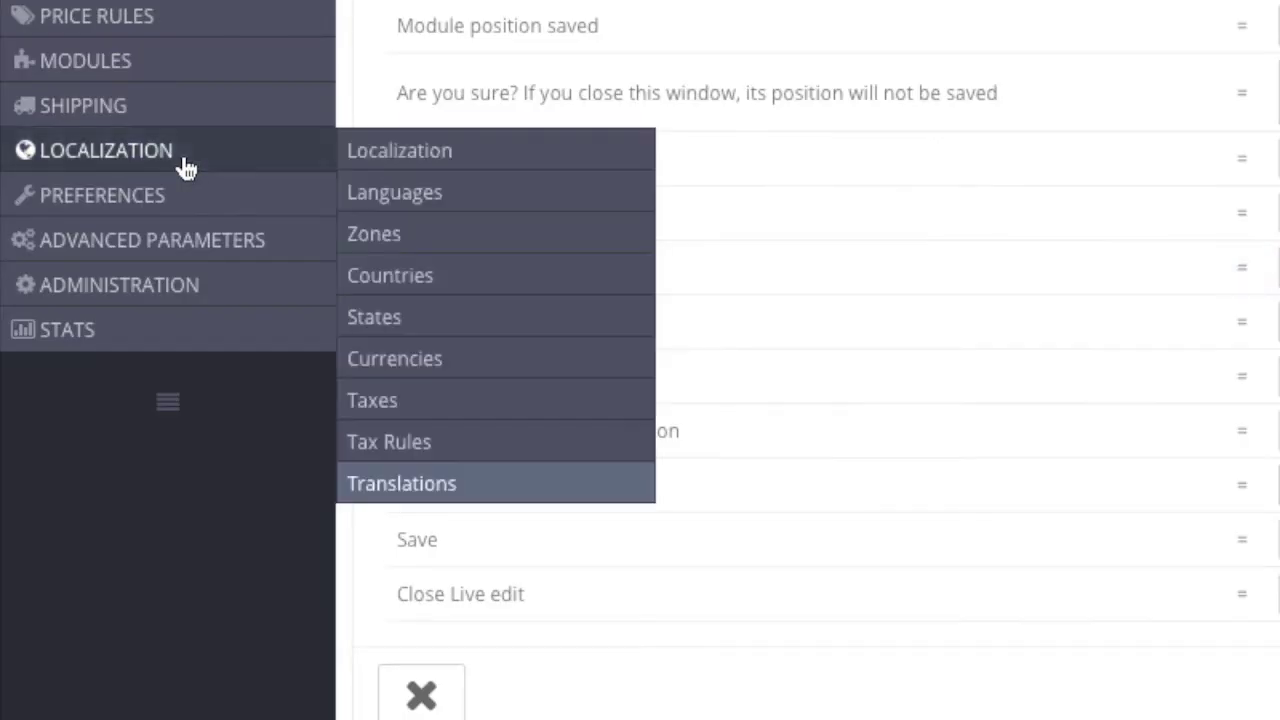
{"action": "mouse_move", "coordinate": [183, 199]}
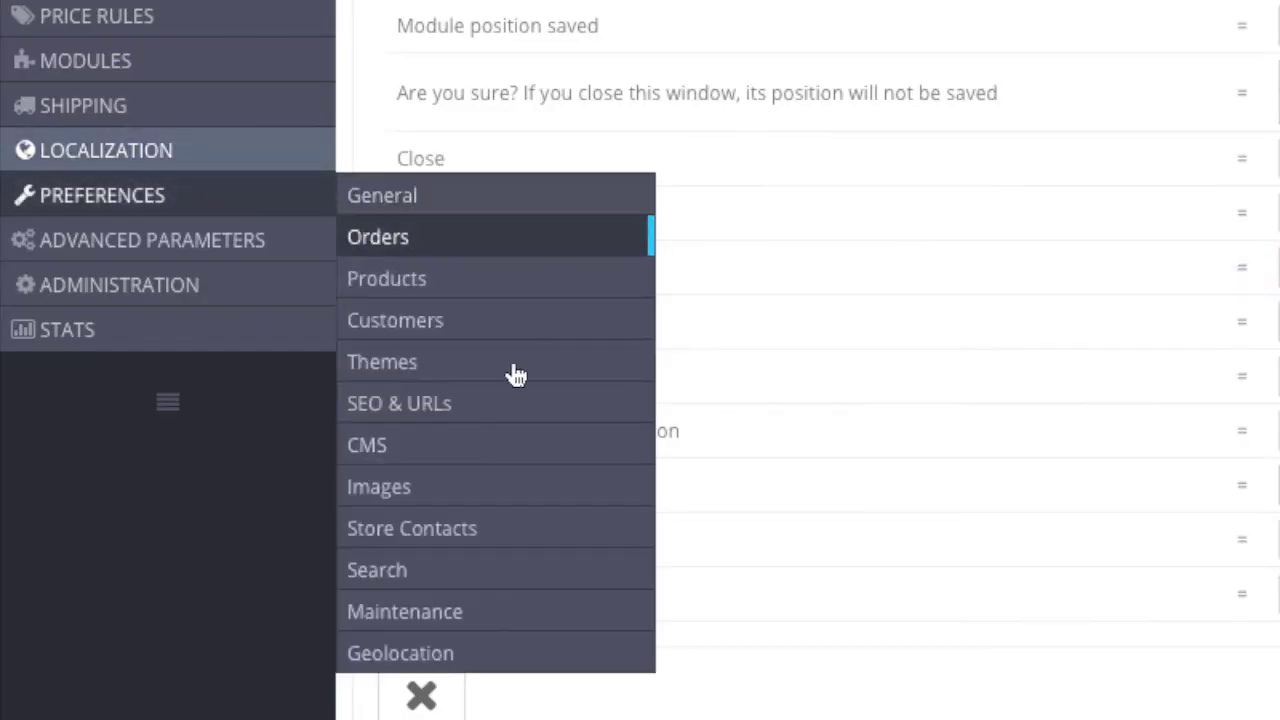
- Edit the Delivery CMS page and show its Portuguese-Brazil fields, still holding English text
{"action": "left_click", "coordinate": [484, 444]}
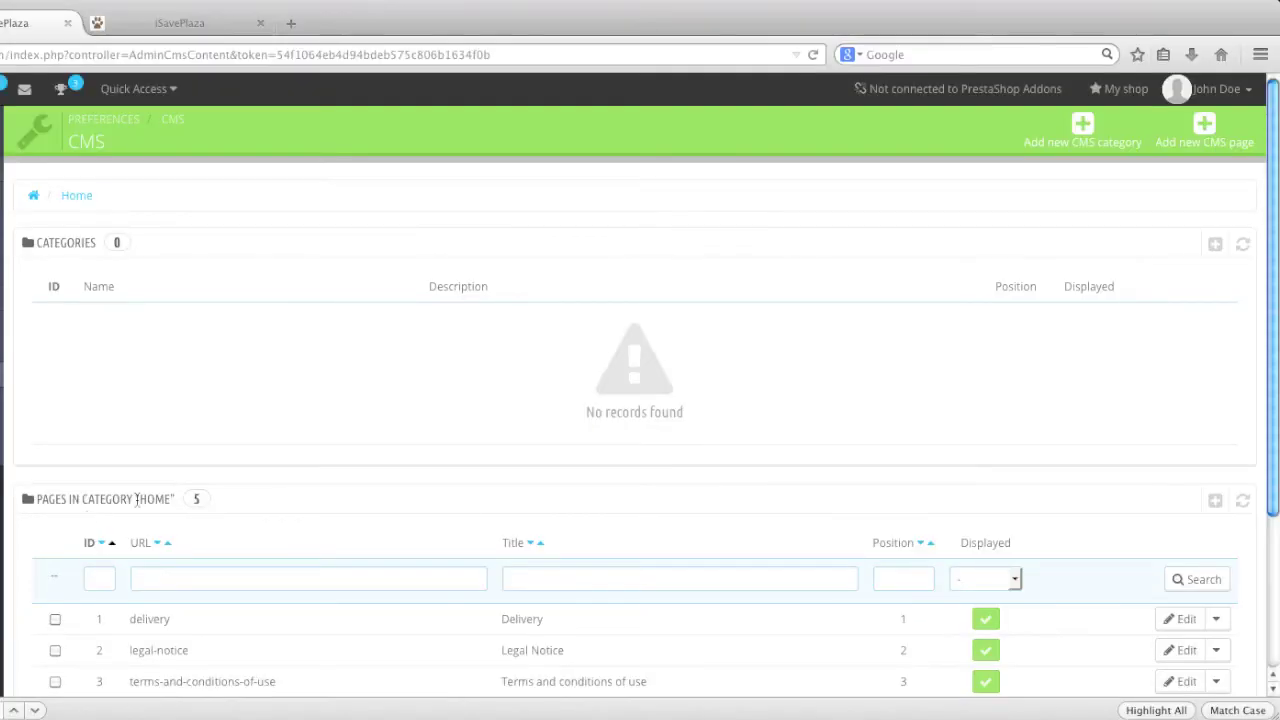
{"action": "scroll", "coordinate": [120, 508], "scroll_direction": "down", "scroll_amount": 2}
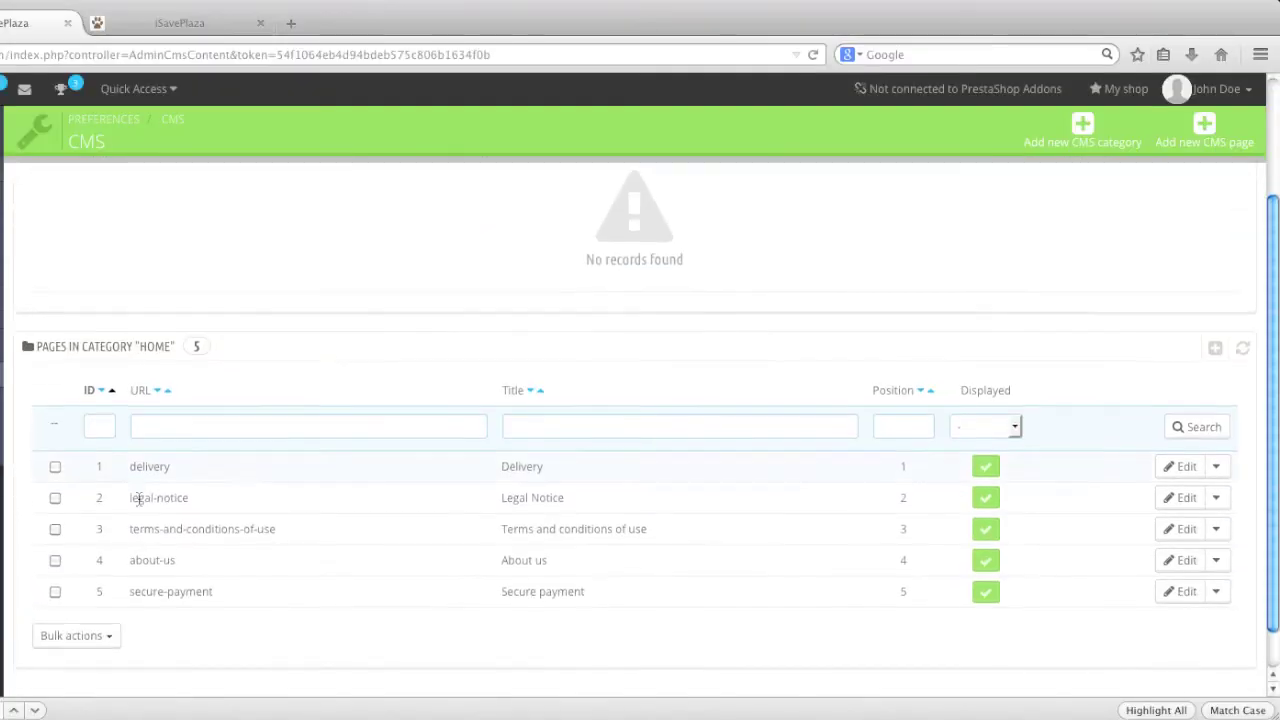
{"action": "scroll", "coordinate": [139, 499], "scroll_direction": "down", "scroll_amount": 1}
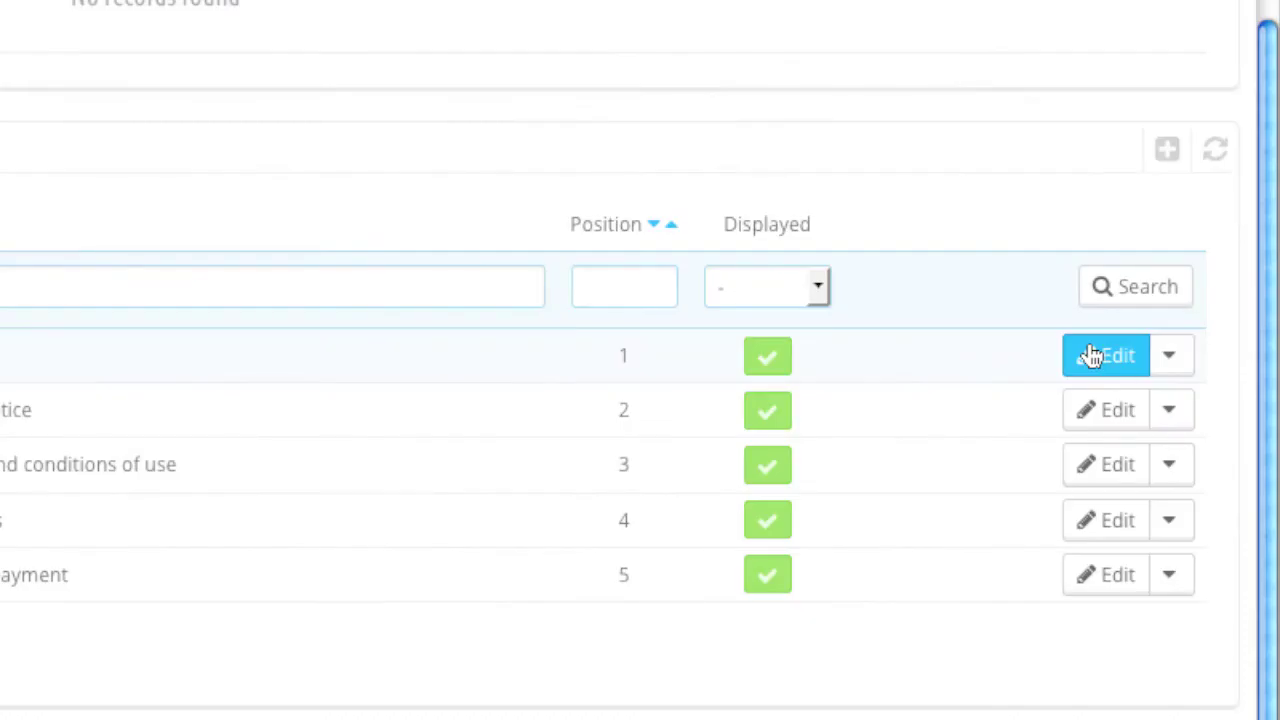
{"action": "left_click", "coordinate": [1105, 356]}
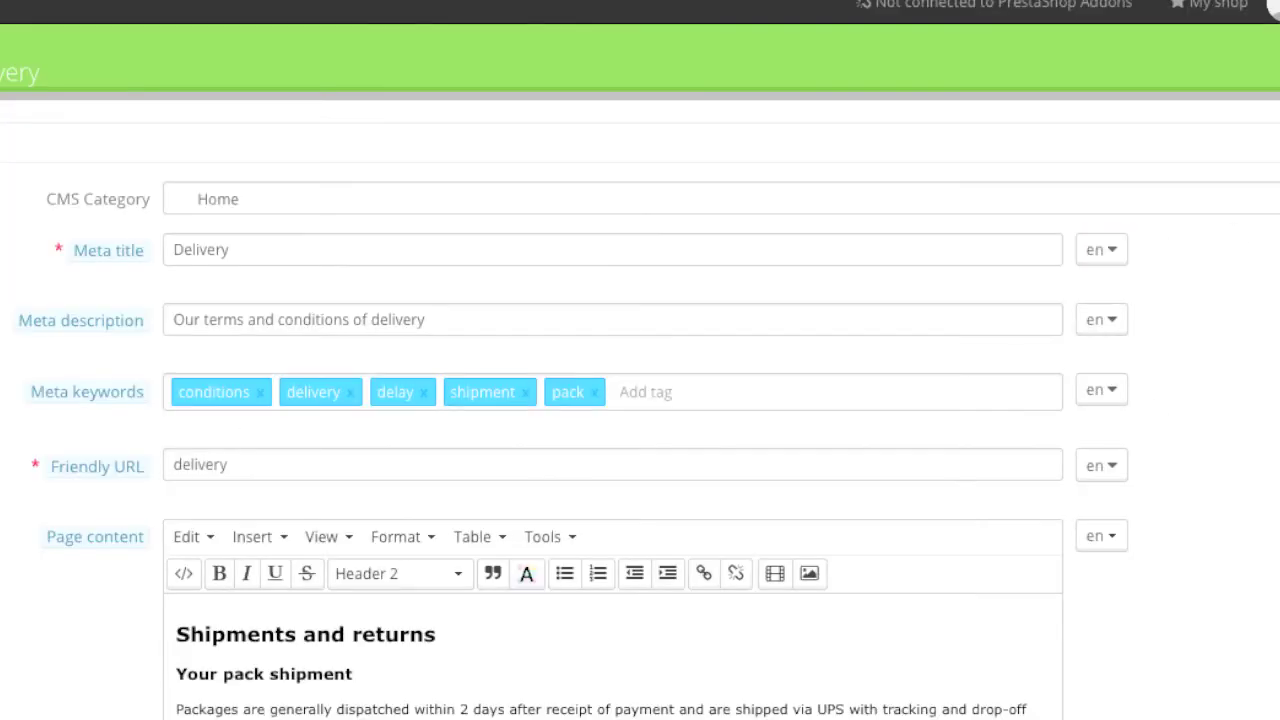
{"action": "left_click", "coordinate": [1110, 252]}
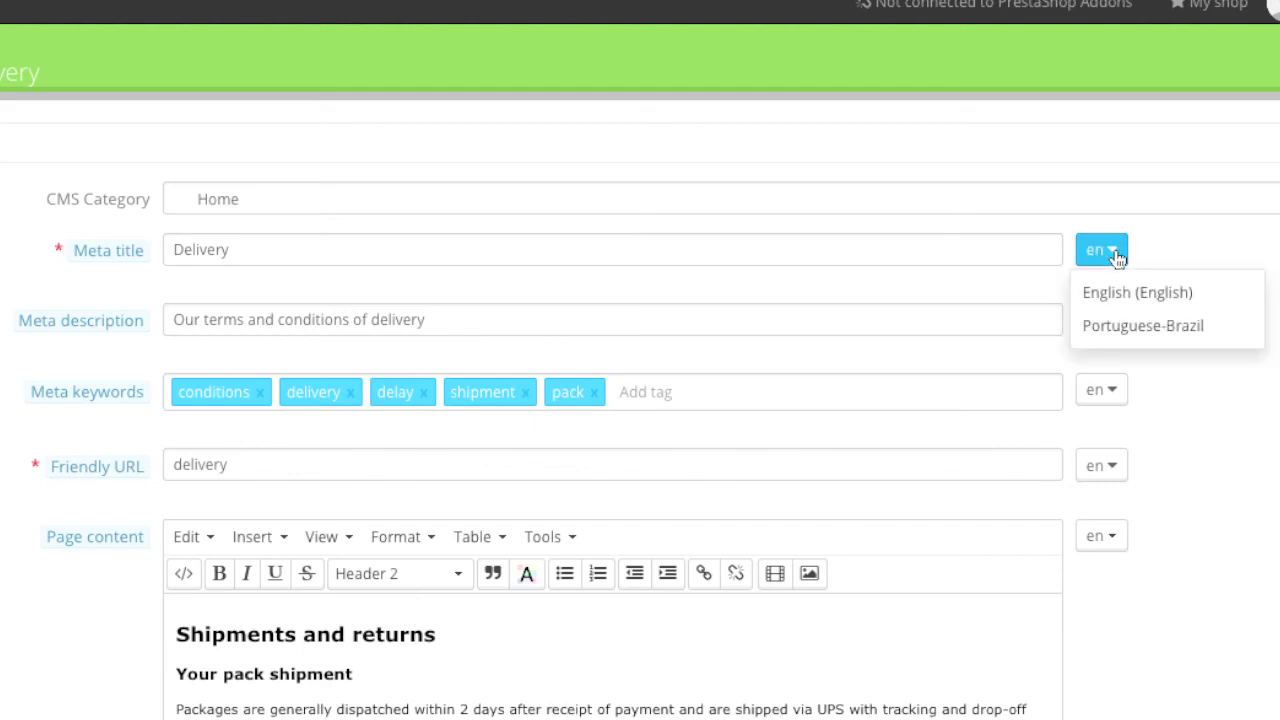
{"action": "left_click", "coordinate": [1122, 327]}
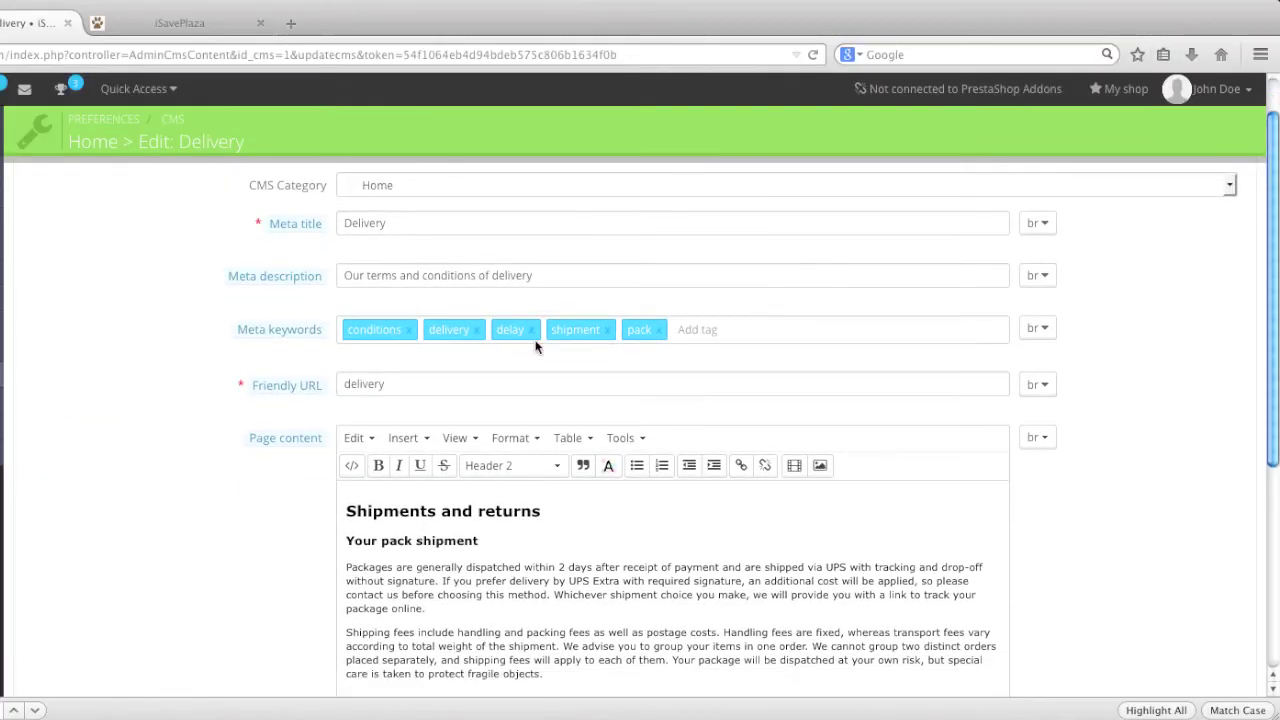
{"action": "scroll", "coordinate": [491, 489], "scroll_direction": "down", "scroll_amount": 5}
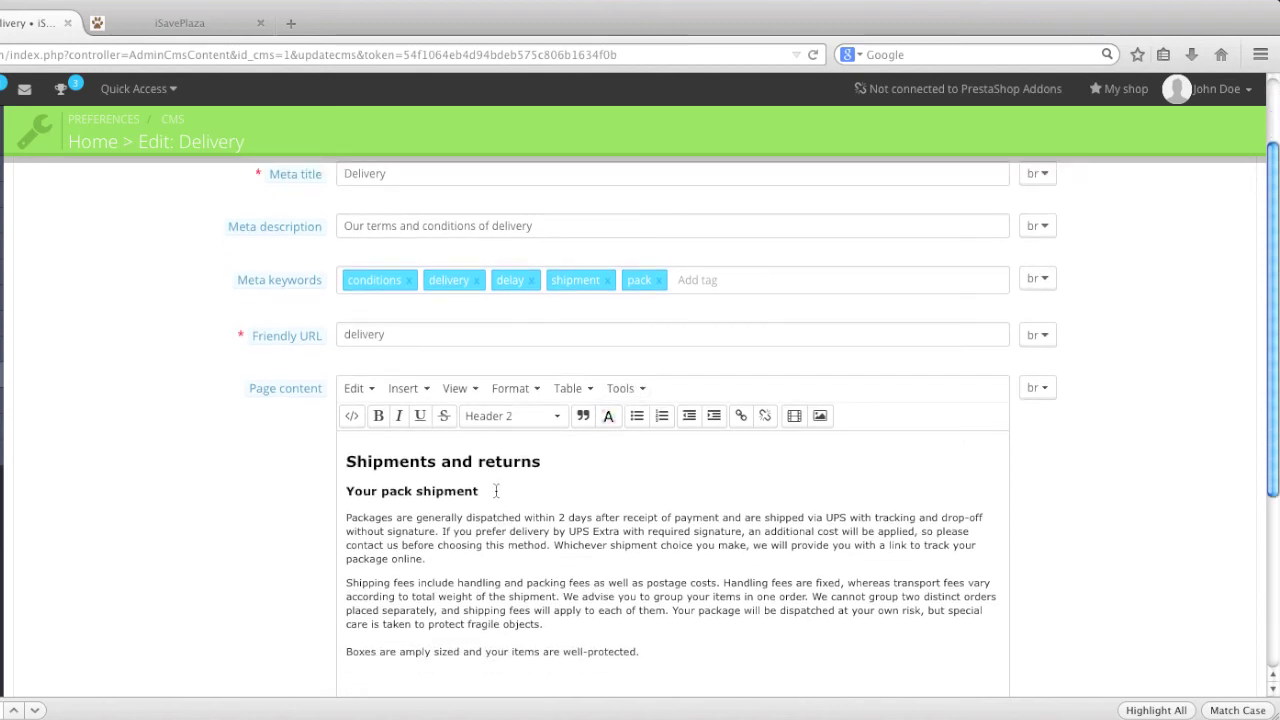
{"action": "scroll", "coordinate": [674, 486], "scroll_direction": "up", "scroll_amount": 5}
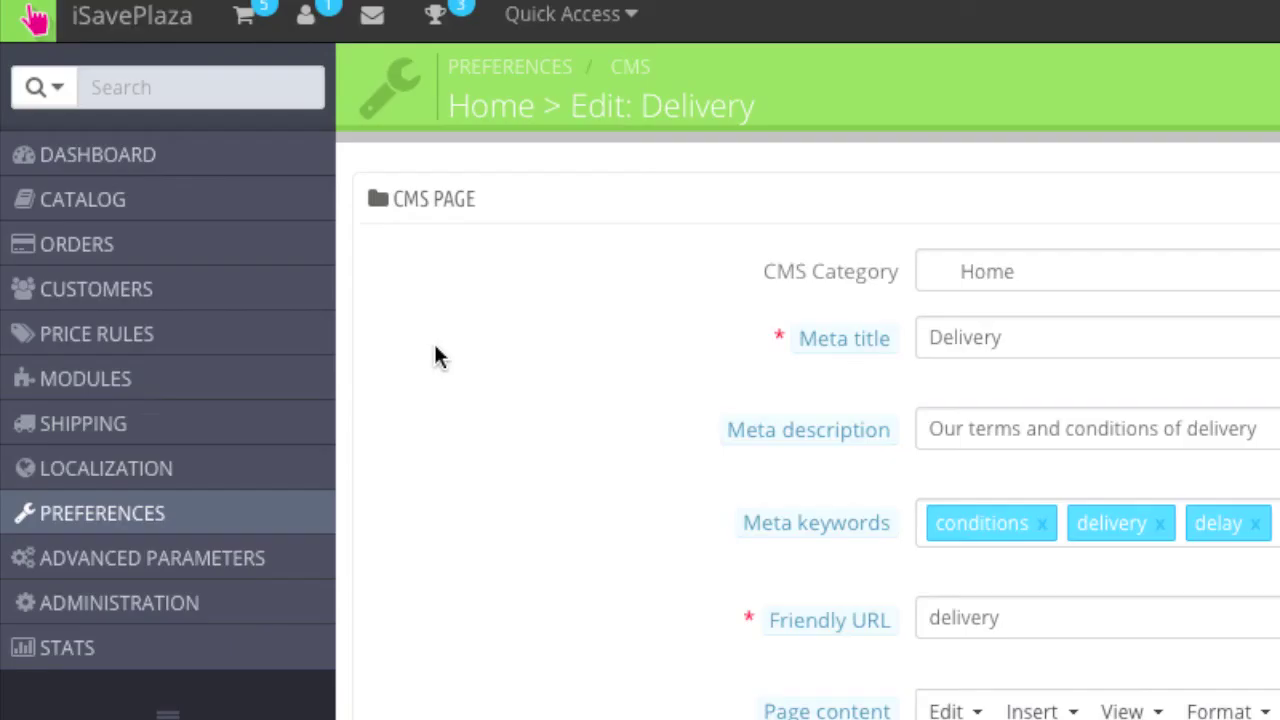
- Edit the Faded Short Sleeve T-shirts product with its fields set to Portuguese-Brazil
{"action": "mouse_move", "coordinate": [214, 200]}
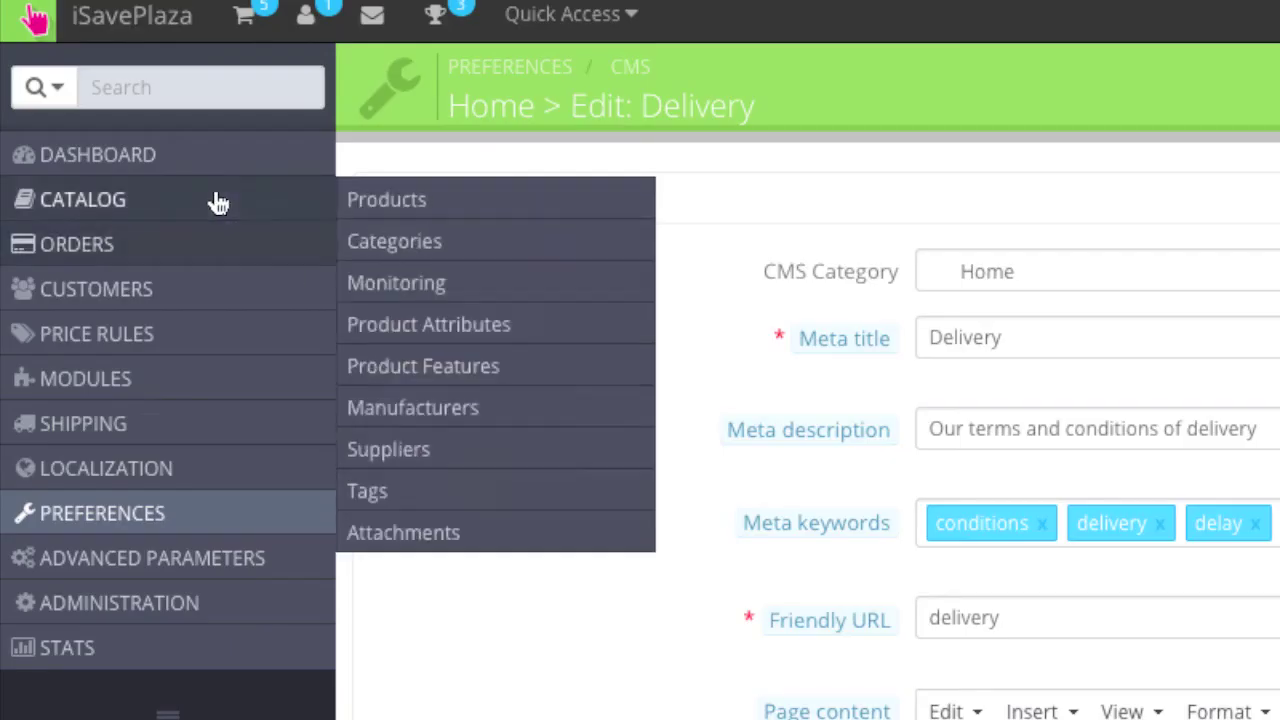
{"action": "left_click", "coordinate": [466, 209]}
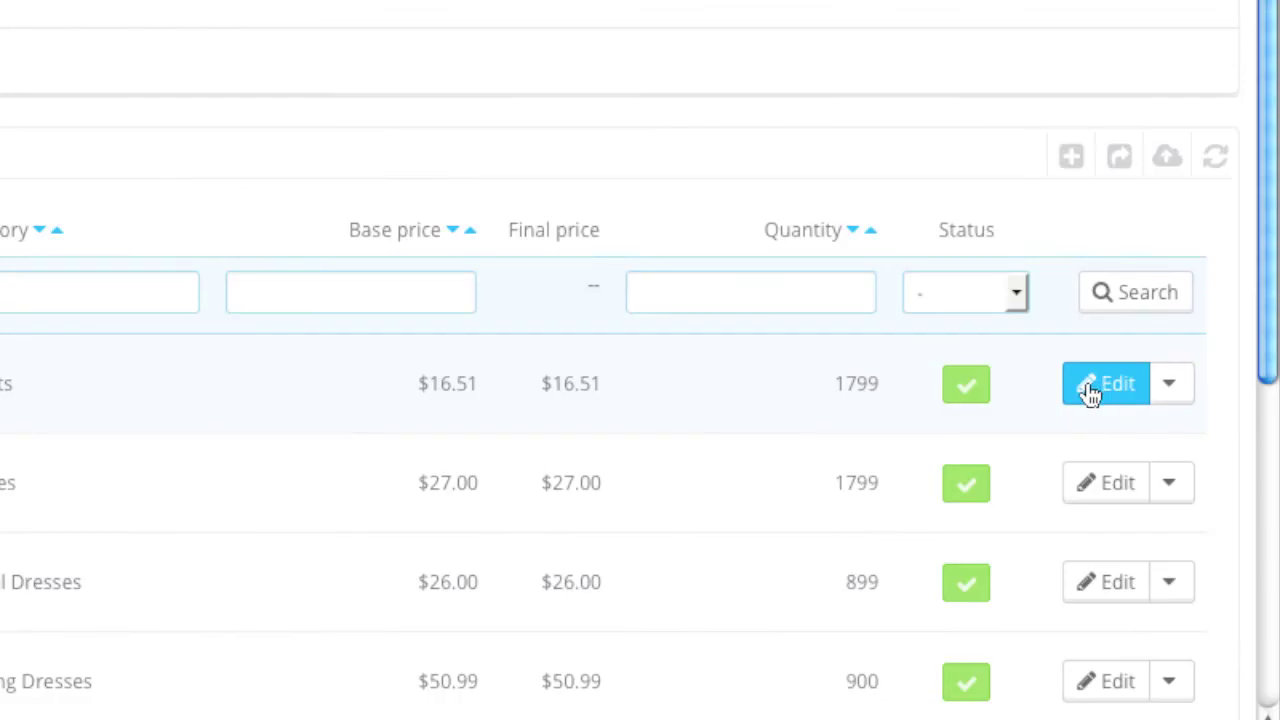
{"action": "left_click", "coordinate": [1090, 390]}
{"action": "scroll", "coordinate": [1167, 479], "scroll_direction": "down", "scroll_amount": 5}
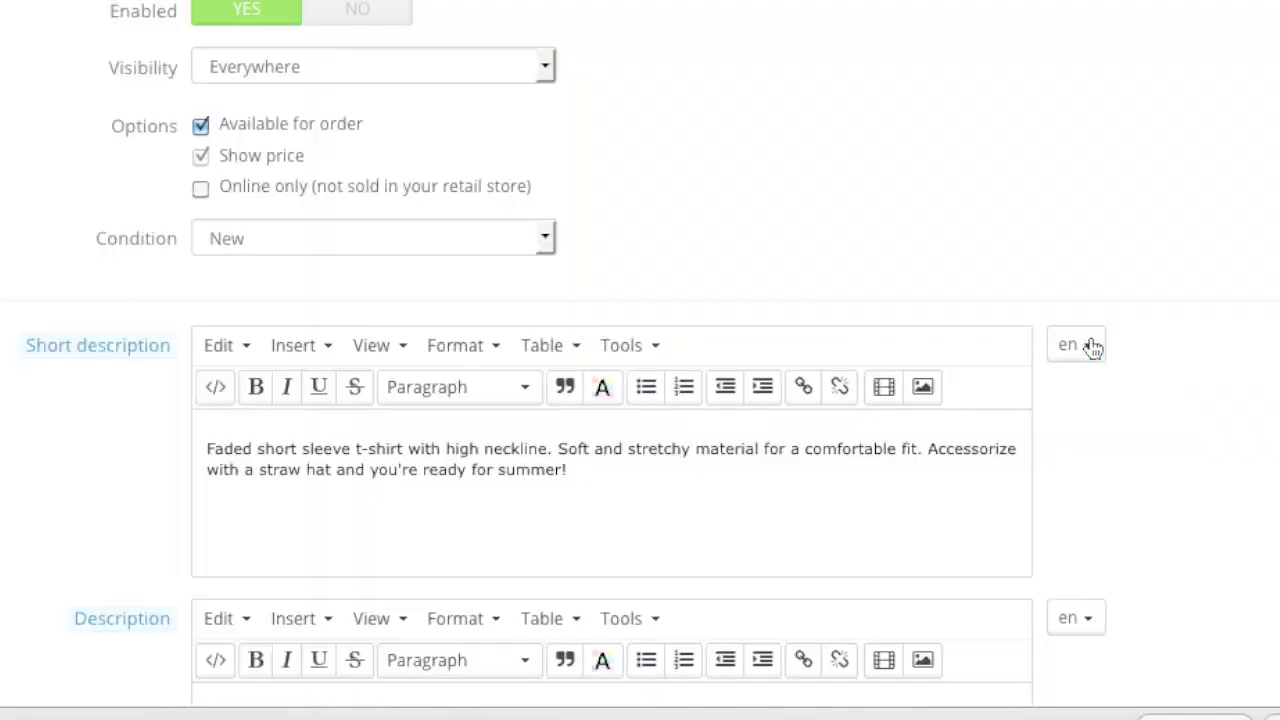
{"action": "left_click", "coordinate": [1092, 346]}
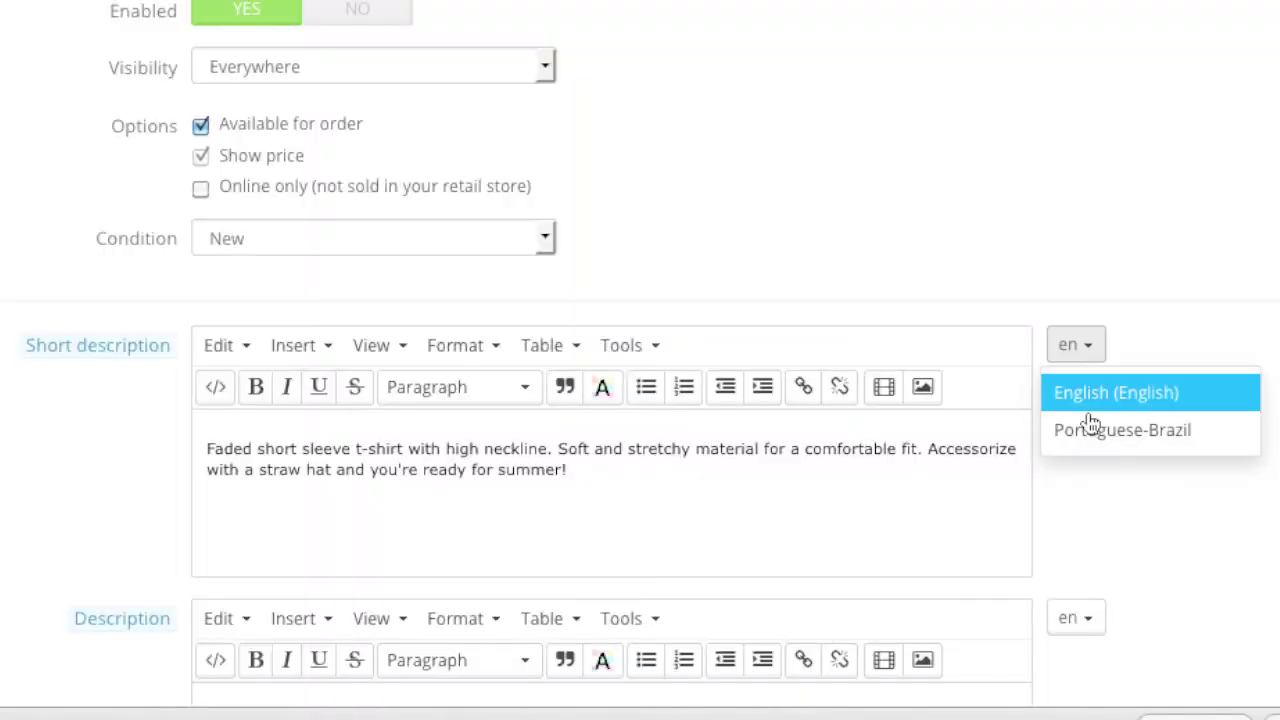
{"action": "left_click", "coordinate": [1089, 426]}
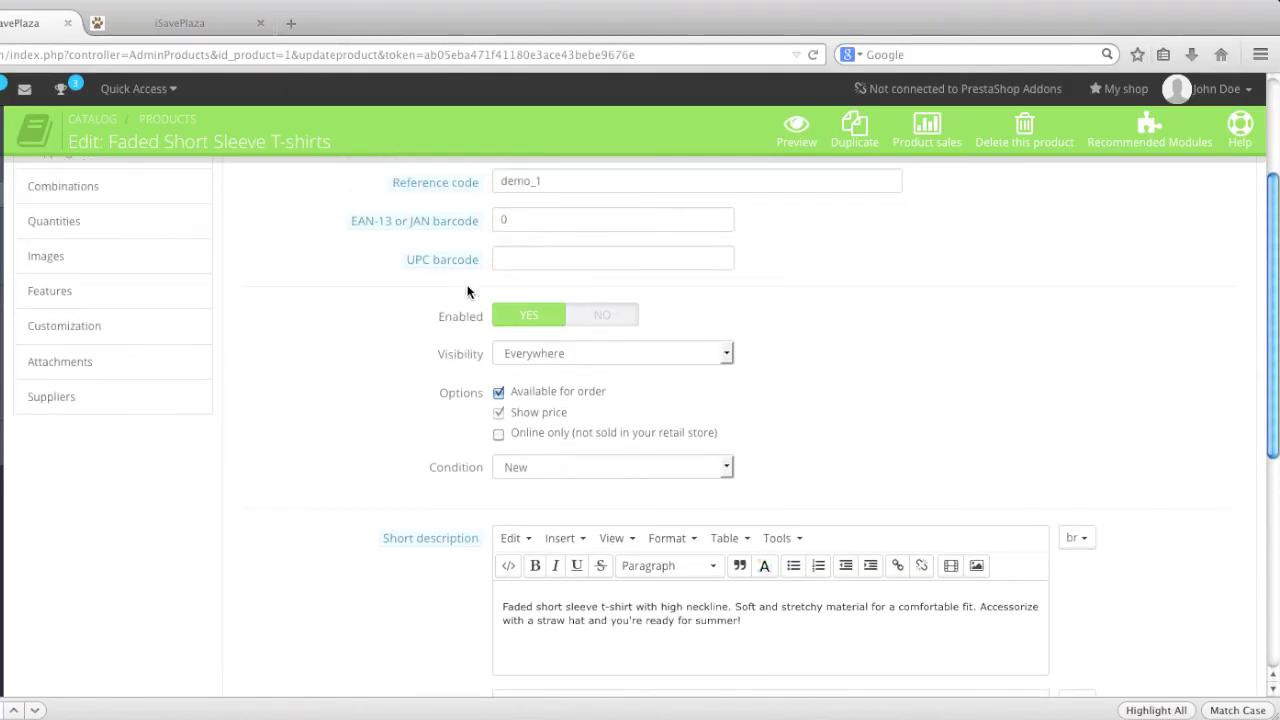
{"action": "scroll", "coordinate": [450, 300], "scroll_direction": "up", "scroll_amount": 3}
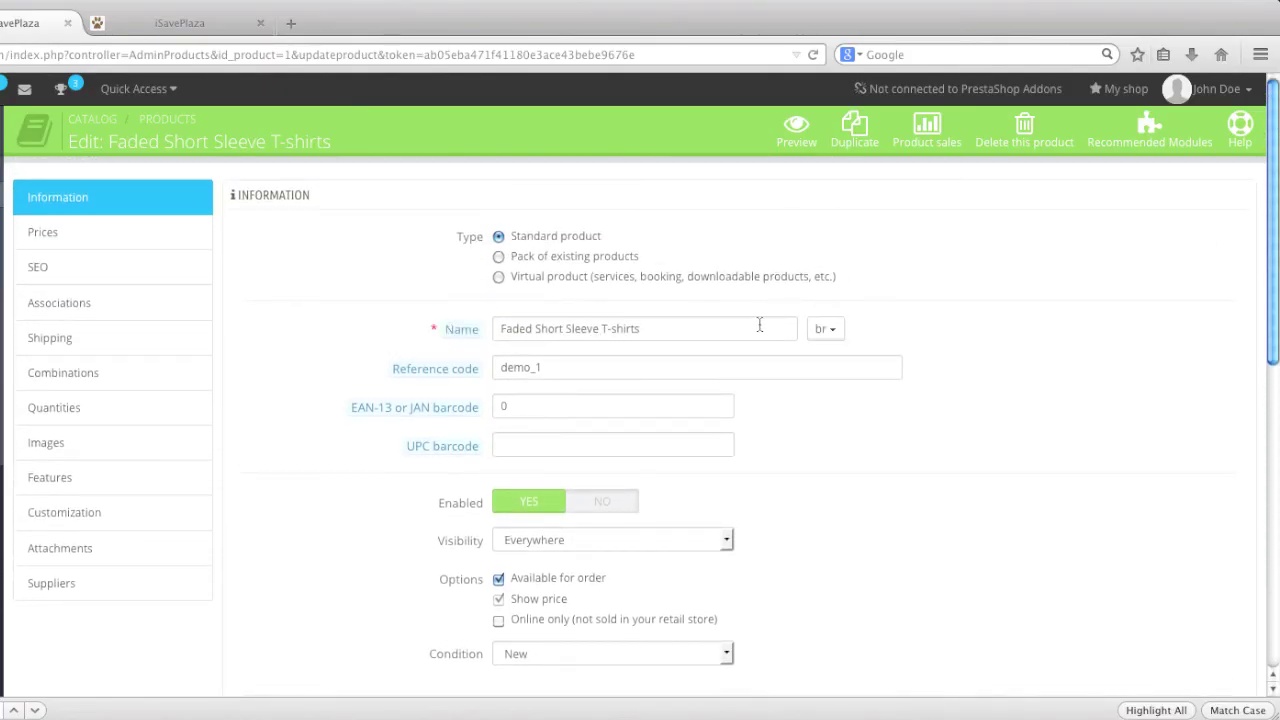
- Compare against the storefront listing of the T-shirt at $16.51, then return to the product
{"action": "left_click", "coordinate": [165, 21]}
{"action": "scroll", "coordinate": [619, 344], "scroll_direction": "down", "scroll_amount": 5}
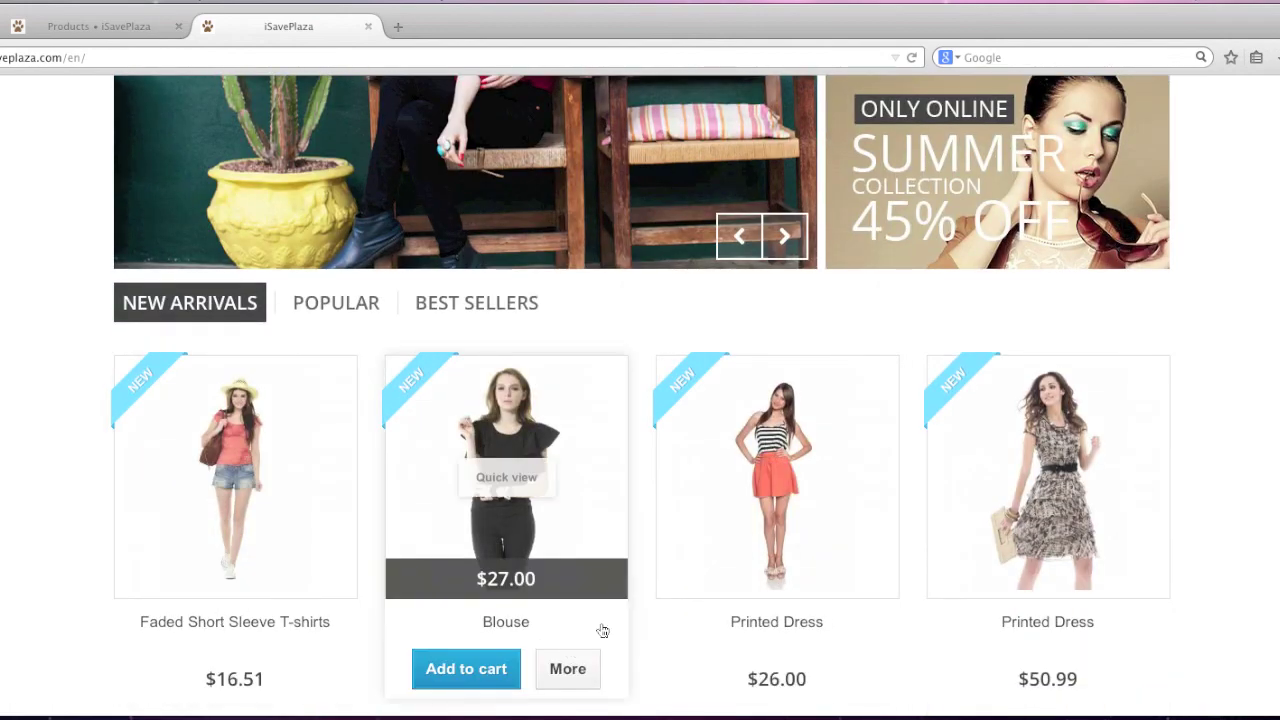
{"action": "left_click", "coordinate": [98, 26]}
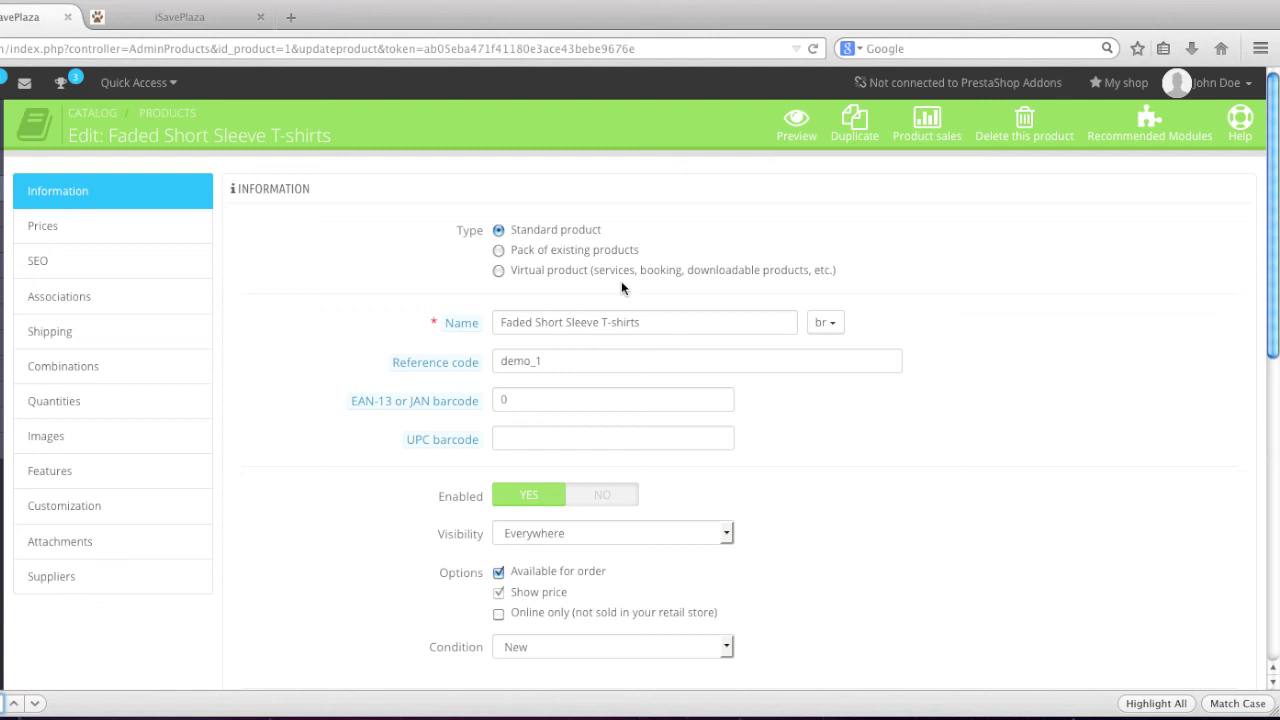